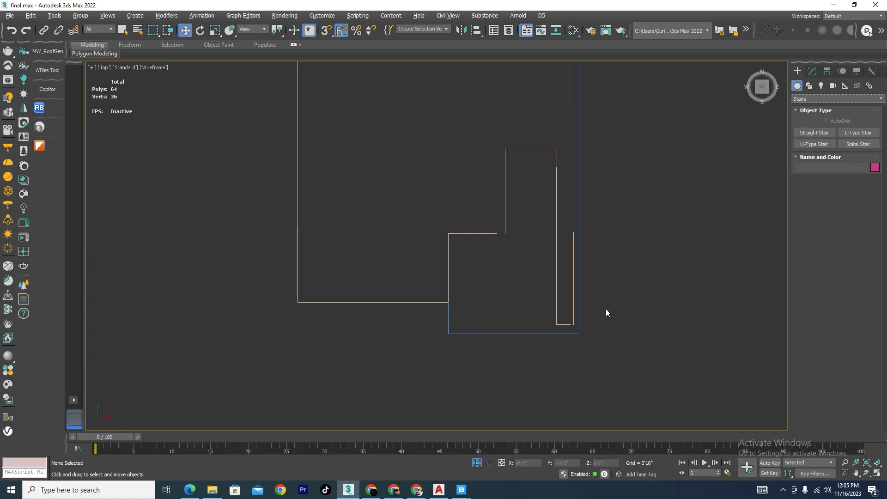
# Isolate the two floor slabs together with the wall objects of both storeys and show them from the top
pyautogui.rightClick(606, 308)
pyautogui.moveTo(637, 164); pyautogui.dragTo(171, 347)
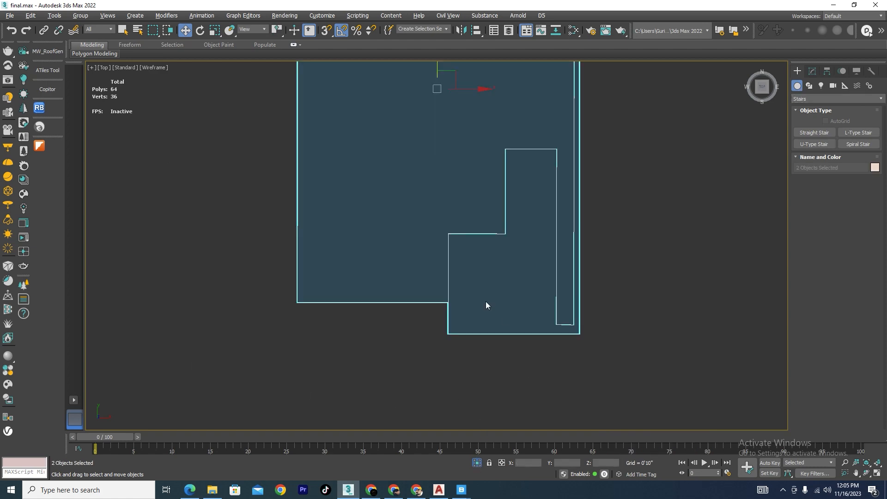
pyautogui.hotkey('alt', 'q')
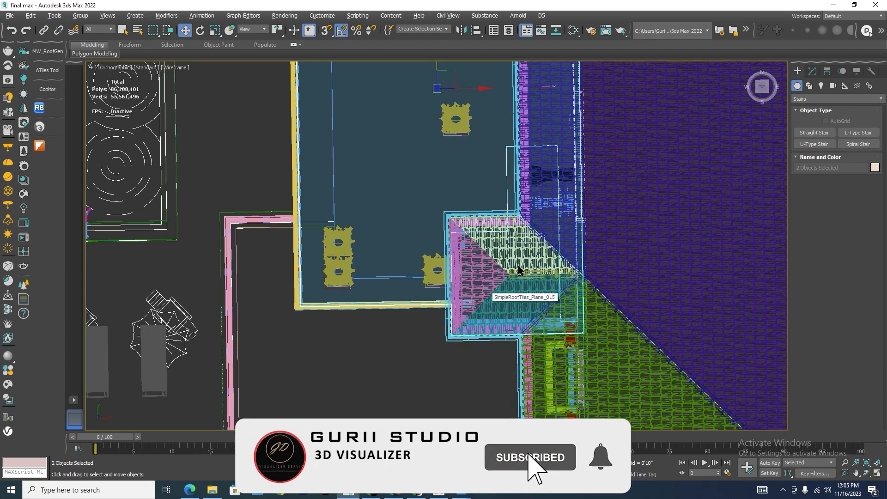
pyautogui.keyDown('alt'); pyautogui.moveTo(518, 270); pyautogui.dragTo(491, 285, button='middle'); pyautogui.keyUp('alt')
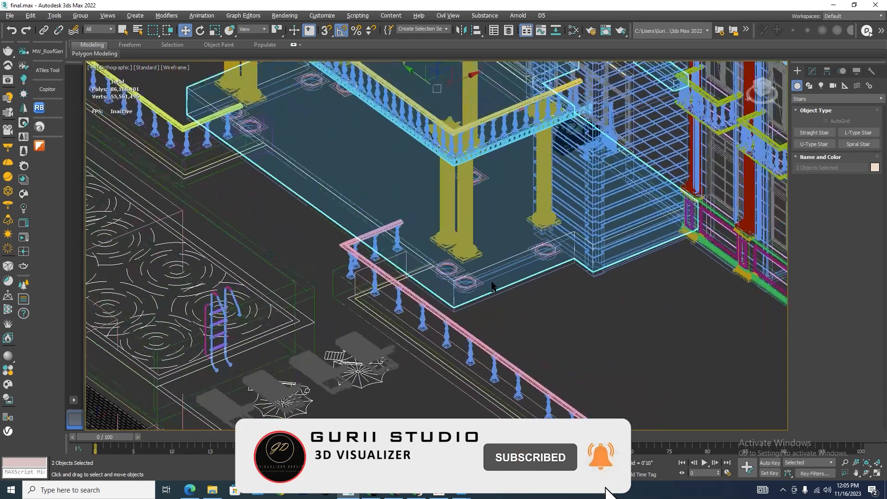
pyautogui.keyDown('ctrl'); pyautogui.click(618, 175); pyautogui.keyUp('ctrl')
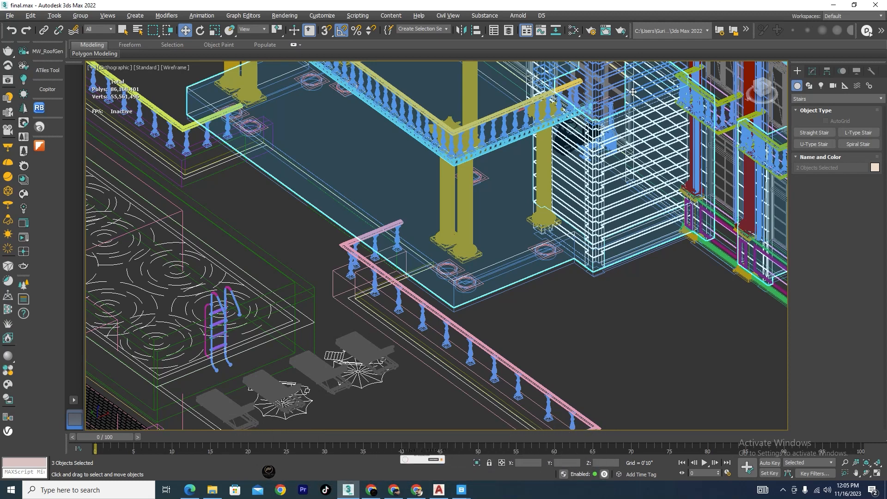
pyautogui.keyDown('ctrl'); pyautogui.click(633, 95); pyautogui.keyUp('ctrl')
pyautogui.click(477, 462)
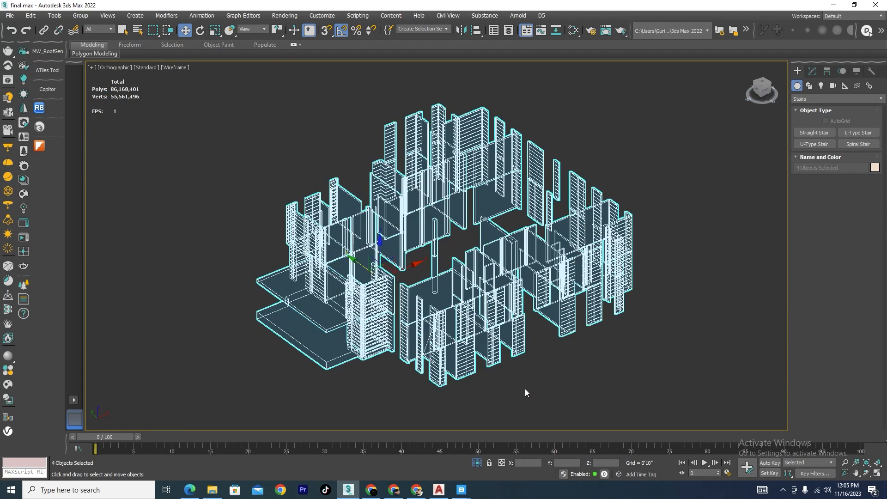
pyautogui.press('t')
pyautogui.scroll(-6, 505, 215)
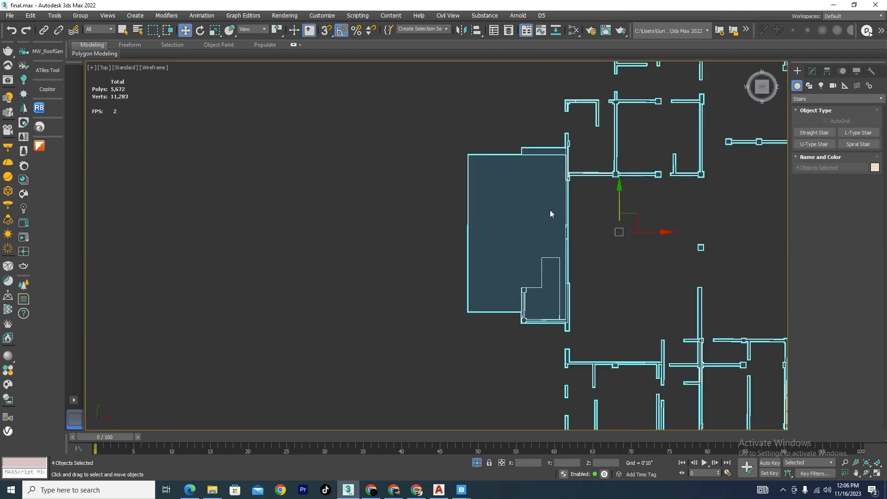
pyautogui.click(616, 283)
# With vertex snapping on, create a U-Type Stair in the stairwell, with flights about 6'10" long, 4'0" width, 1'4" offset and 14'10" overall rise
pyautogui.scroll(4, 535, 331)
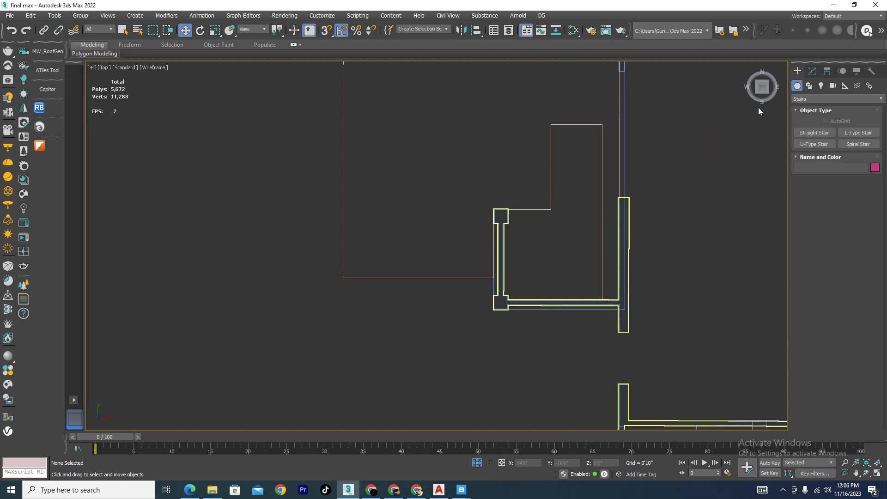
pyautogui.click(796, 71)
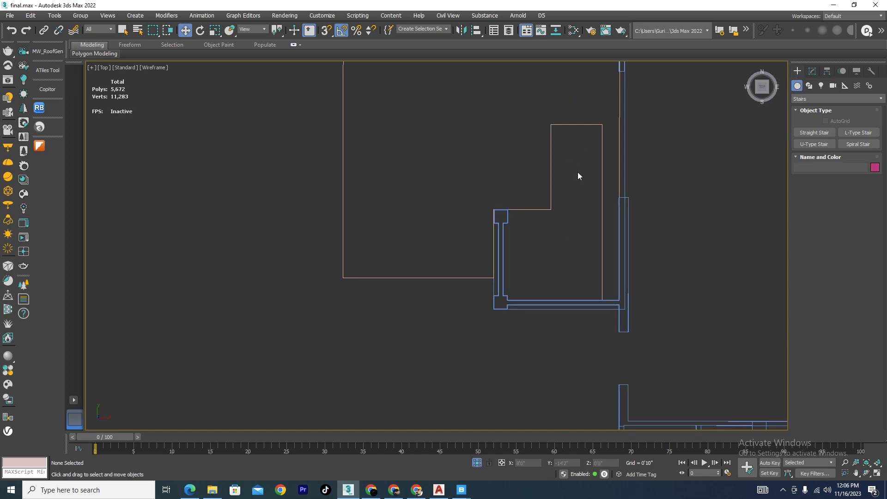
pyautogui.click(809, 85)
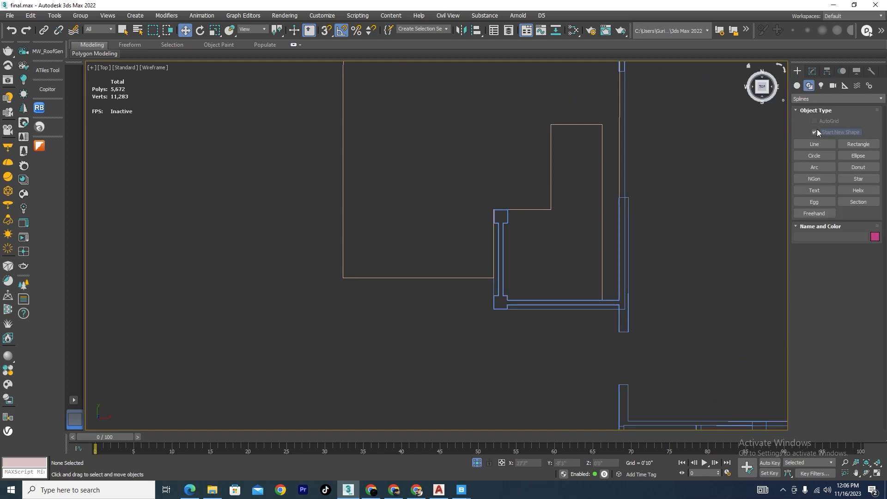
pyautogui.click(796, 86)
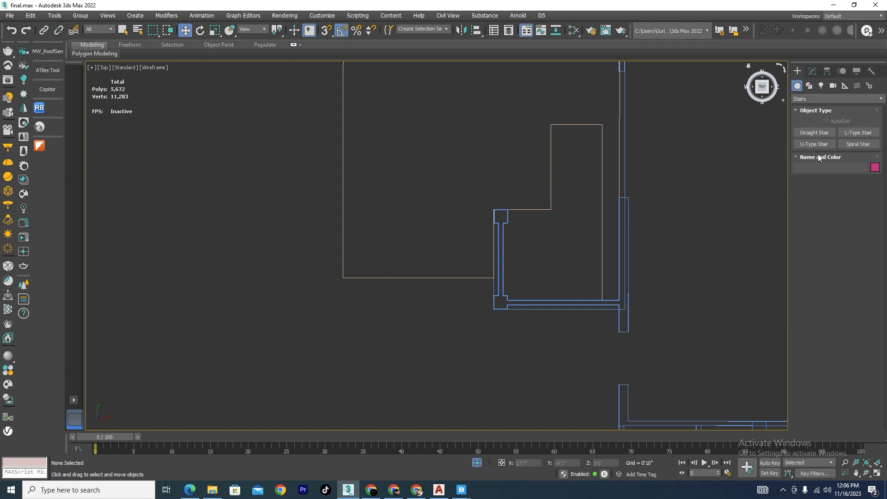
pyautogui.click(813, 144)
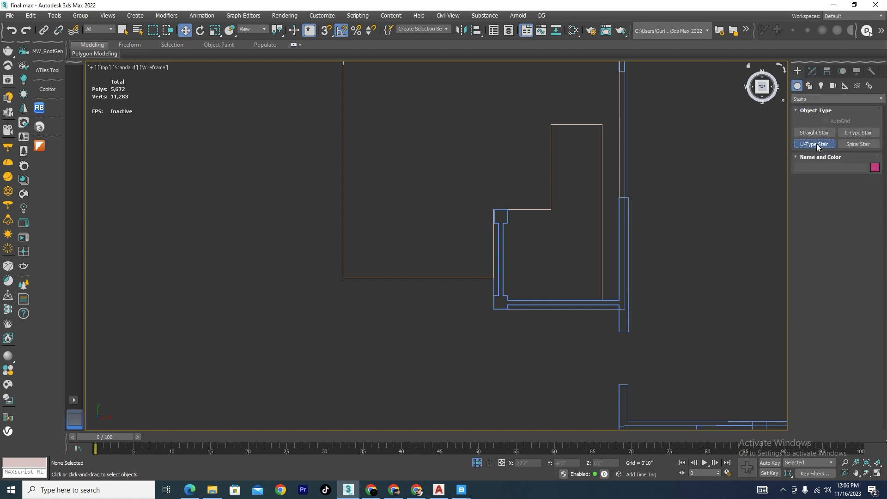
pyautogui.scroll(2, 546, 241)
pyautogui.press('s')
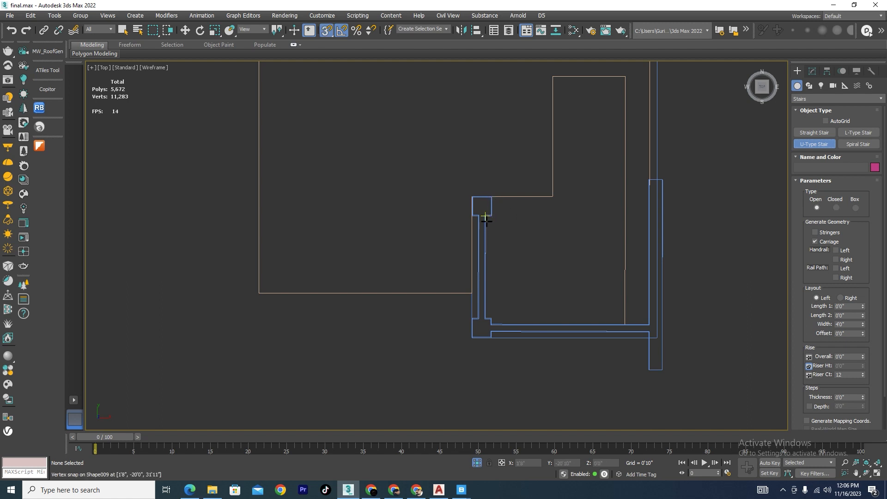
pyautogui.moveTo(486, 216); pyautogui.dragTo(483, 322)
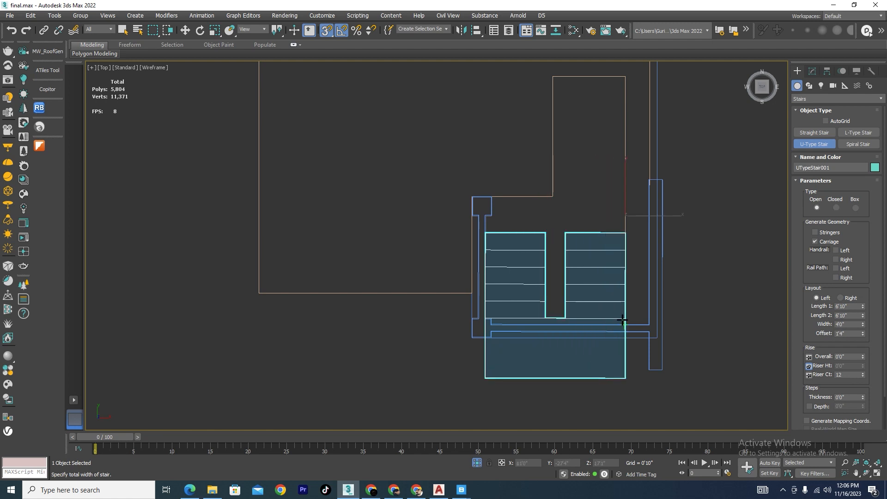
pyautogui.click(623, 319)
pyautogui.click(622, 319)
pyautogui.rightClick(621, 319)
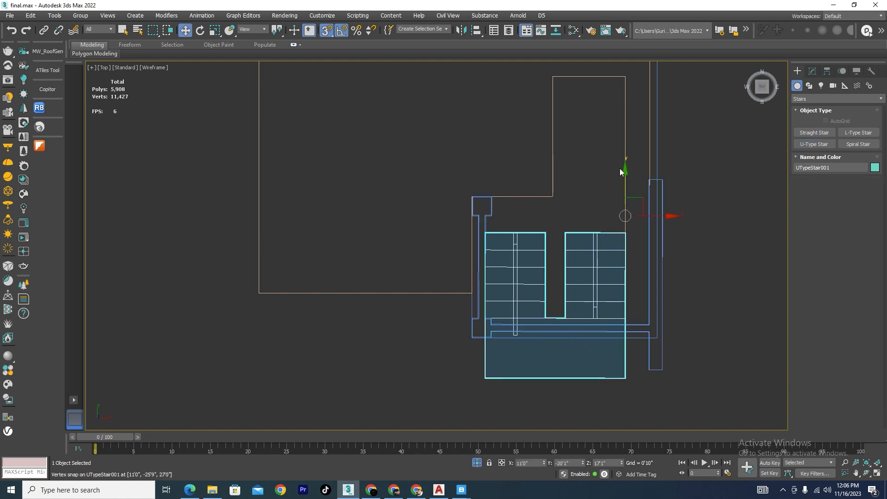
# Move the stair so its landing meets the stairwell's southern wall, and lower it onto the lower slab at Z 3'0"
pyautogui.moveTo(624, 176); pyautogui.dragTo(647, 325)
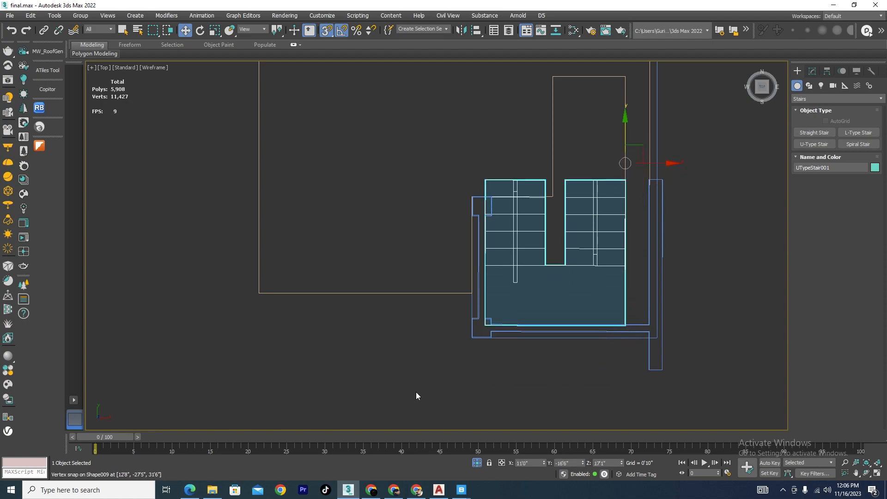
pyautogui.keyDown('alt'); pyautogui.moveTo(416, 394); pyautogui.dragTo(531, 255, button='middle'); pyautogui.keyUp('alt')
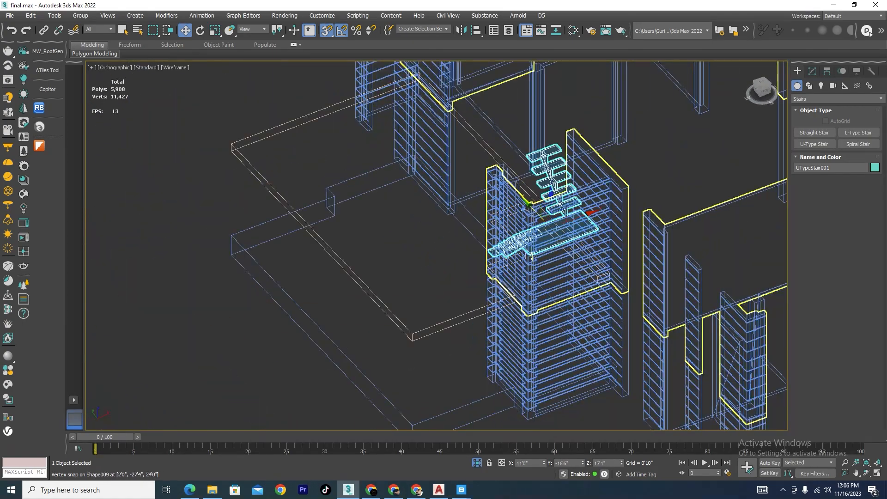
pyautogui.press('l')
pyautogui.moveTo(531, 255); pyautogui.dragTo(494, 325)
pyautogui.keyDown('alt'); pyautogui.moveTo(538, 374); pyautogui.dragTo(554, 398, button='middle'); pyautogui.keyUp('alt')
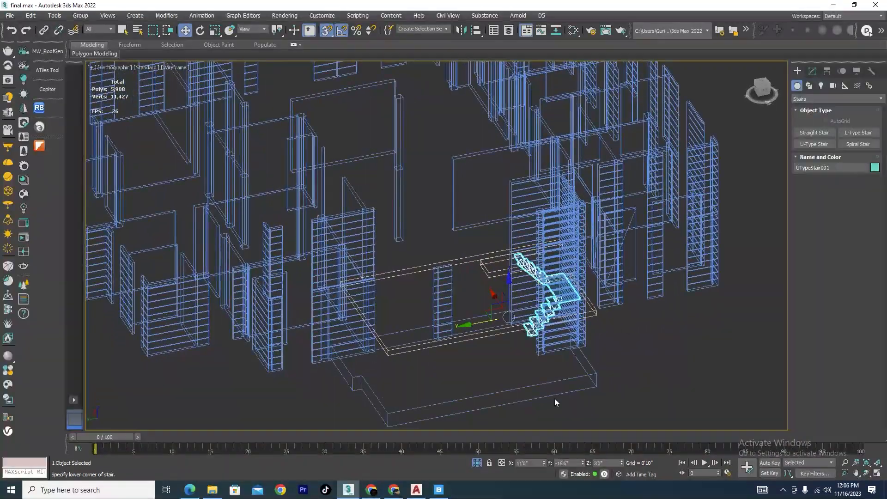
# Raise the stair to Z 6'0", and snap its base vertically back onto the top of the lower slab at Z 3'0"
pyautogui.press('F3')
pyautogui.moveTo(609, 363)
pyautogui.keyDown('alt'); pyautogui.mouseDown(button='middle')
pyautogui.moveTo(626, 372)
pyautogui.moveTo(608, 365)
pyautogui.moveTo(611, 353)
pyautogui.mouseUp(button='middle'); pyautogui.keyUp('alt')
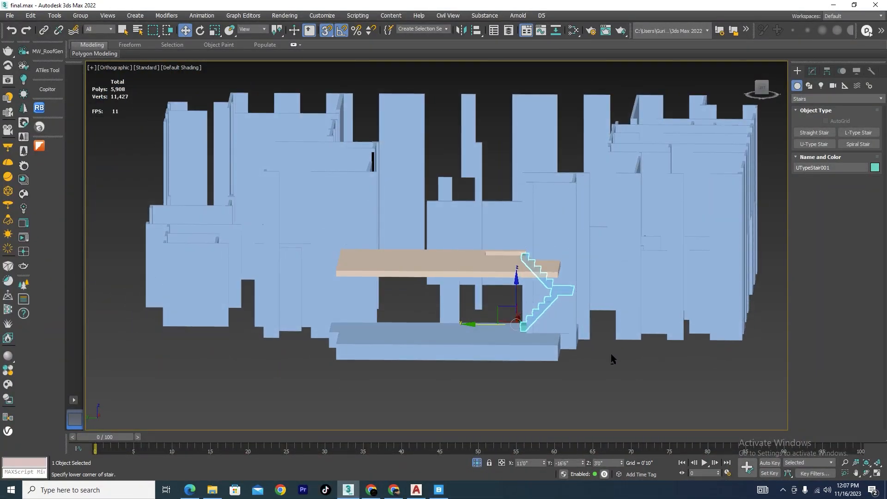
pyautogui.scroll(5, 505, 339)
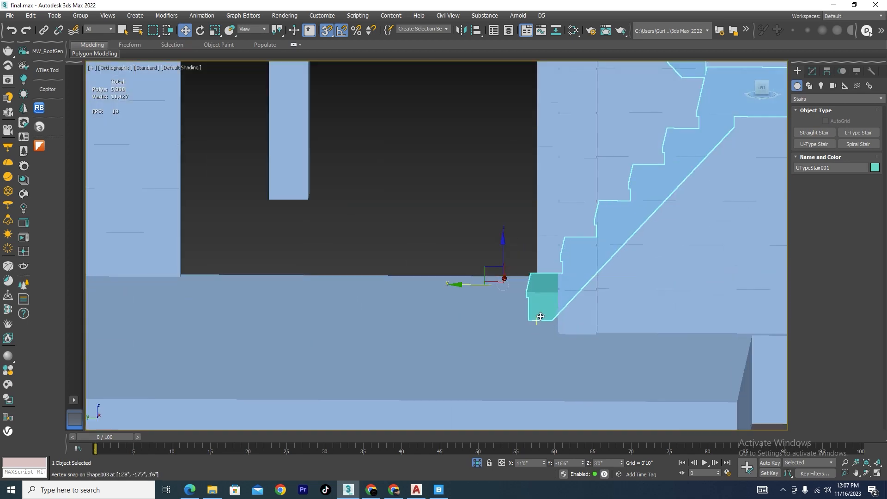
pyautogui.keyDown('alt'); pyautogui.moveTo(540, 356); pyautogui.dragTo(560, 351, button='middle'); pyautogui.keyUp('alt')
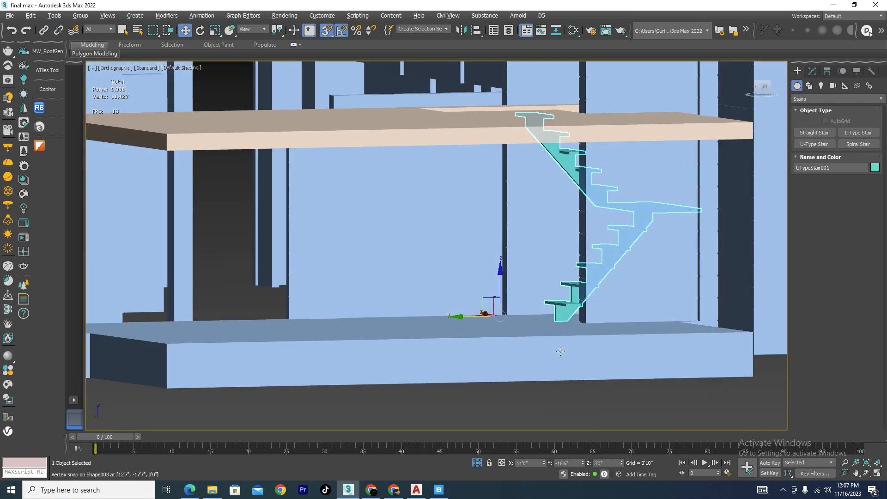
pyautogui.scroll(4, 559, 330)
pyautogui.moveTo(559, 329); pyautogui.dragTo(571, 313)
pyautogui.scroll(-4, 570, 312)
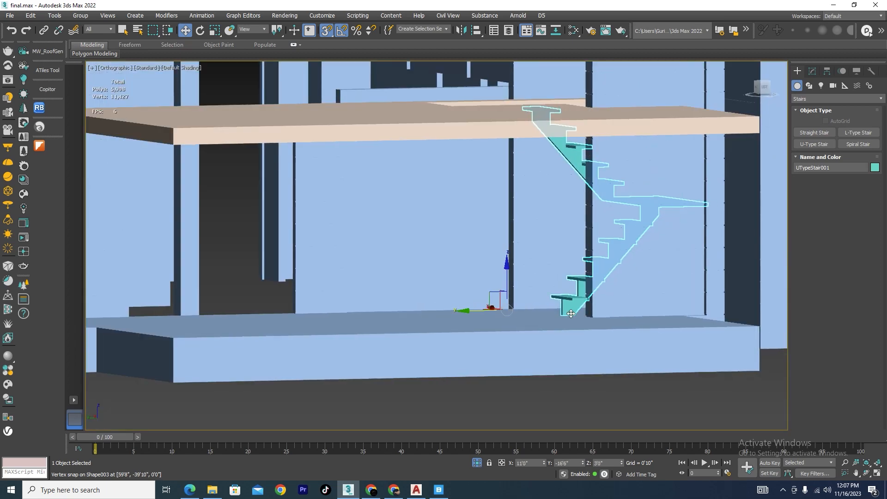
pyautogui.moveTo(510, 274); pyautogui.dragTo(512, 249)
pyautogui.press('F3')
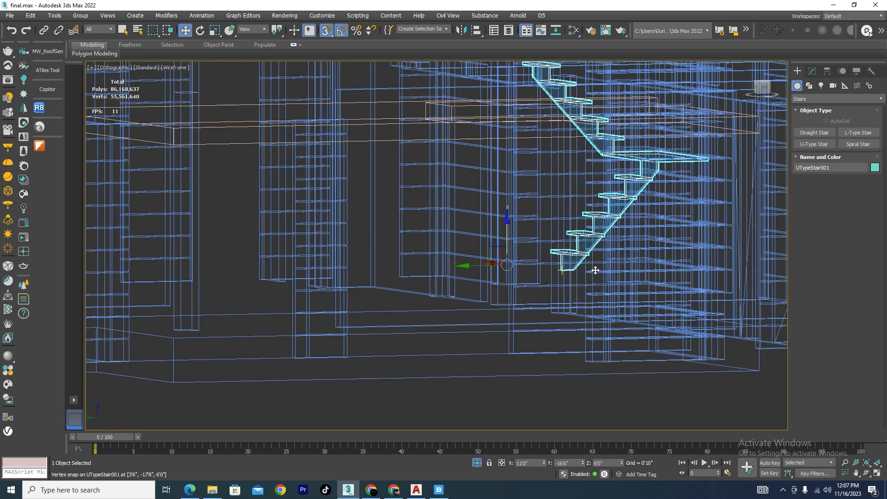
pyautogui.moveTo(563, 270); pyautogui.dragTo(757, 335)
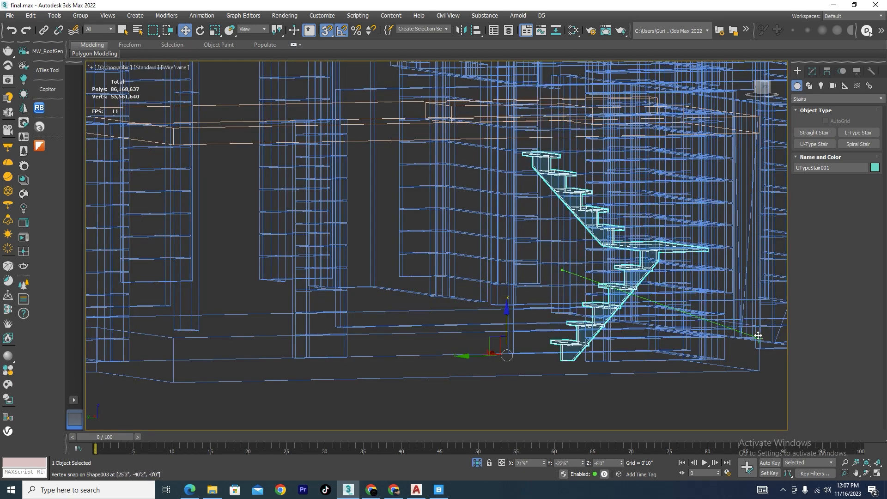
pyautogui.press('F3')
pyautogui.moveTo(507, 324)
pyautogui.mouseDown()
pyautogui.moveTo(552, 345)
pyautogui.moveTo(415, 330)
pyautogui.moveTo(173, 341)
pyautogui.mouseUp()
pyautogui.press('F3')
pyautogui.press('F3')
pyautogui.moveTo(560, 335)
pyautogui.keyDown('alt'); pyautogui.mouseDown(button='middle')
pyautogui.moveTo(550, 354)
pyautogui.moveTo(564, 356)
pyautogui.moveTo(556, 355)
pyautogui.mouseUp(button='middle'); pyautogui.keyUp('alt')
# Set the stair's Length 1 to 11'0" and Length 2 to 13'0"
pyautogui.press('t')
pyautogui.press('F3')
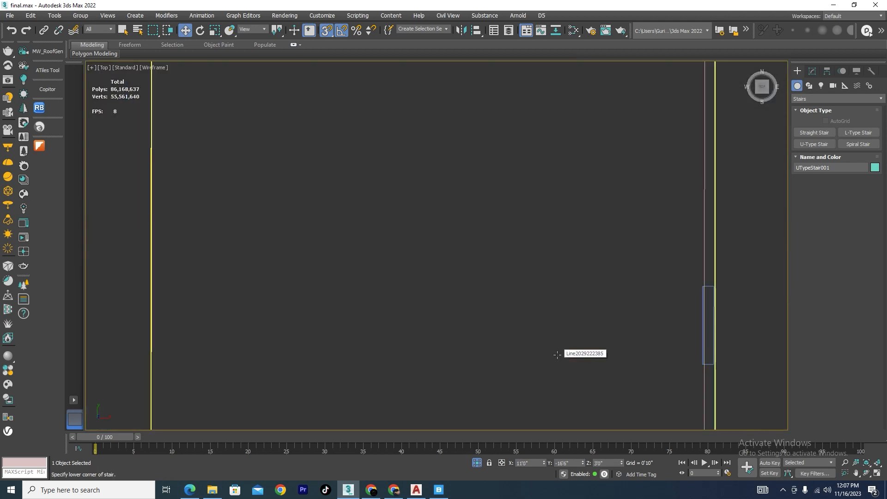
pyautogui.scroll(-6, 484, 237)
pyautogui.scroll(5, 497, 266)
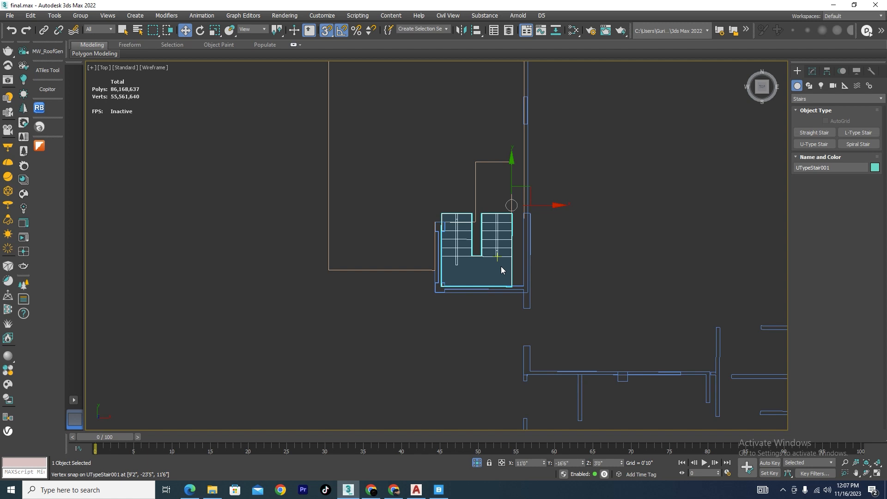
pyautogui.click(812, 71)
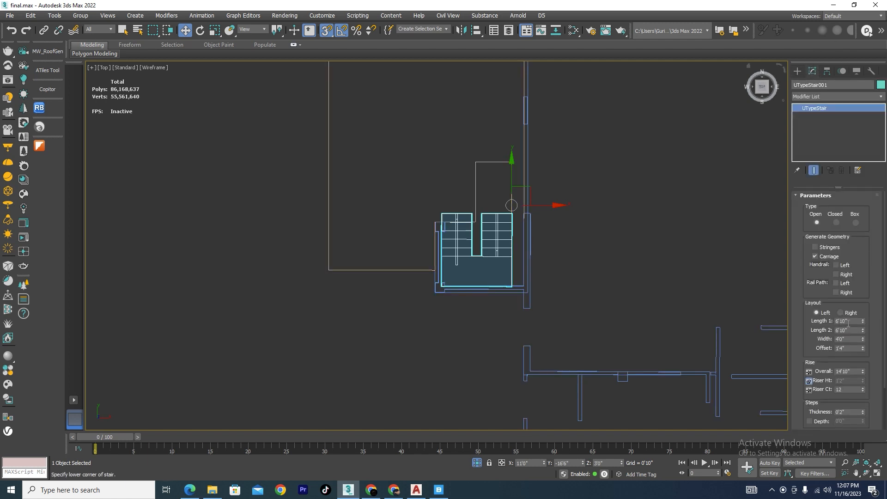
pyautogui.moveTo(848, 322); pyautogui.dragTo(803, 319)
pyautogui.write("11'")
pyautogui.press('Return')
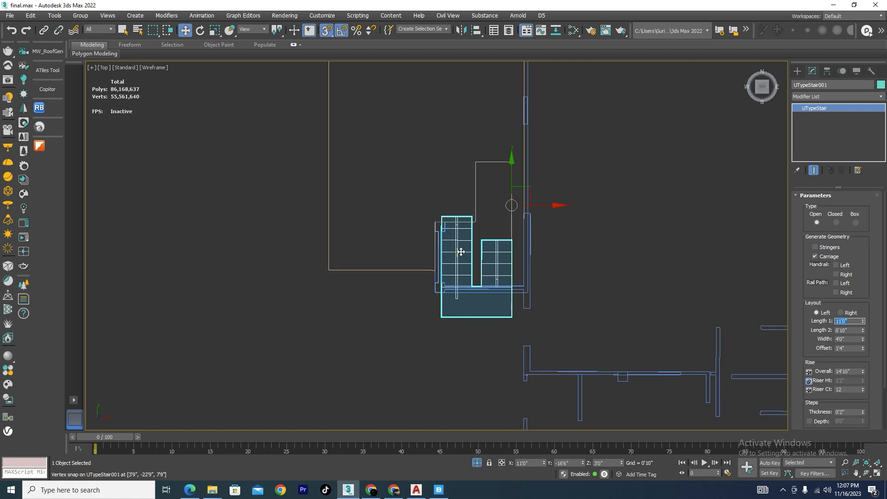
pyautogui.press('Tab')
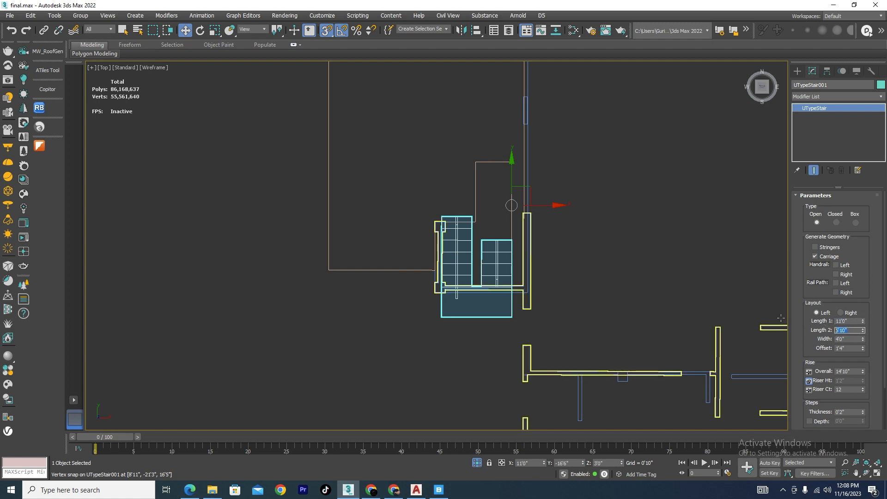
pyautogui.write('13')
pyautogui.press('Return')
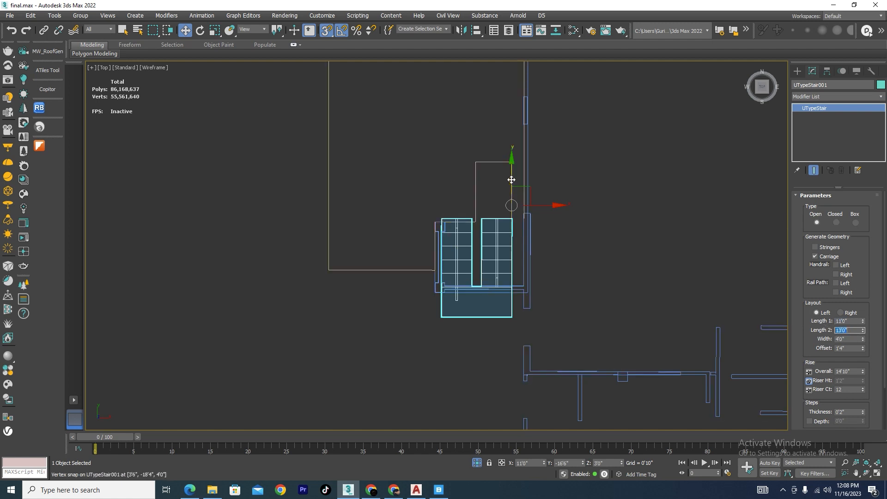
# Move the lengthened stair along Y until its landing edge snaps to the inner face of the stairwell's southern wall
pyautogui.moveTo(510, 180); pyautogui.dragTo(511, 119)
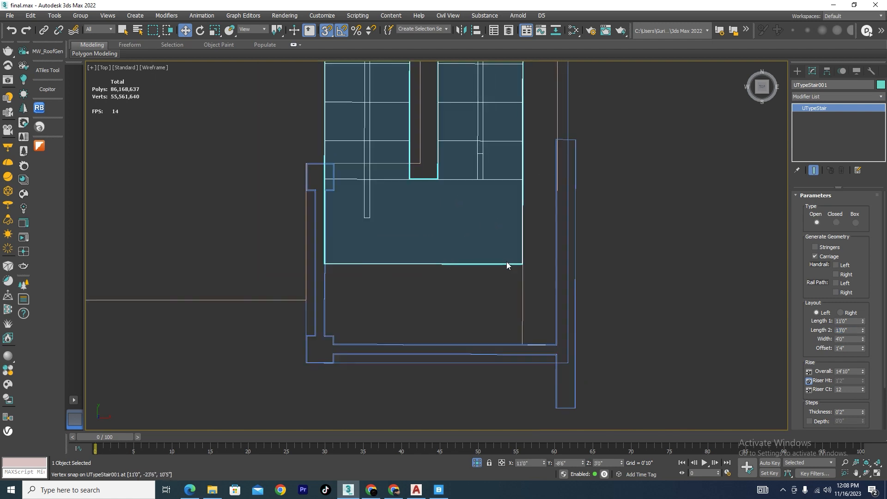
pyautogui.scroll(5, 510, 258)
pyautogui.moveTo(515, 264); pyautogui.dragTo(554, 340)
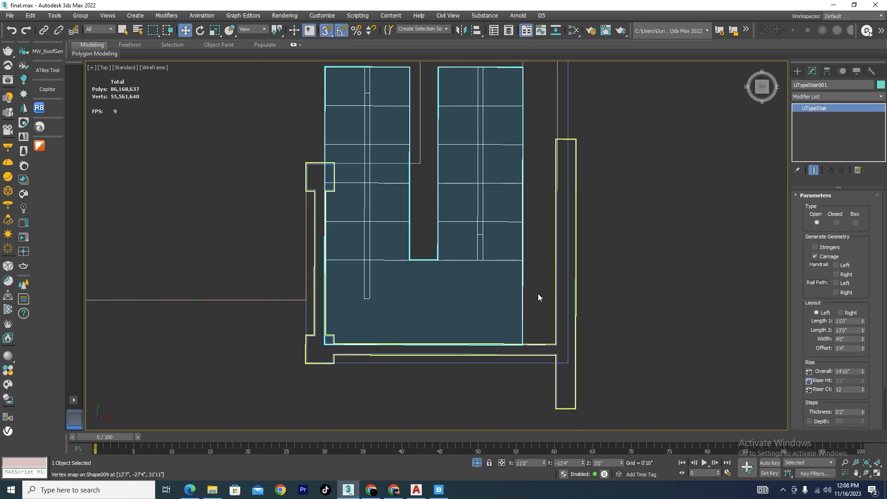
# Set the stair's offset between the two flights to 1'0"
pyautogui.scroll(-3, 540, 258)
pyautogui.scroll(2, 538, 216)
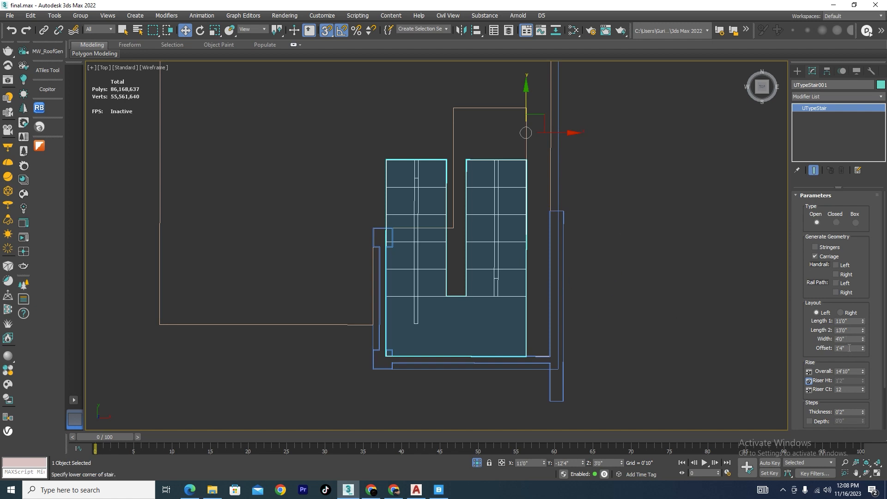
pyautogui.click(848, 348)
pyautogui.write('1')
pyautogui.press('Return')
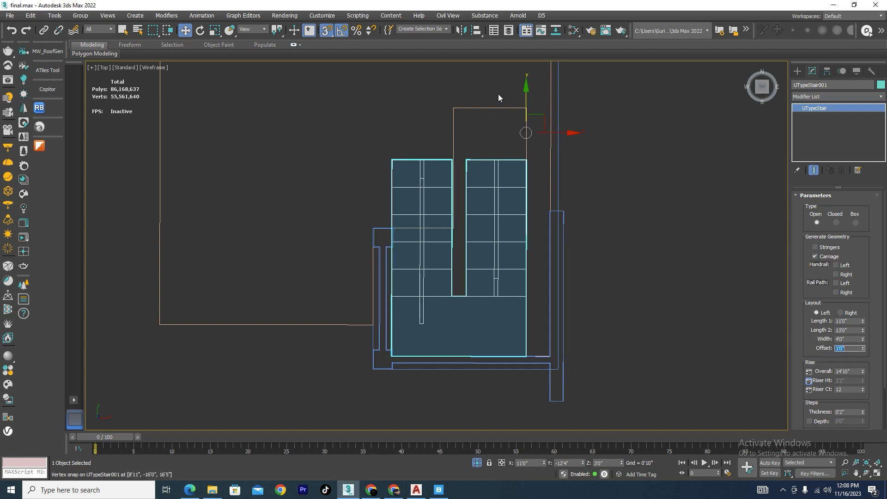
# Move the stair along X until its outer side snaps to the inner face of the stairwell's western wall
pyautogui.moveTo(554, 132); pyautogui.dragTo(568, 132)
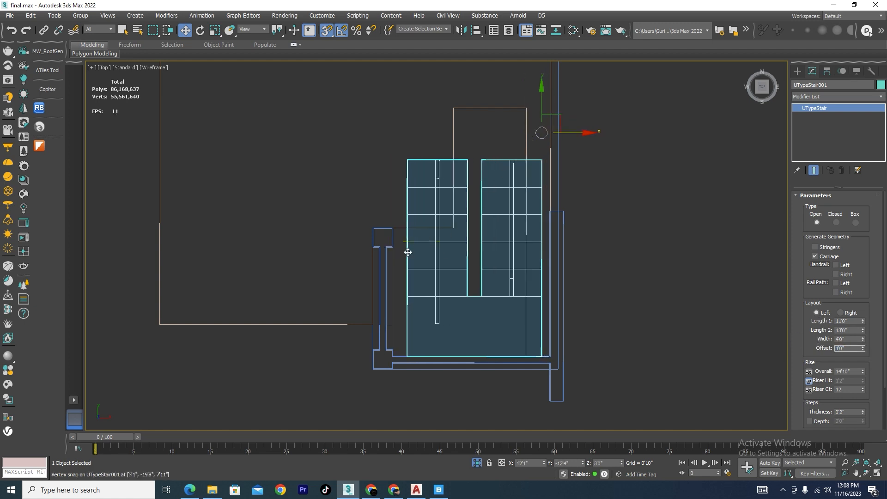
pyautogui.scroll(2, 408, 252)
pyautogui.moveTo(406, 238); pyautogui.dragTo(376, 251)
pyautogui.scroll(4, 375, 251)
pyautogui.scroll(-5, 407, 235)
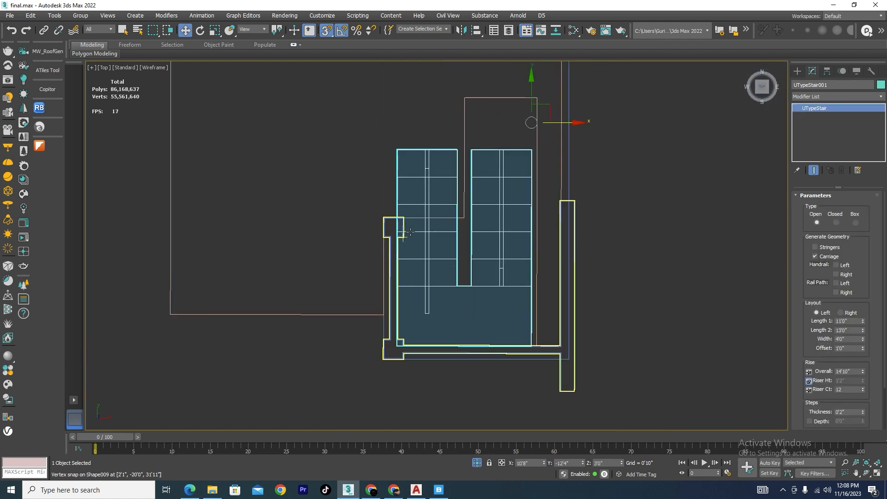
# Lock the stair's riser count and set its riser height to 0'6"
pyautogui.scroll(2, 411, 231)
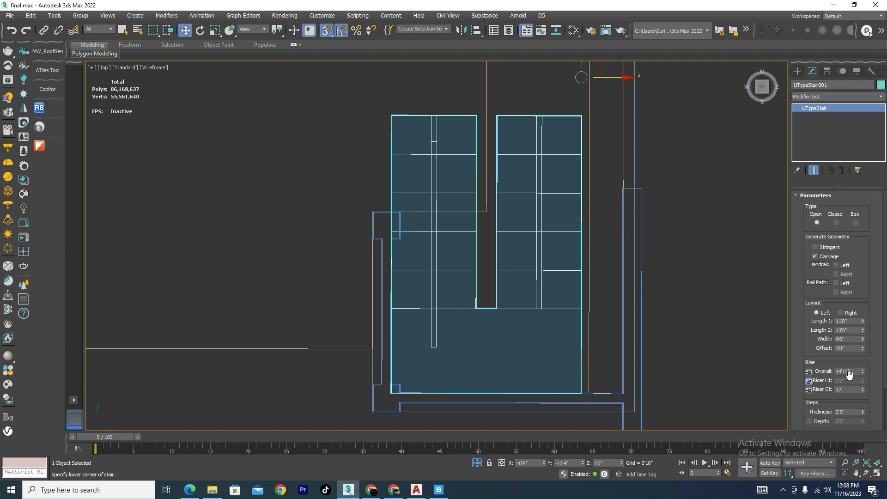
pyautogui.scroll(-2, 535, 282)
pyautogui.moveTo(536, 282)
pyautogui.keyDown('alt'); pyautogui.mouseDown(button='middle')
pyautogui.moveTo(552, 320)
pyautogui.moveTo(592, 353)
pyautogui.moveTo(585, 336)
pyautogui.mouseUp(button='middle'); pyautogui.keyUp('alt')
pyautogui.press('F3')
pyautogui.scroll(3, 595, 357)
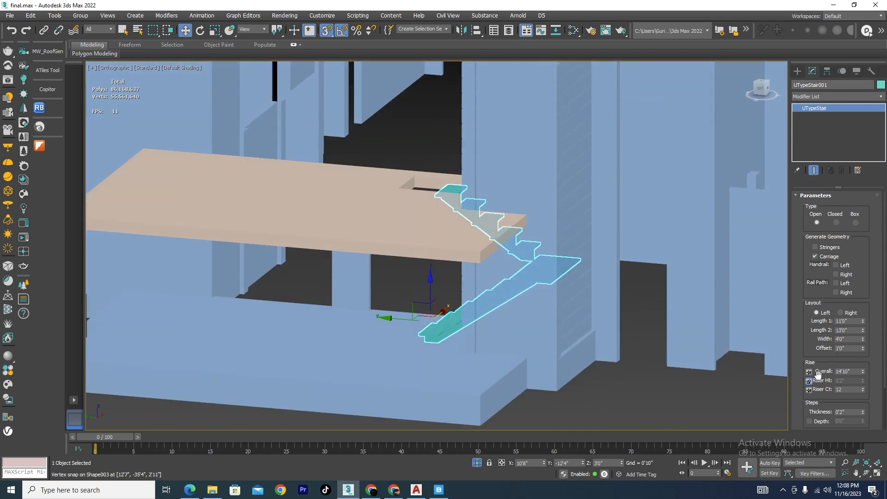
pyautogui.click(808, 389)
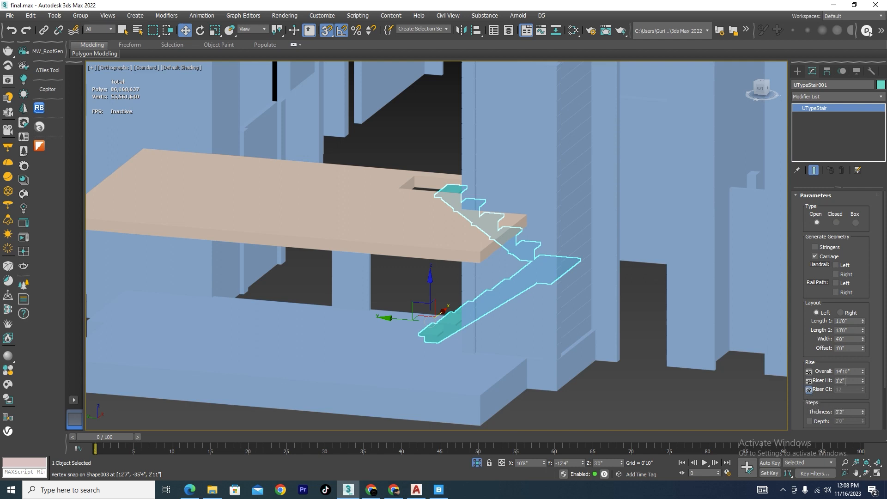
pyautogui.doubleClick(845, 381)
pyautogui.press('Return')
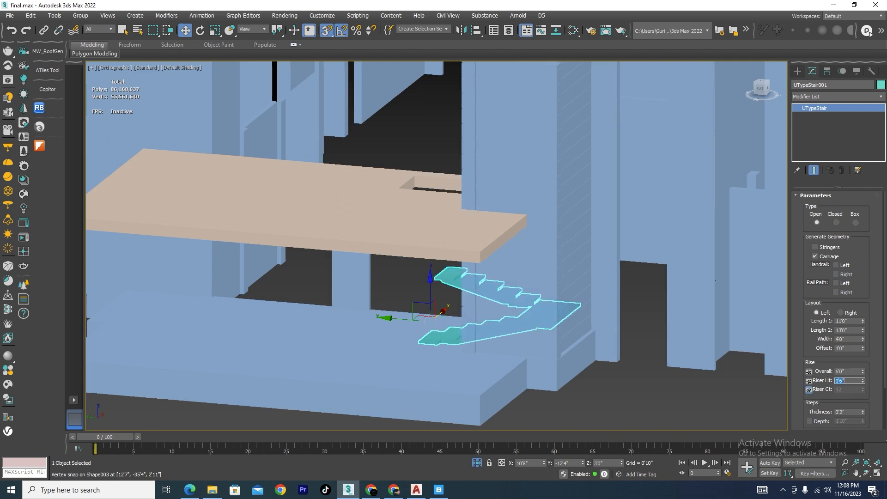
# Lock the stair's riser height and set its riser count to 29
pyautogui.click(808, 381)
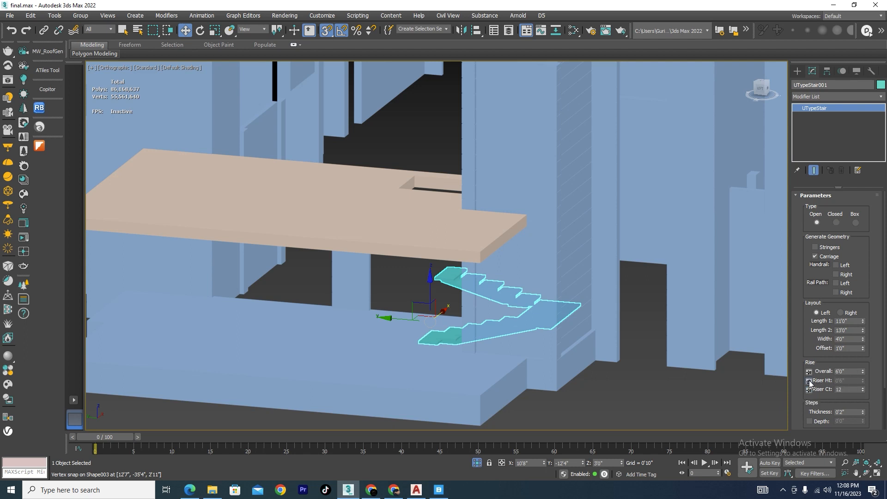
pyautogui.doubleClick(847, 390)
pyautogui.press('Return')
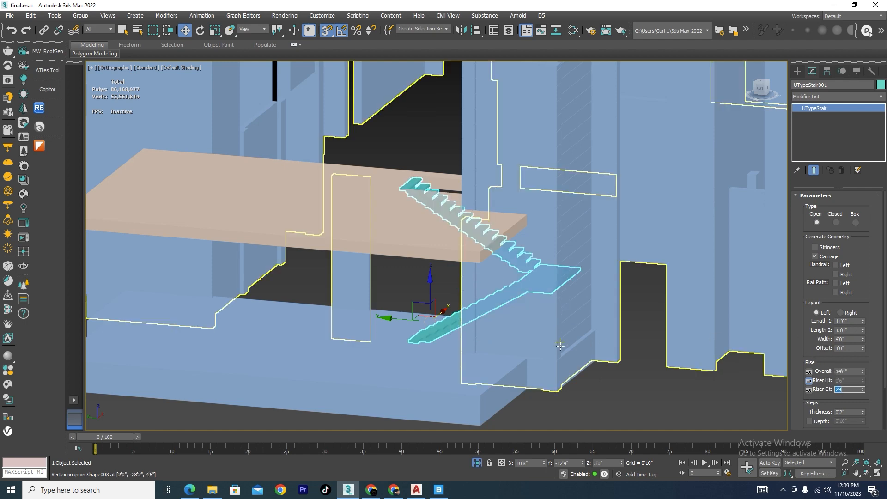
# Examine how the stair's top tread meets the edge and surface of the upper floor slab
pyautogui.moveTo(615, 388)
pyautogui.keyDown('alt'); pyautogui.mouseDown(button='middle')
pyautogui.moveTo(639, 395)
pyautogui.moveTo(626, 386)
pyautogui.mouseUp(button='middle'); pyautogui.keyUp('alt')
pyautogui.scroll(2, 401, 184)
pyautogui.scroll(3, 401, 183)
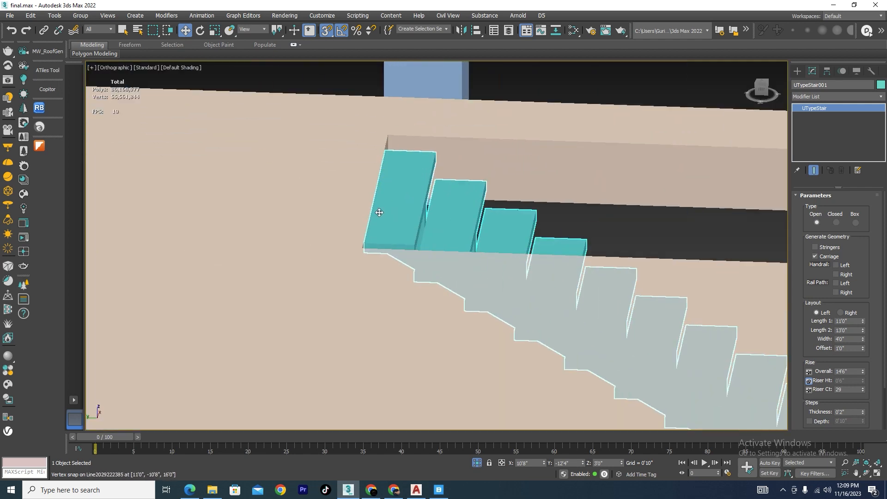
pyautogui.scroll(3, 391, 185)
pyautogui.scroll(1, 390, 184)
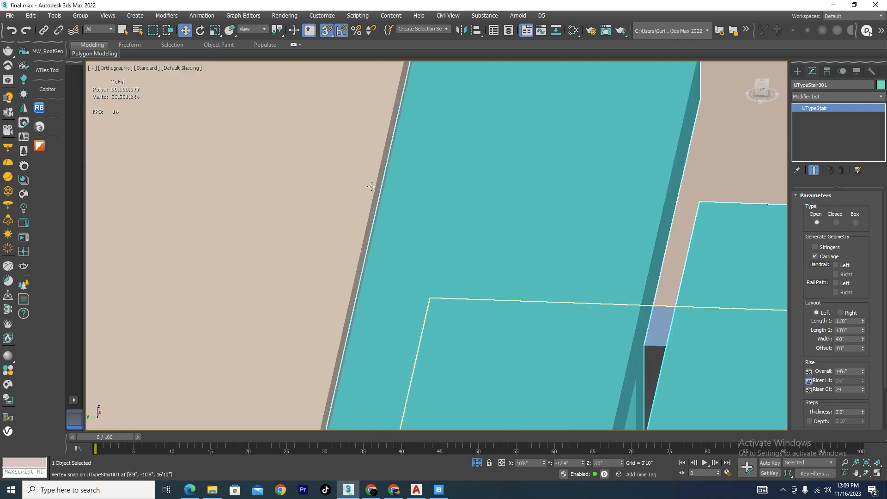
pyautogui.scroll(-5, 370, 184)
pyautogui.scroll(3, 446, 154)
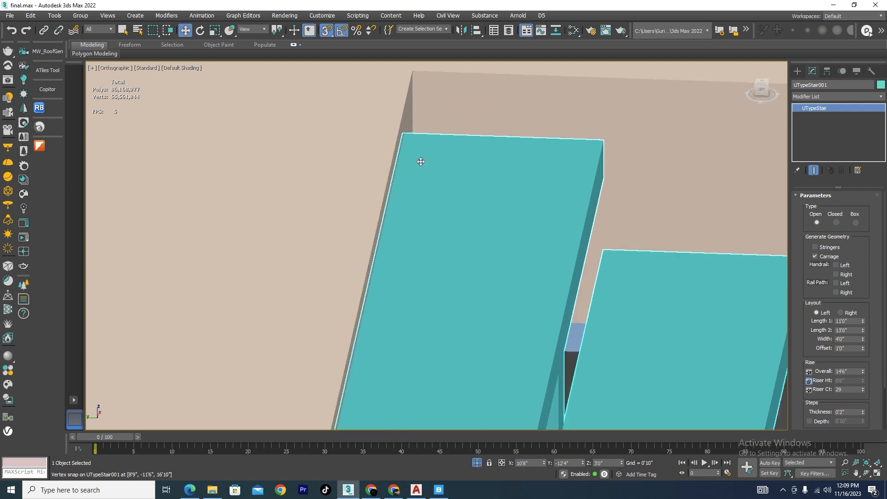
pyautogui.moveTo(849, 371); pyautogui.dragTo(833, 371)
pyautogui.write('1')
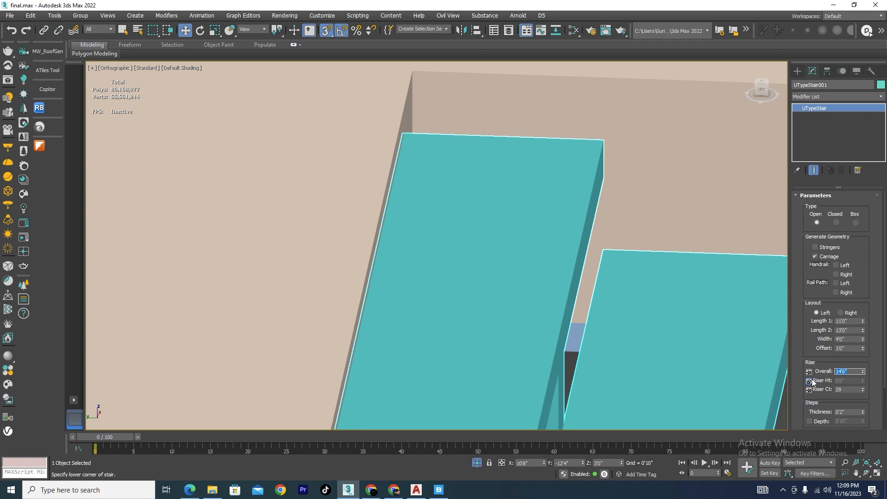
pyautogui.click(863, 369)
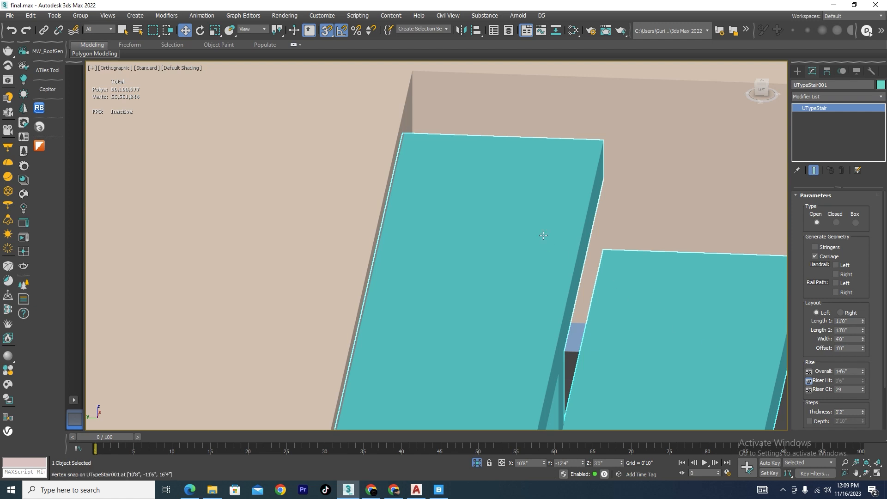
# Compare the edges of the upper floor slab's opening with the sides of the upper flight in shaded and top views
pyautogui.scroll(-3, 540, 229)
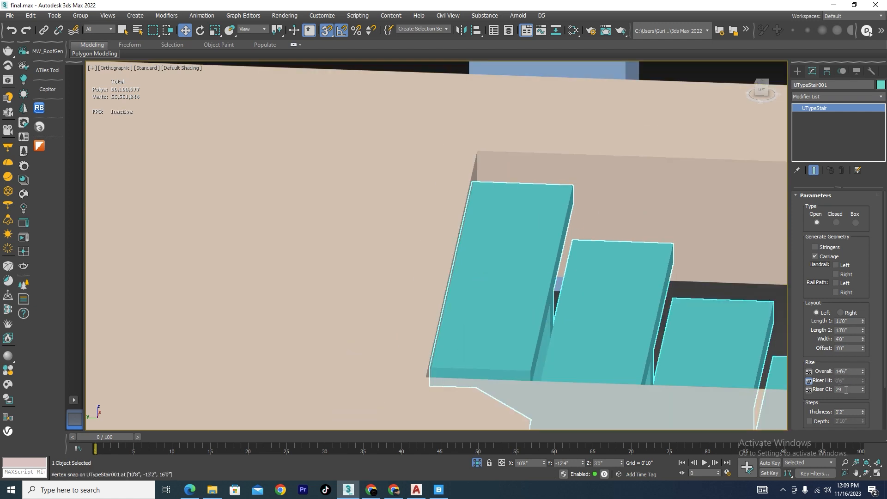
pyautogui.scroll(2, 470, 182)
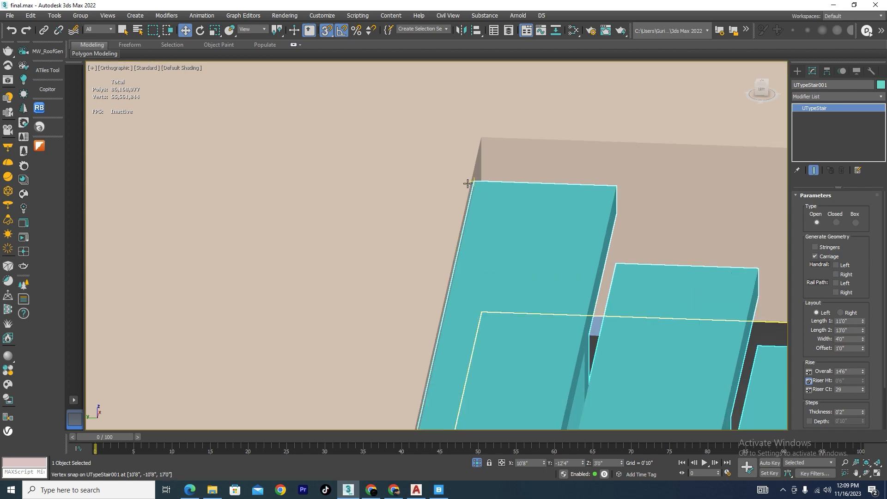
pyautogui.click(469, 182)
pyautogui.scroll(-5, 468, 182)
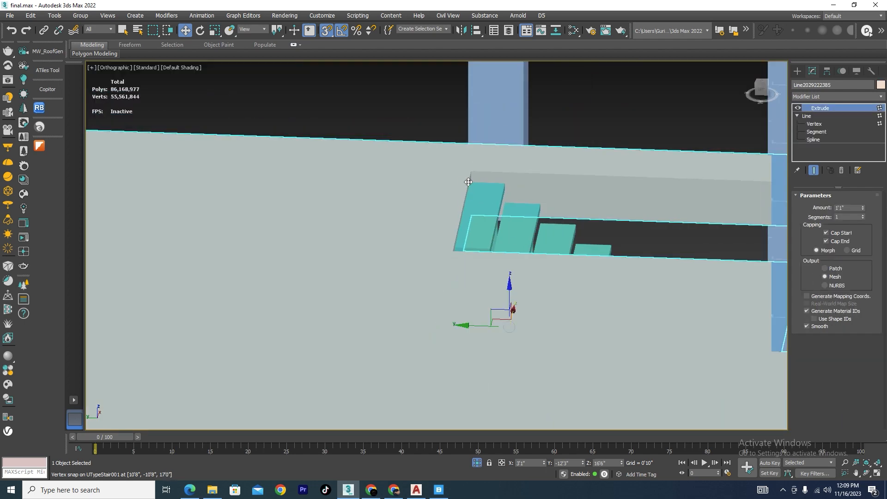
pyautogui.scroll(-5, 440, 235)
pyautogui.keyDown('alt'); pyautogui.moveTo(511, 291); pyautogui.dragTo(489, 313, button='middle'); pyautogui.keyUp('alt')
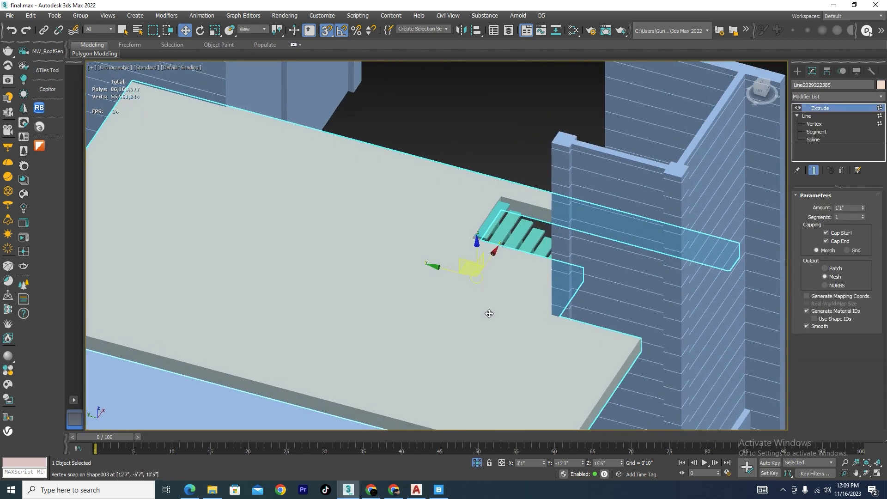
pyautogui.scroll(5, 510, 223)
pyautogui.click(509, 223)
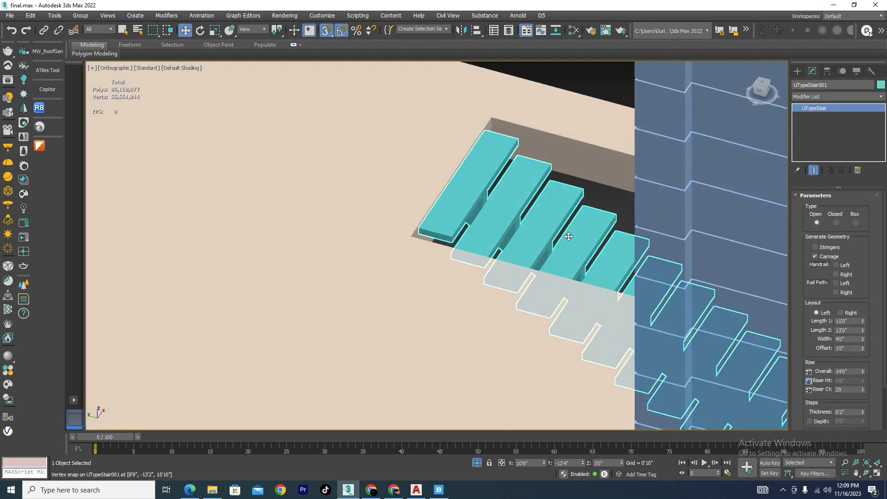
pyautogui.press('t')
pyautogui.scroll(-6, 389, 213)
pyautogui.press('F3')
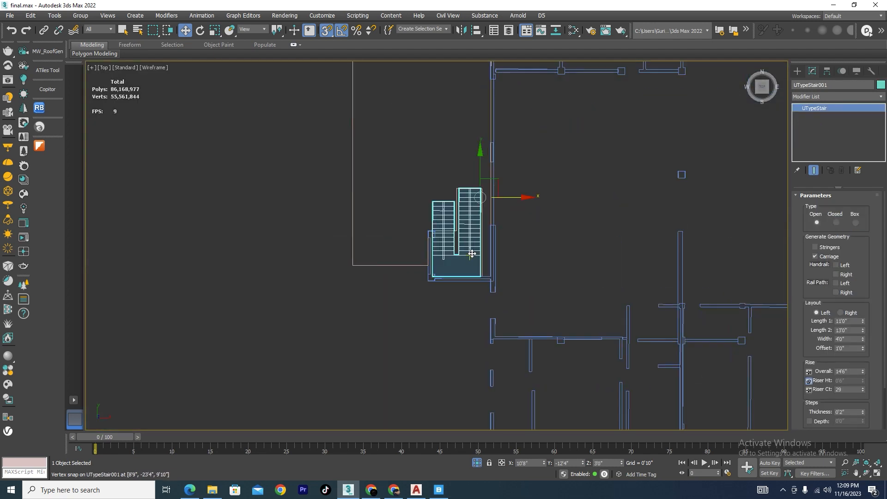
pyautogui.scroll(5, 491, 203)
# Move the two vertices on the slab opening's eastern edge along X until they snap to the upper flight's outer side
pyautogui.click(491, 192)
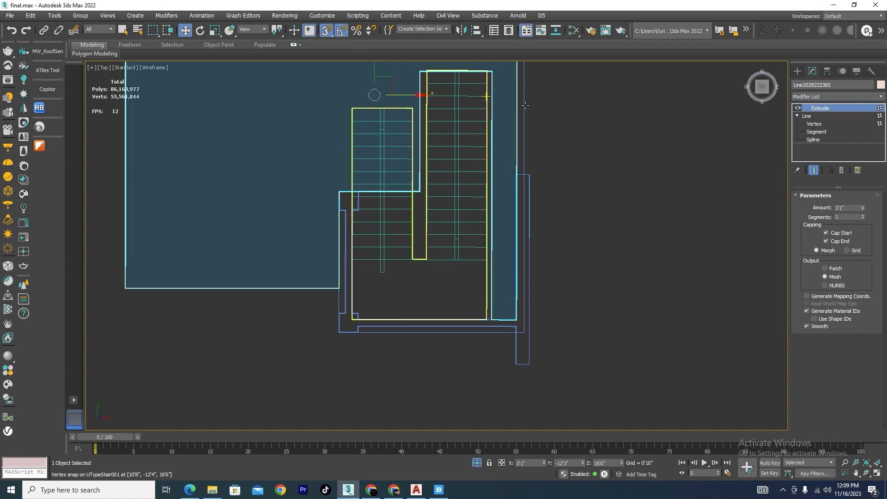
pyautogui.click(814, 124)
pyautogui.scroll(-2, 514, 156)
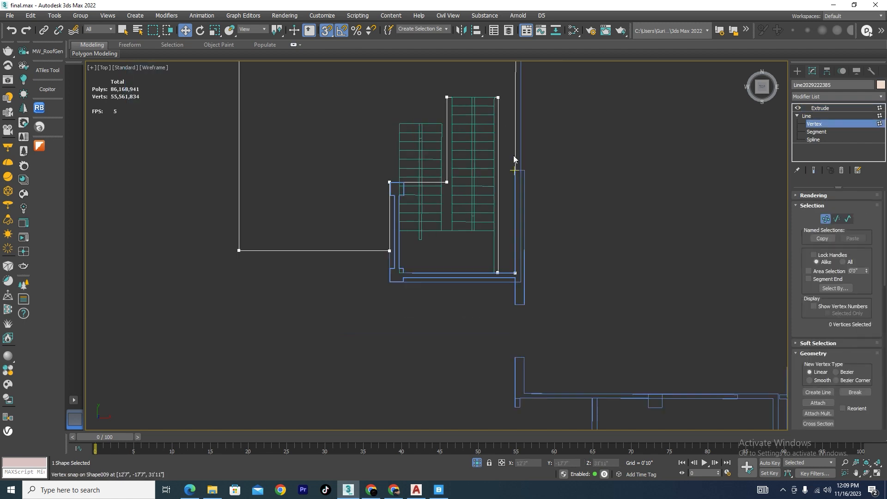
pyautogui.scroll(2, 501, 96)
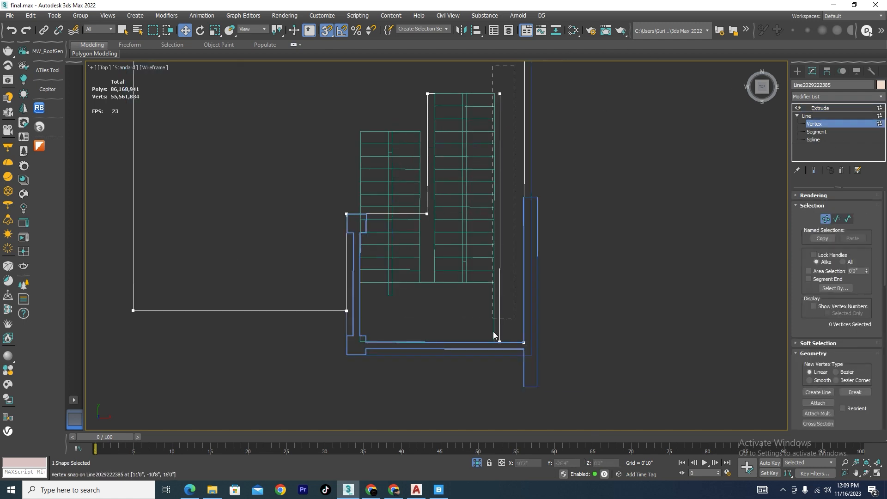
pyautogui.moveTo(494, 355); pyautogui.dragTo(493, 354)
pyautogui.scroll(4, 505, 88)
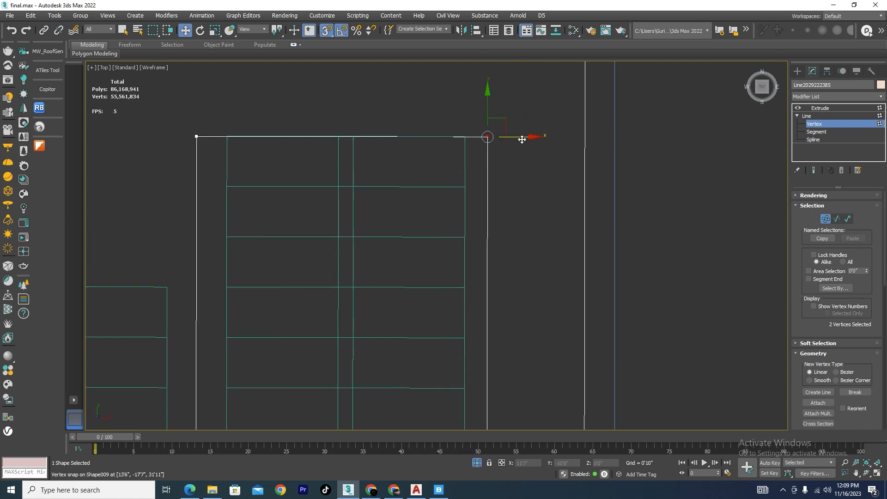
pyautogui.moveTo(522, 139); pyautogui.dragTo(466, 142)
# Move the two vertices on the slab opening's western edge along X to the upper flight's inner side, and return to the slab's Extrude level
pyautogui.scroll(-4, 462, 111)
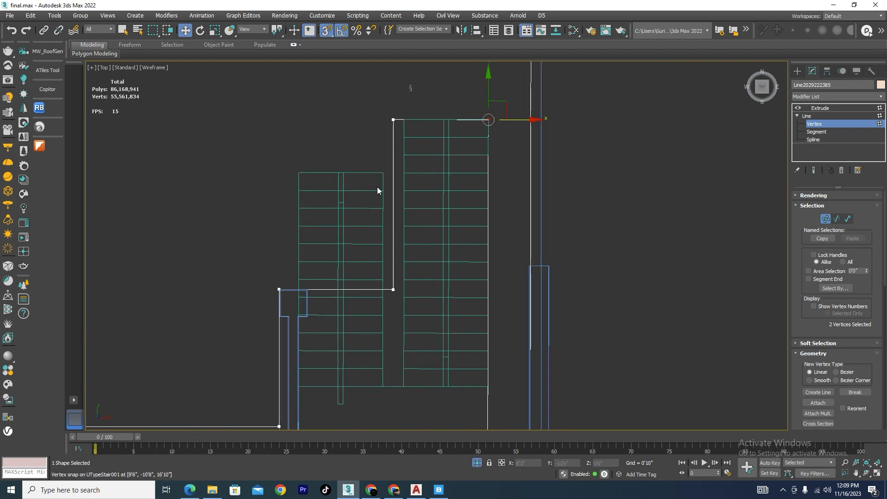
pyautogui.moveTo(376, 187); pyautogui.dragTo(376, 334)
pyautogui.moveTo(424, 289); pyautogui.dragTo(404, 396)
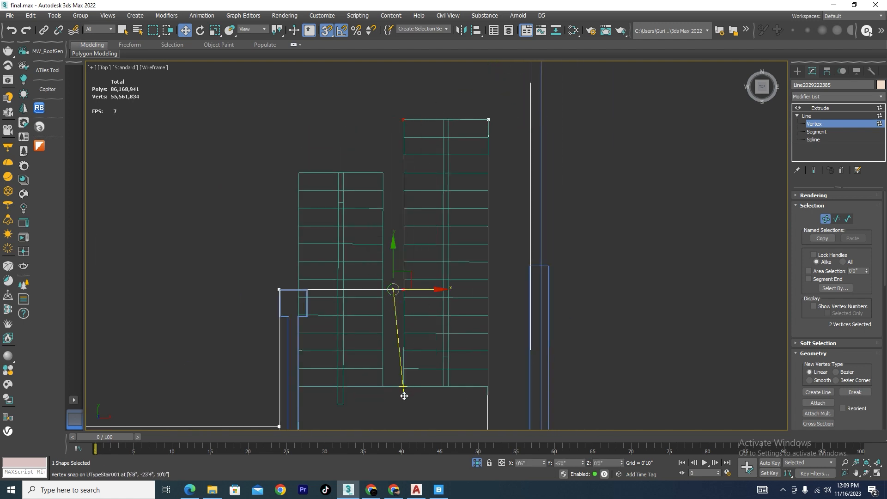
pyautogui.press('F3')
pyautogui.moveTo(420, 309)
pyautogui.keyDown('alt'); pyautogui.mouseDown(button='middle')
pyautogui.moveTo(498, 261)
pyautogui.moveTo(547, 264)
pyautogui.moveTo(476, 286)
pyautogui.moveTo(453, 311)
pyautogui.moveTo(363, 298)
pyautogui.moveTo(501, 296)
pyautogui.moveTo(549, 277)
pyautogui.moveTo(498, 278)
pyautogui.mouseUp(button='middle'); pyautogui.keyUp('alt')
pyautogui.click(819, 107)
pyautogui.scroll(-4, 459, 237)
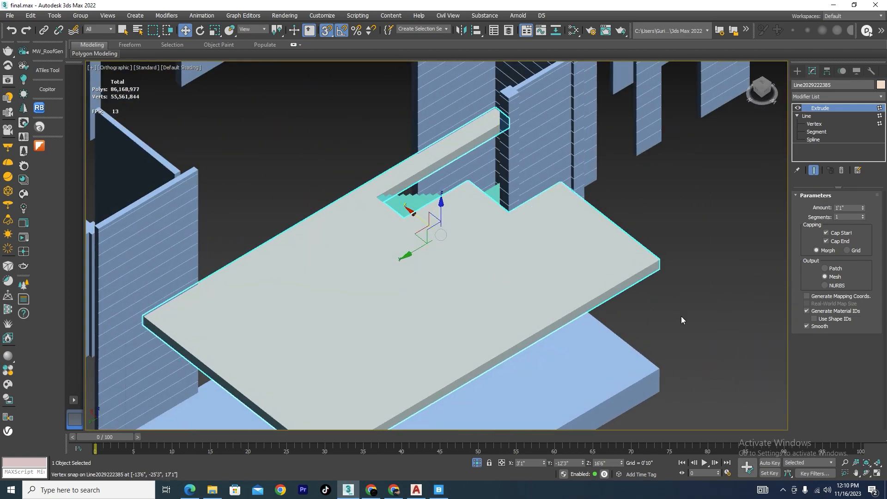
# Measure the upper flight's top tread with a temporary flat box snapped to its corners, and delete the box
pyautogui.scroll(5, 393, 196)
pyautogui.click(429, 226)
pyautogui.press('t')
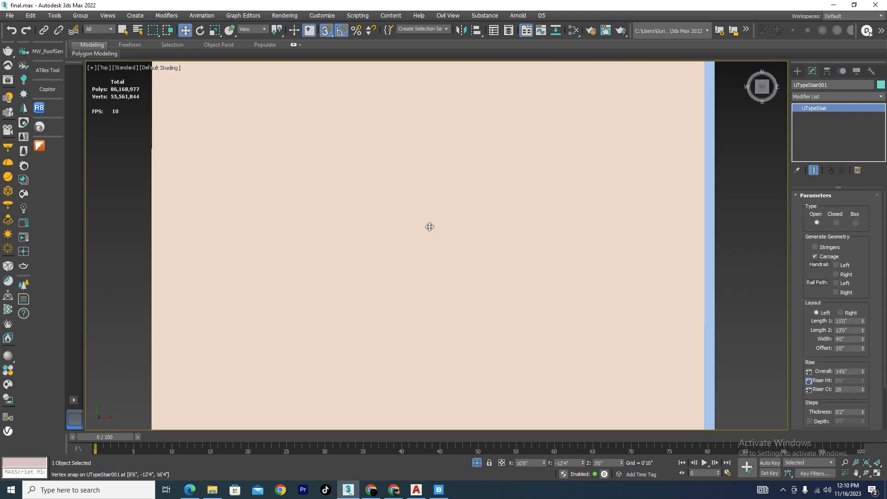
pyautogui.press('F3')
pyautogui.scroll(-6, 351, 210)
pyautogui.scroll(4, 398, 208)
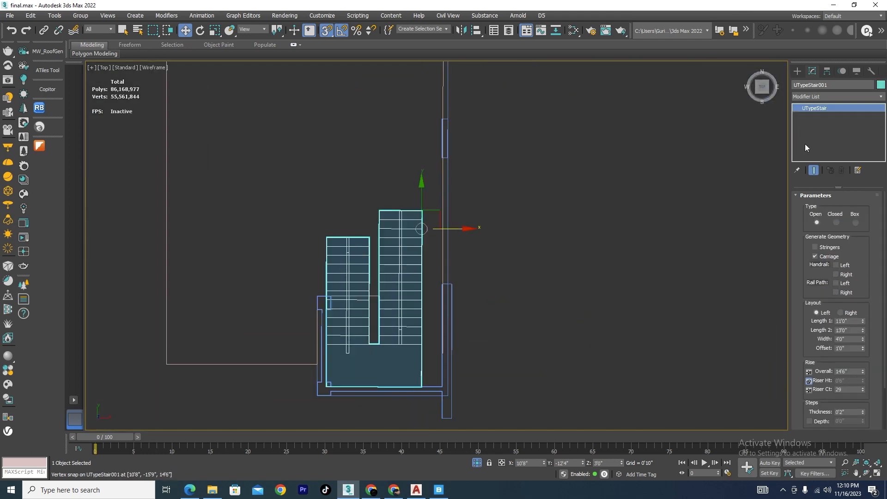
pyautogui.click(797, 72)
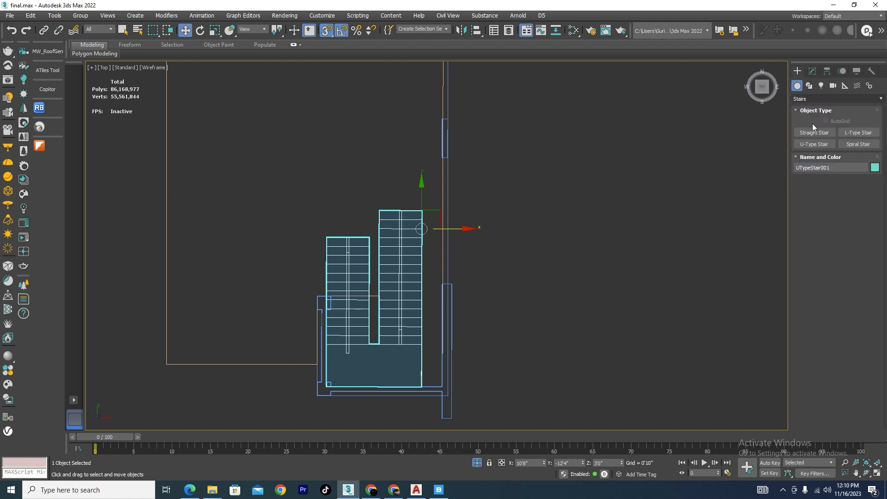
pyautogui.click(816, 98)
pyautogui.click(834, 98)
pyautogui.click(834, 101)
pyautogui.click(816, 106)
pyautogui.click(819, 134)
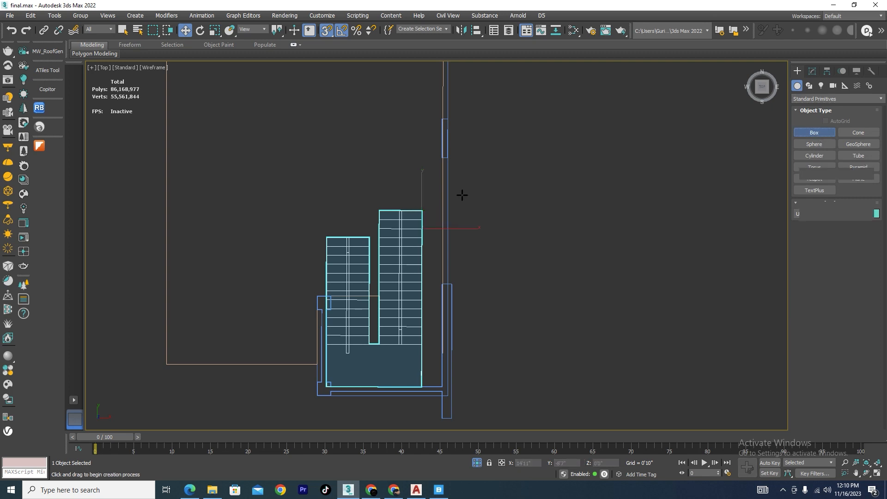
pyautogui.scroll(4, 388, 213)
pyautogui.moveTo(379, 182); pyautogui.dragTo(549, 217)
pyautogui.press('w')
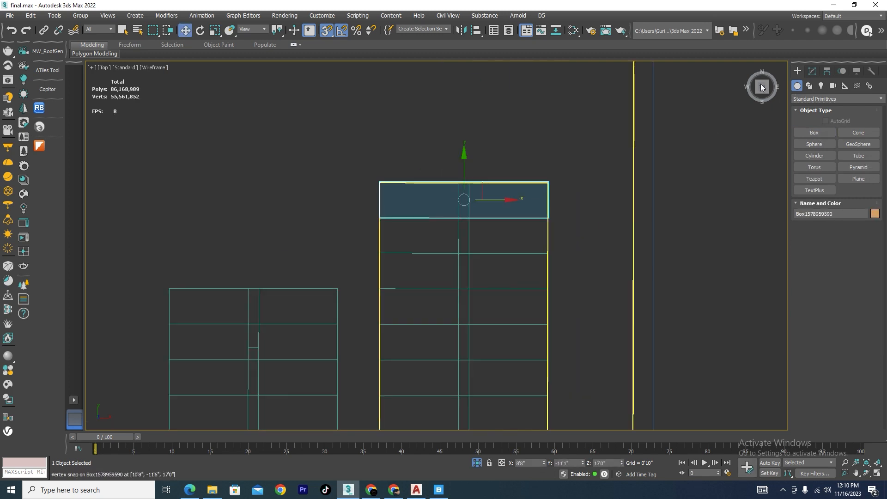
pyautogui.click(812, 71)
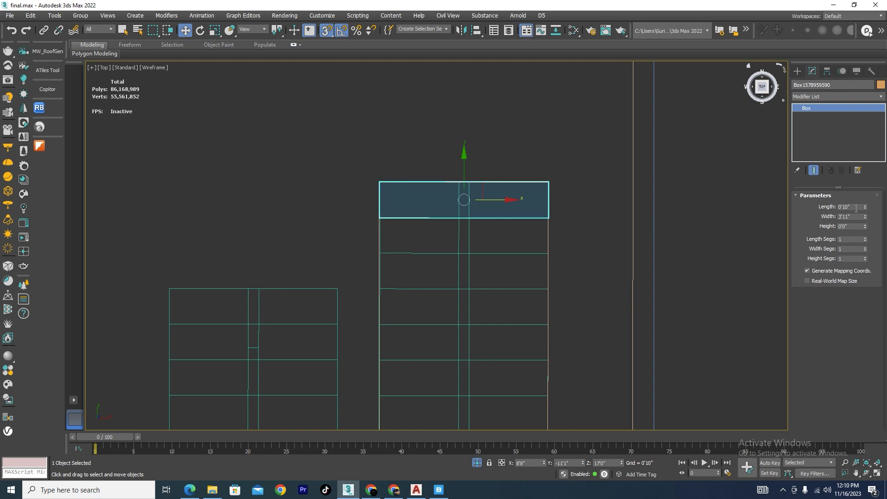
pyautogui.press('Delete')
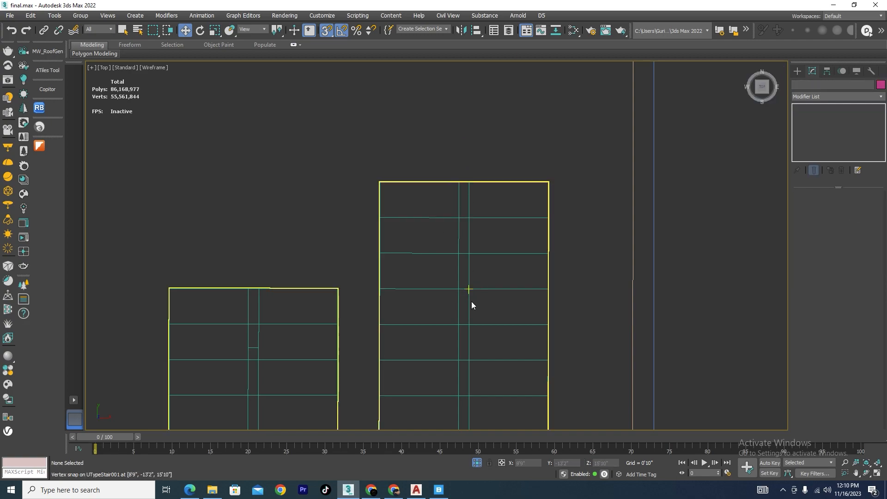
# Select the U-type stair and examine its flights, landing and lower treads in shaded view
pyautogui.keyDown('alt'); pyautogui.moveTo(471, 301); pyautogui.dragTo(497, 266, button='middle'); pyautogui.keyUp('alt')
pyautogui.press('F3')
pyautogui.scroll(-3, 480, 226)
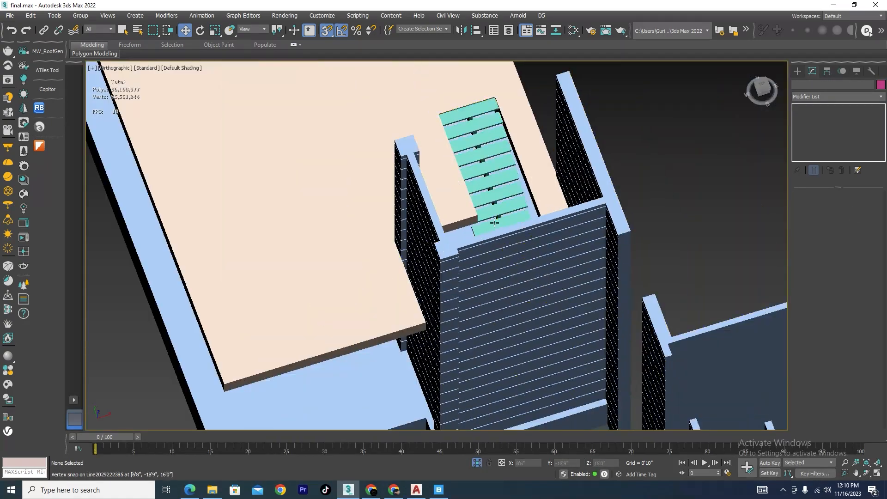
pyautogui.keyDown('alt'); pyautogui.moveTo(478, 223); pyautogui.dragTo(500, 232, button='middle'); pyautogui.keyUp('alt')
pyautogui.scroll(5, 500, 217)
pyautogui.click(503, 213)
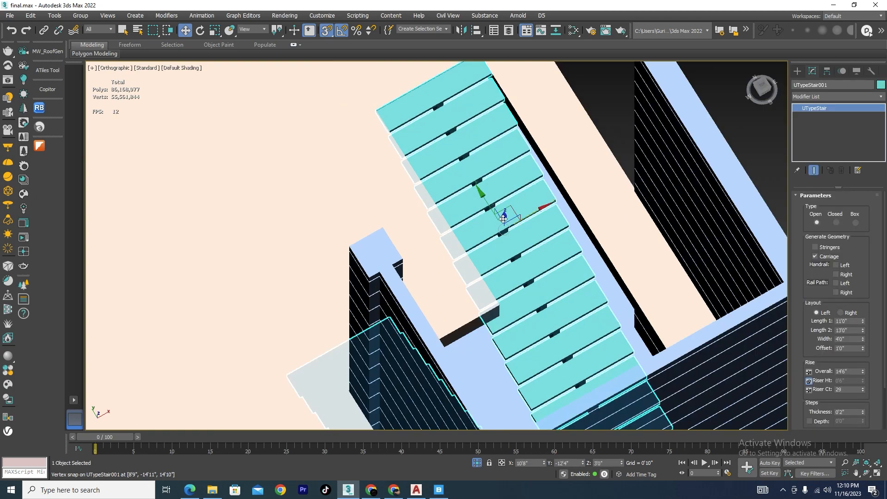
pyautogui.scroll(-5, 508, 258)
pyautogui.keyDown('alt'); pyautogui.moveTo(514, 299); pyautogui.dragTo(584, 239, button='middle'); pyautogui.keyUp('alt')
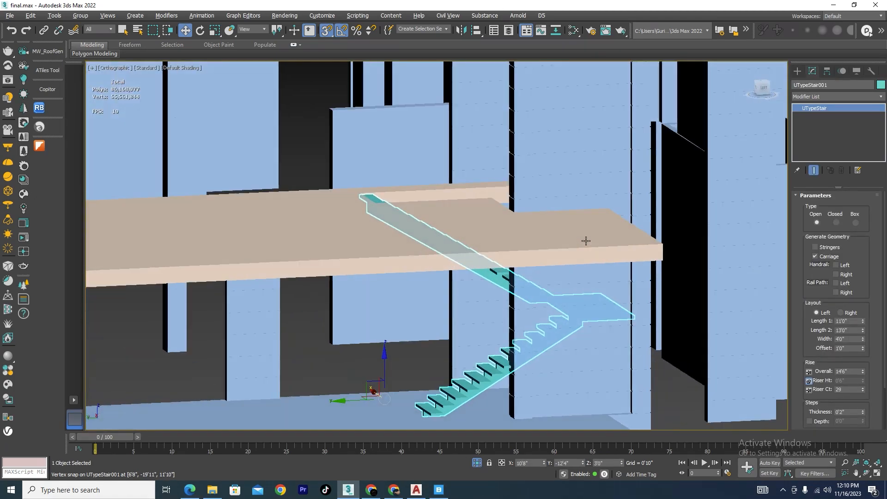
pyautogui.scroll(6, 488, 396)
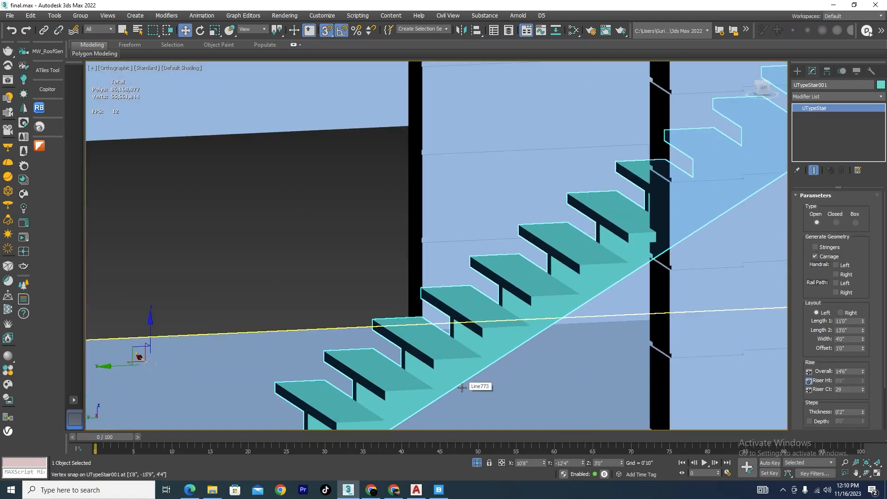
# Compare the Closed and Open types for the U-type stair and set its type to Closed
pyautogui.click(834, 222)
pyautogui.scroll(-3, 508, 286)
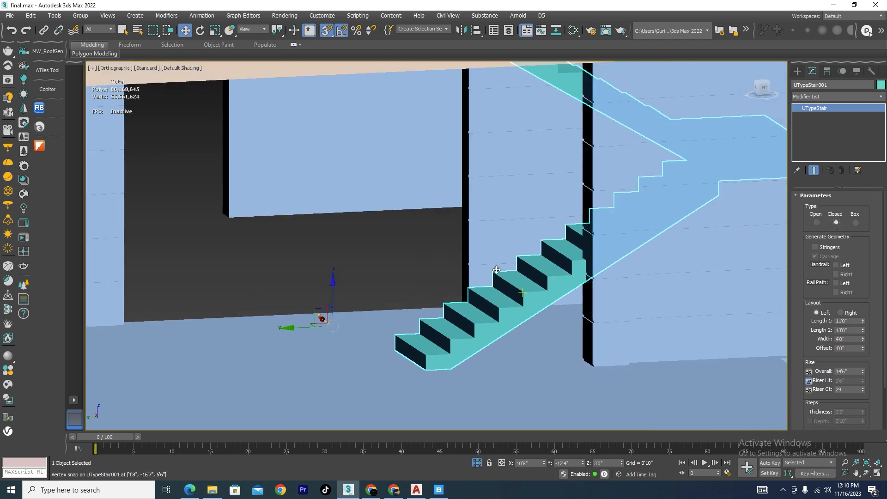
pyautogui.keyDown('alt'); pyautogui.moveTo(484, 343); pyautogui.dragTo(517, 319, button='middle'); pyautogui.keyUp('alt')
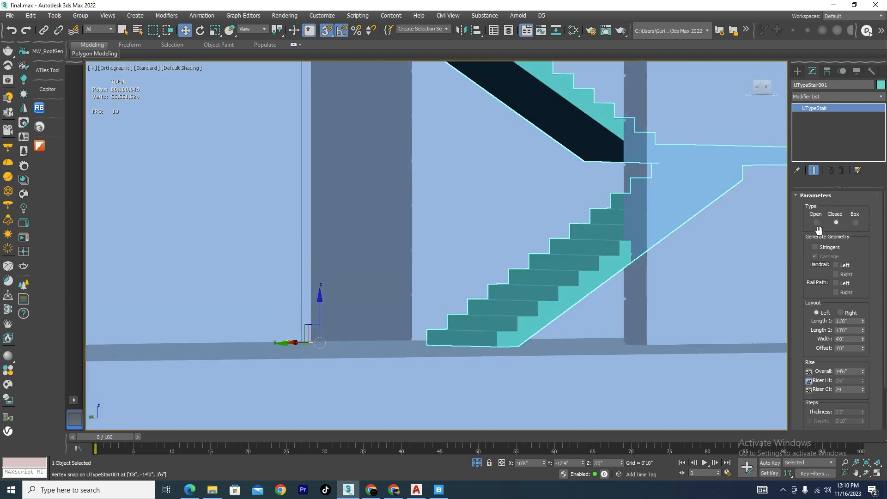
pyautogui.click(816, 222)
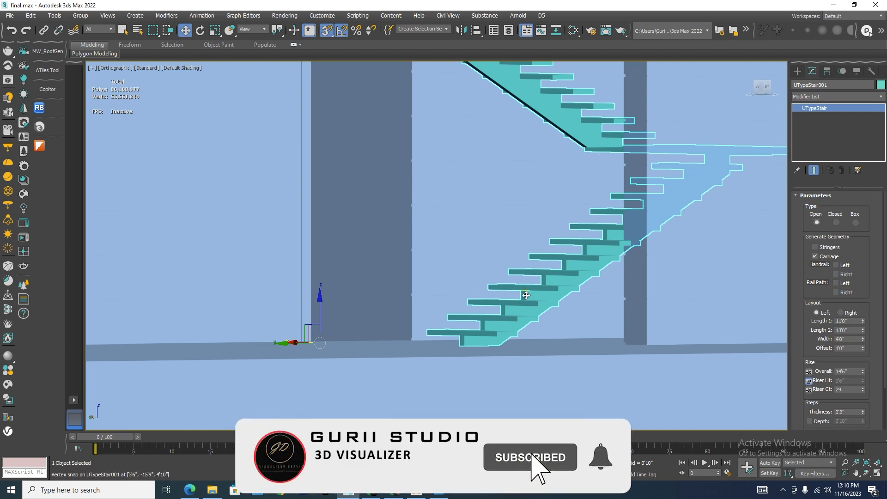
pyautogui.click(836, 222)
pyautogui.scroll(-6, 615, 219)
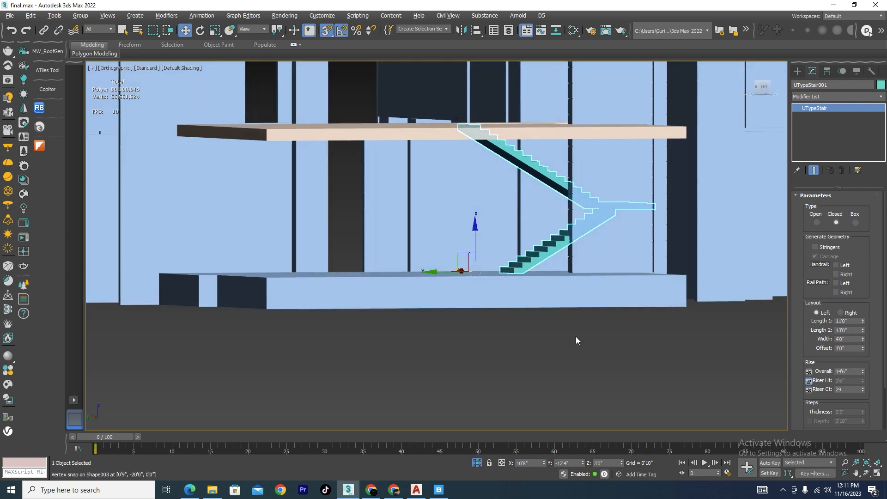
pyautogui.moveTo(576, 336)
pyautogui.keyDown('alt'); pyautogui.mouseDown(button='middle')
pyautogui.moveTo(570, 360)
pyautogui.moveTo(562, 332)
pyautogui.mouseUp(button='middle'); pyautogui.keyUp('alt')
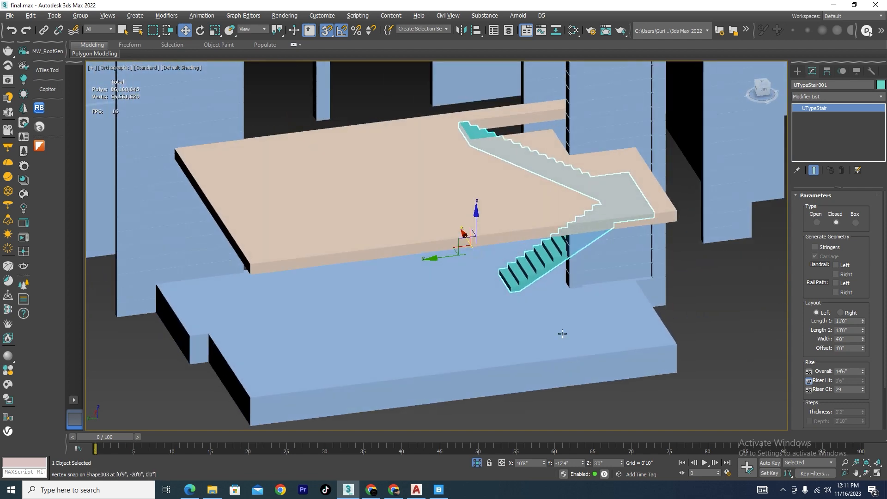
# Display edged faces in the viewport and examine the closed lower flight's steps
pyautogui.scroll(5, 519, 270)
pyautogui.scroll(2, 520, 270)
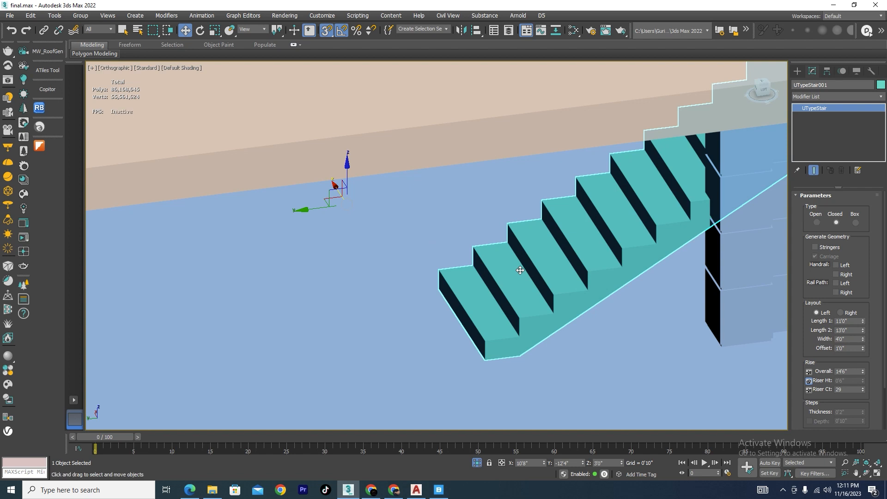
pyautogui.press('F4')
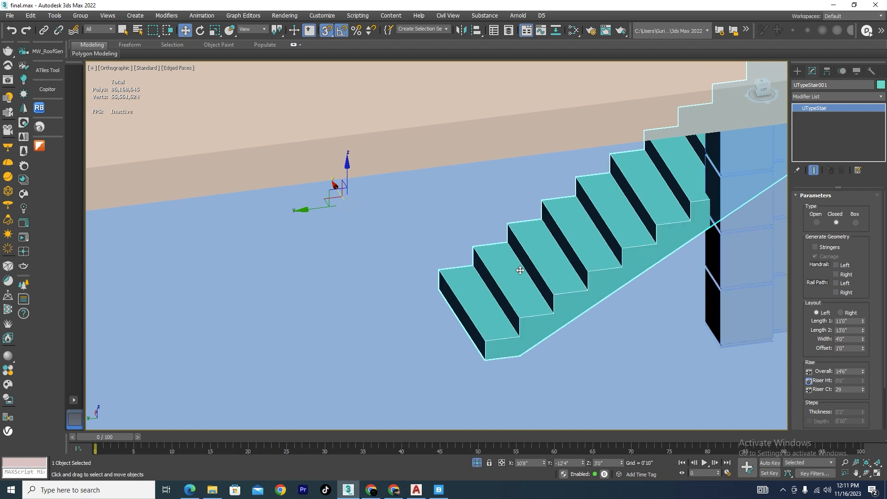
pyautogui.scroll(2, 515, 314)
pyautogui.scroll(1, 530, 323)
pyautogui.scroll(-1, 547, 303)
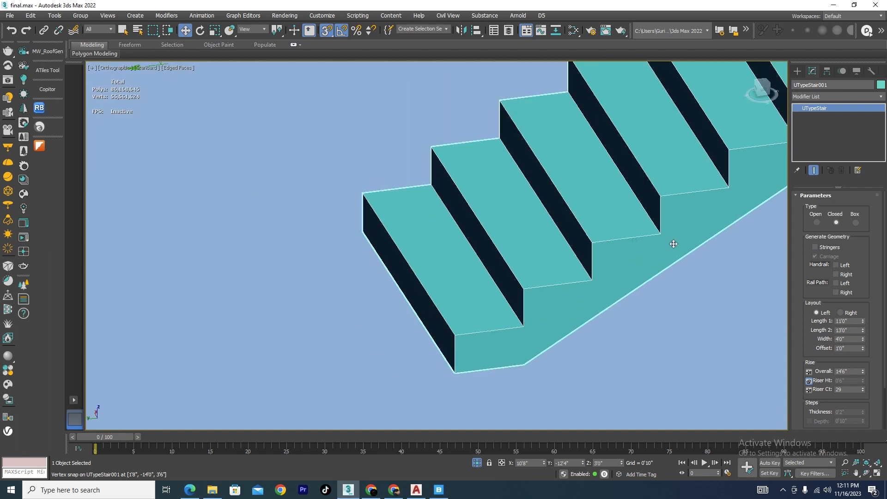
pyautogui.scroll(-3, 555, 386)
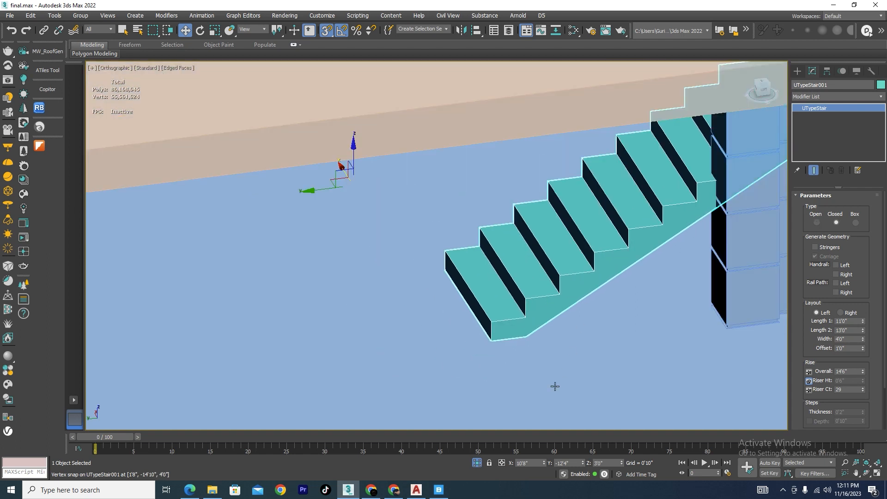
# Isolate the U-type stair, enable its left rail path, and show it in top view
pyautogui.click(476, 464)
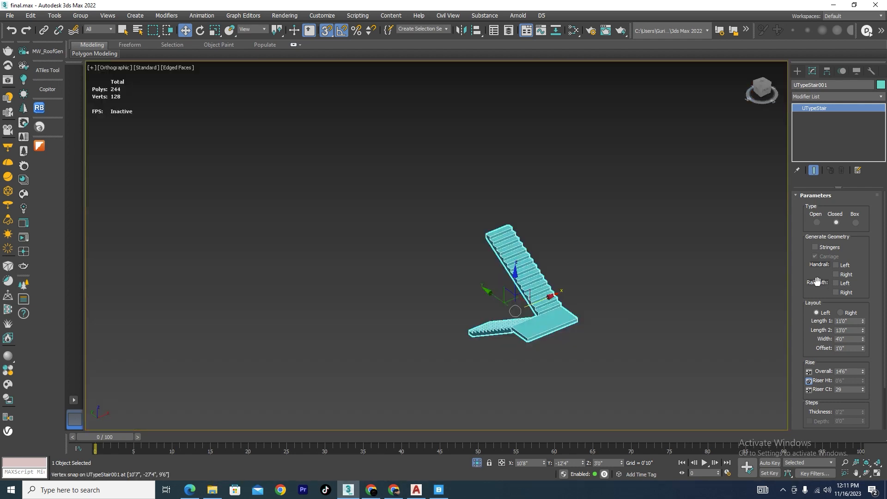
pyautogui.click(835, 282)
pyautogui.press('t')
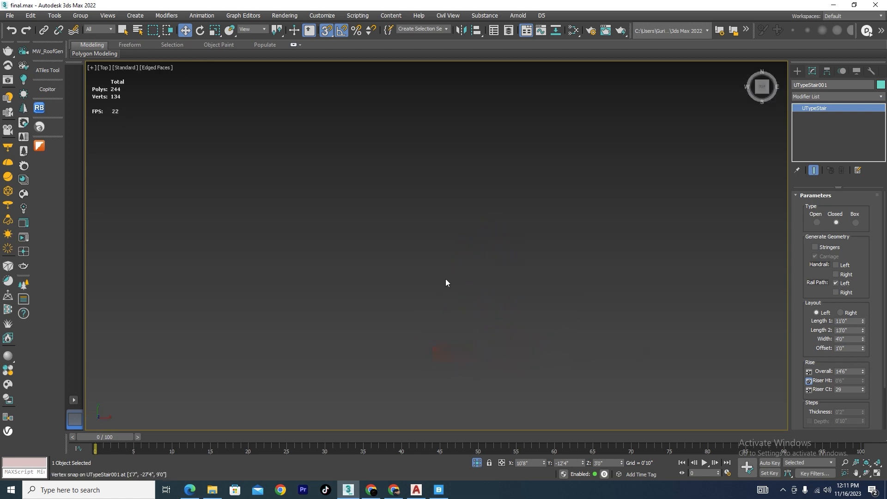
pyautogui.scroll(4, 486, 331)
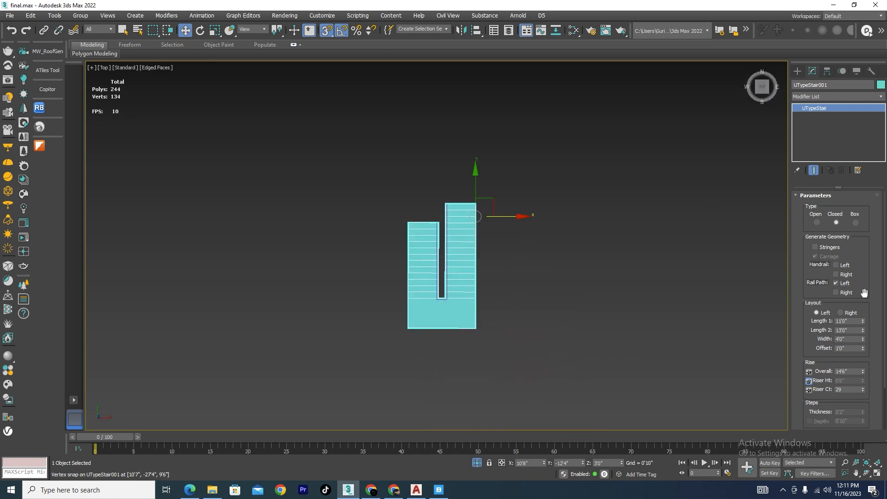
# Try the Right layout on the stair and restore the Left layout
pyautogui.click(840, 313)
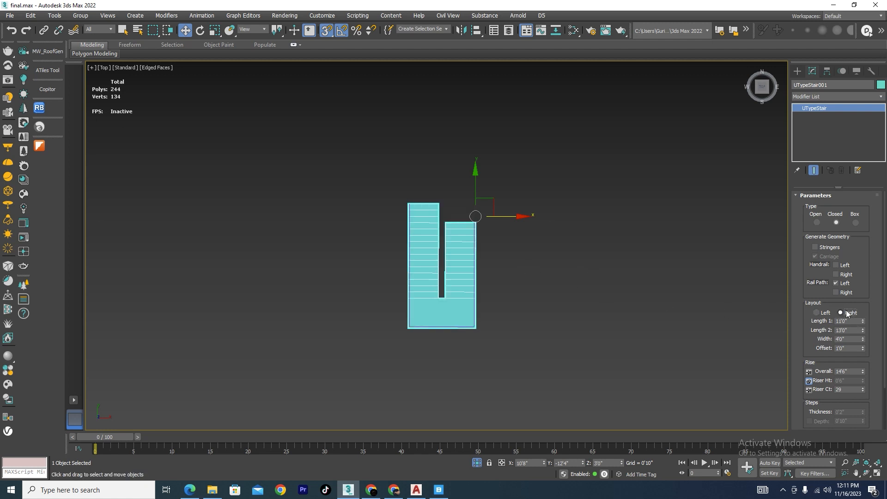
pyautogui.click(817, 313)
pyautogui.keyDown('alt'); pyautogui.moveTo(499, 323); pyautogui.dragTo(568, 258, button='middle'); pyautogui.keyUp('alt')
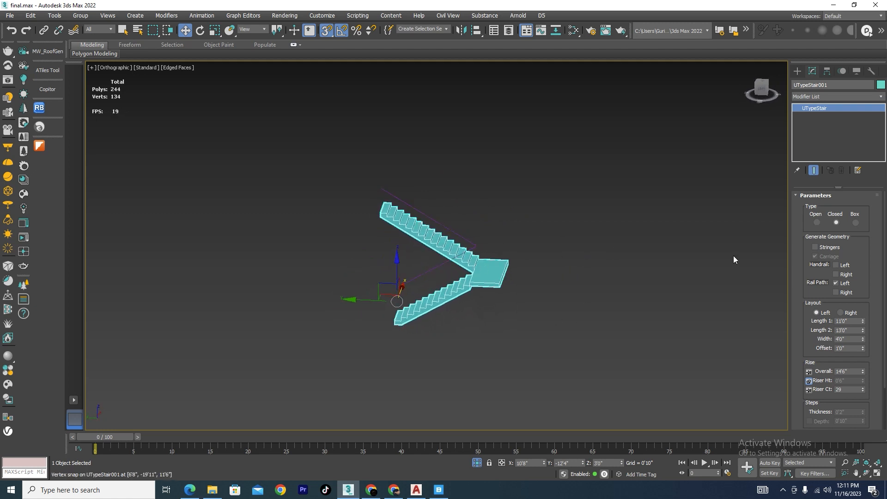
# Try generating a left handrail on the stair, check its corner at the landing, and remove it
pyautogui.click(836, 265)
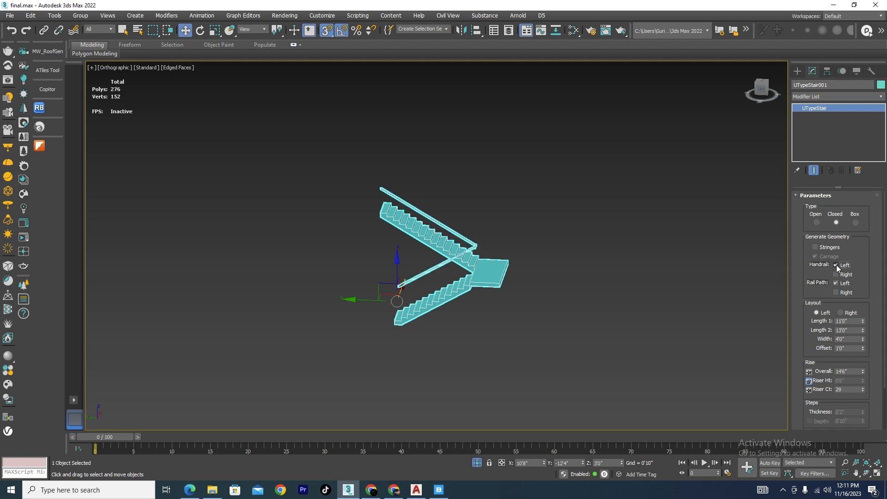
pyautogui.scroll(8, 486, 239)
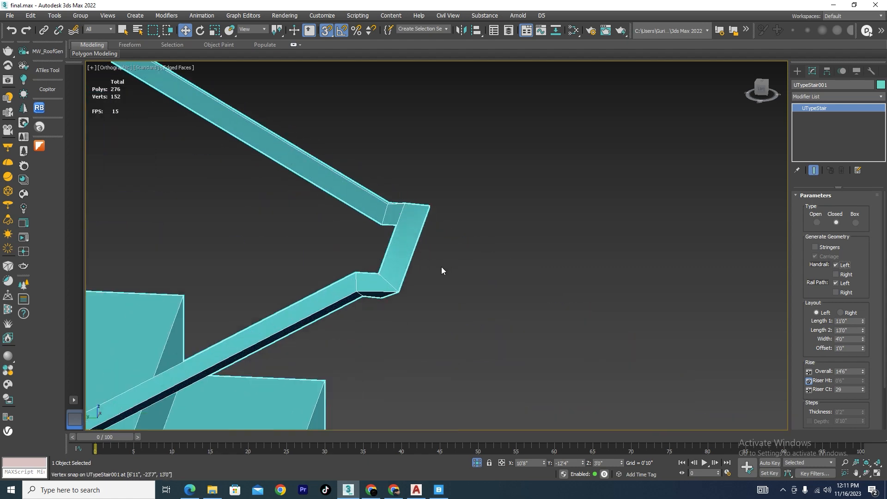
pyautogui.click(836, 264)
# Try generating stringers on the stair, inspect them along the upper flight, and turn them off
pyautogui.click(815, 247)
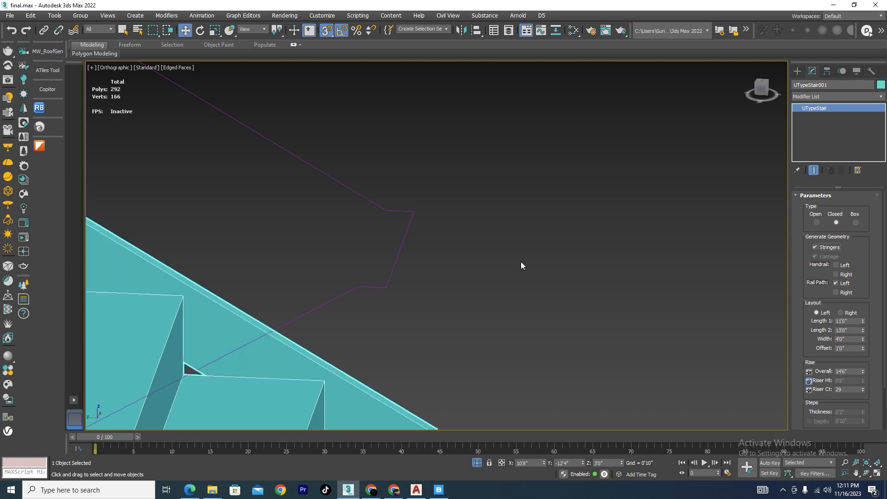
pyautogui.scroll(-7, 531, 257)
pyautogui.scroll(-2, 428, 366)
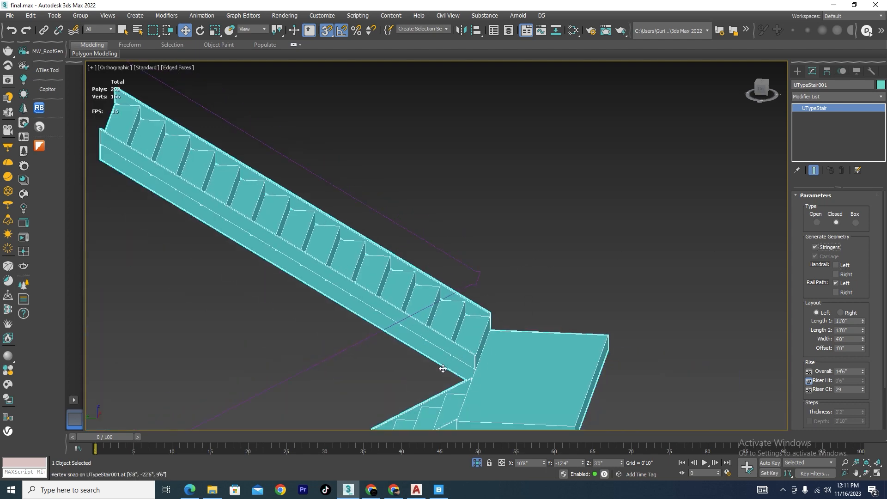
pyautogui.keyDown('alt'); pyautogui.moveTo(443, 368); pyautogui.dragTo(464, 361, button='middle'); pyautogui.keyUp('alt')
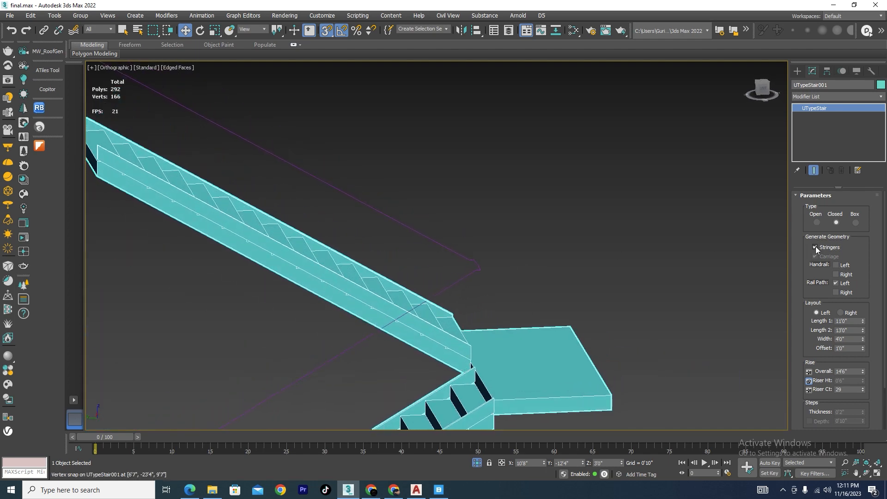
pyautogui.click(815, 248)
pyautogui.scroll(-2, 611, 282)
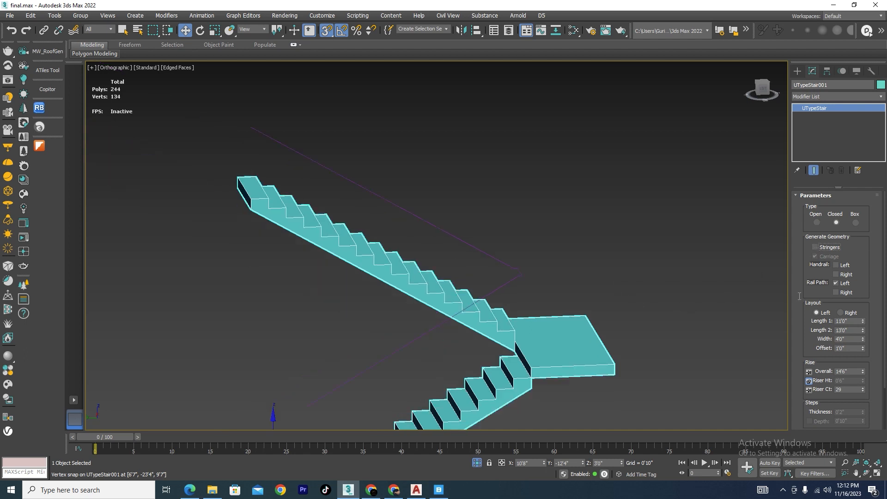
# Enable the stair's right rail path and check how it runs along both flights and the landing
pyautogui.click(836, 292)
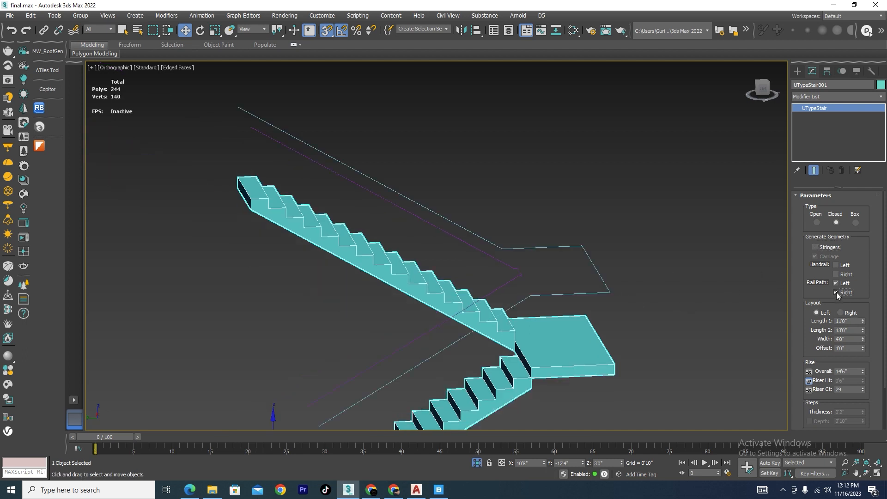
pyautogui.keyDown('alt'); pyautogui.moveTo(589, 306); pyautogui.dragTo(611, 359, button='middle'); pyautogui.keyUp('alt')
pyautogui.scroll(5, 590, 295)
pyautogui.scroll(-4, 559, 309)
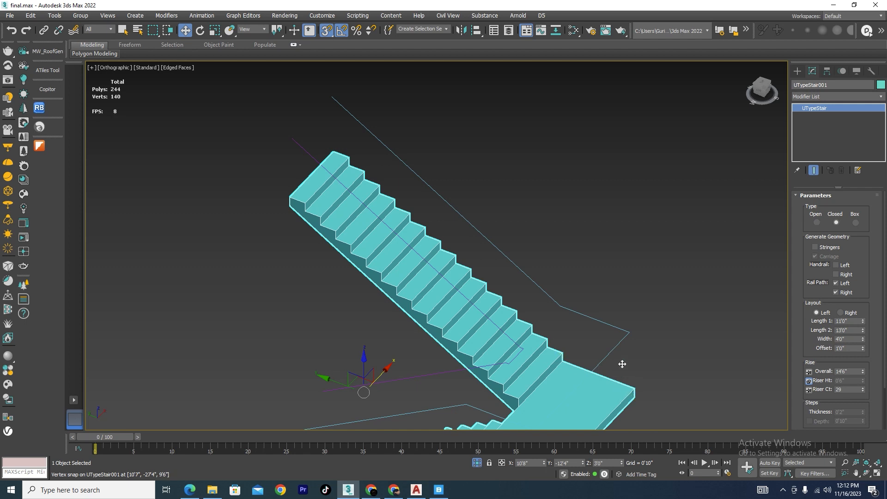
pyautogui.scroll(-4, 622, 364)
pyautogui.keyDown('alt'); pyautogui.moveTo(646, 408); pyautogui.dragTo(646, 407, button='middle'); pyautogui.keyUp('alt')
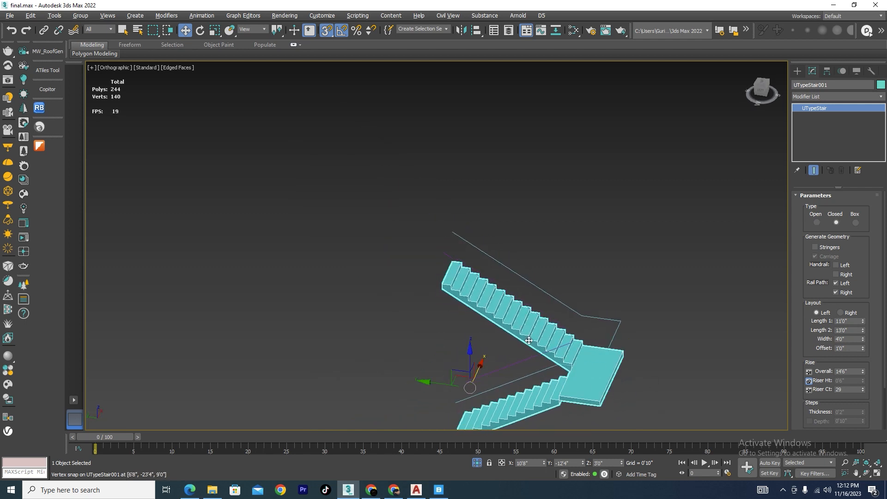
pyautogui.scroll(-5, 551, 336)
pyautogui.keyDown('alt'); pyautogui.moveTo(574, 383); pyautogui.dragTo(609, 387, button='middle'); pyautogui.keyUp('alt')
# Select the stair together with both rail paths, and leave isolation to show the surrounding building
pyautogui.click(608, 387)
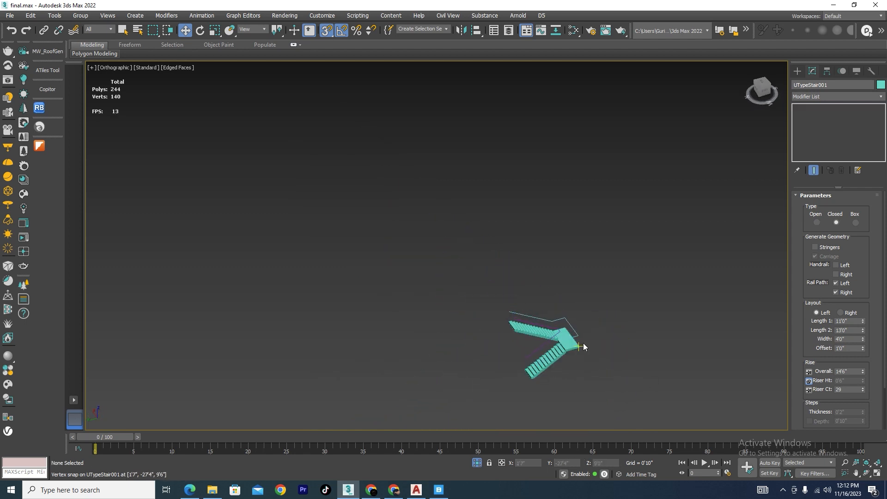
pyautogui.scroll(7, 583, 344)
pyautogui.moveTo(443, 382); pyautogui.dragTo(443, 380)
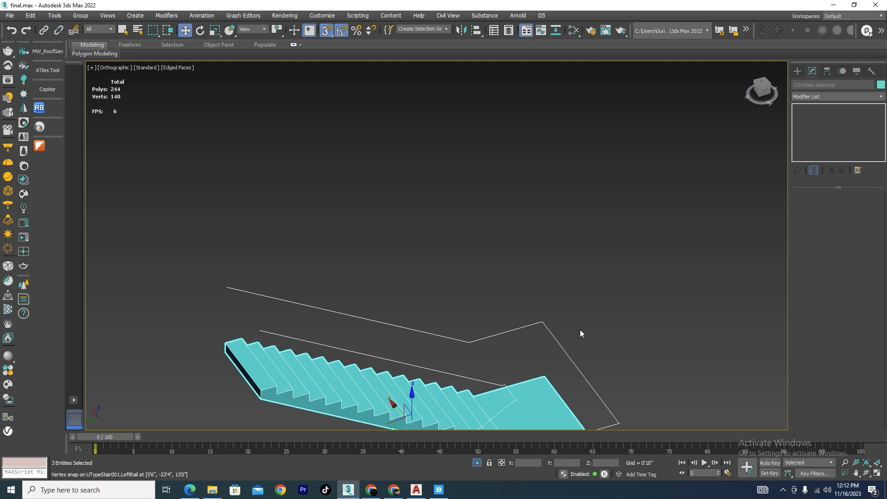
pyautogui.hotkey('alt', 'q')
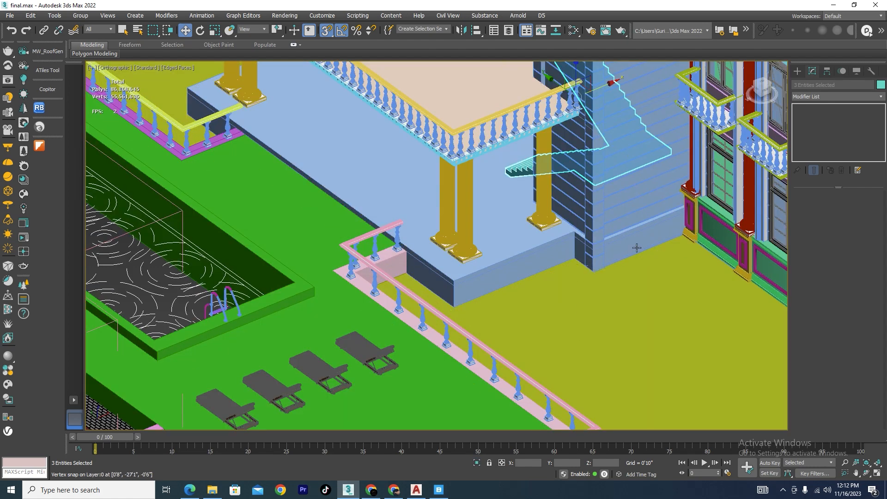
pyautogui.keyDown('alt'); pyautogui.moveTo(636, 248); pyautogui.dragTo(637, 247, button='middle'); pyautogui.keyUp('alt')
pyautogui.scroll(5, 535, 141)
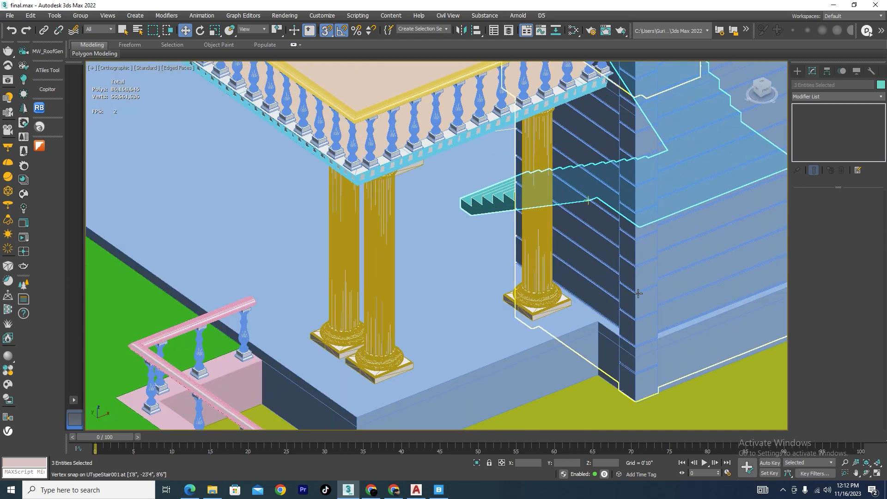
pyautogui.scroll(-5, 638, 293)
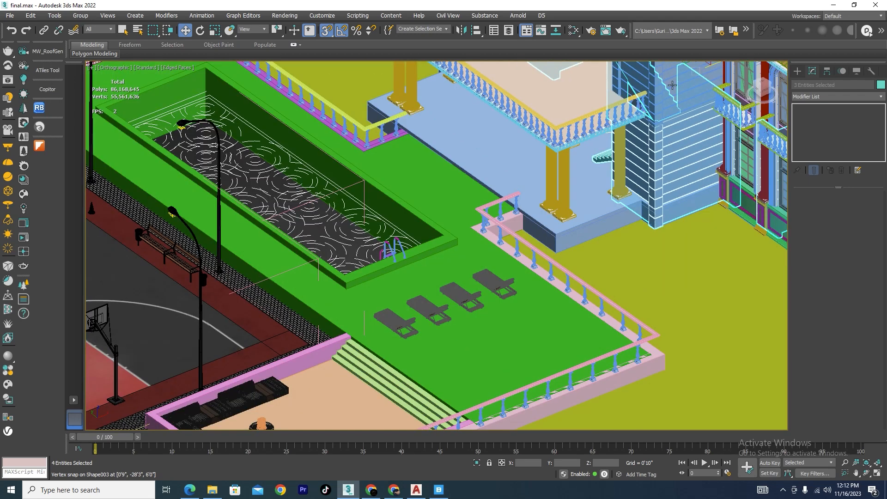
# Add the building's walls and the upper slab to the selection, turn snapping off, and isolate them with the stair
pyautogui.keyDown('ctrl'); pyautogui.click(672, 85); pyautogui.keyUp('ctrl')
pyautogui.press('s')
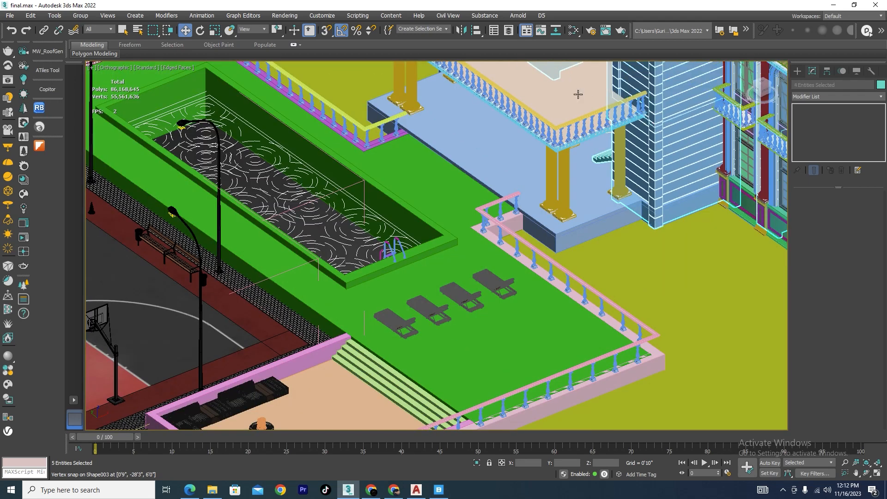
pyautogui.keyDown('ctrl'); pyautogui.click(577, 94); pyautogui.keyUp('ctrl')
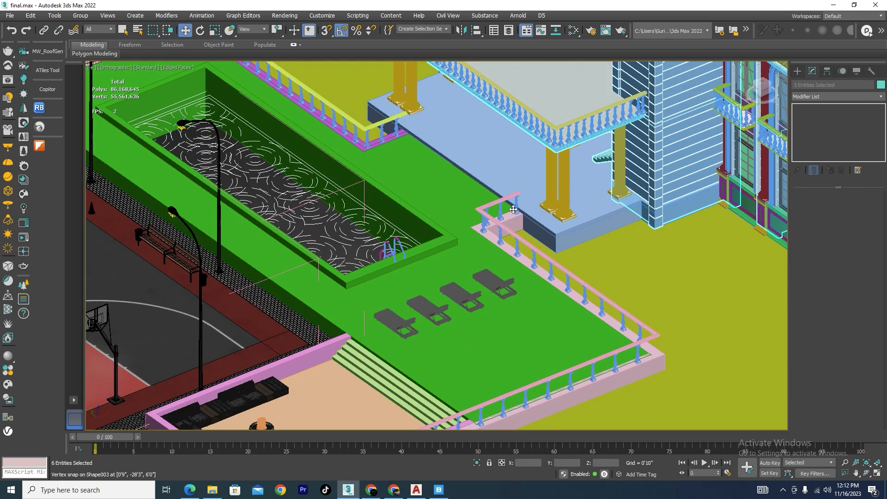
pyautogui.click(477, 463)
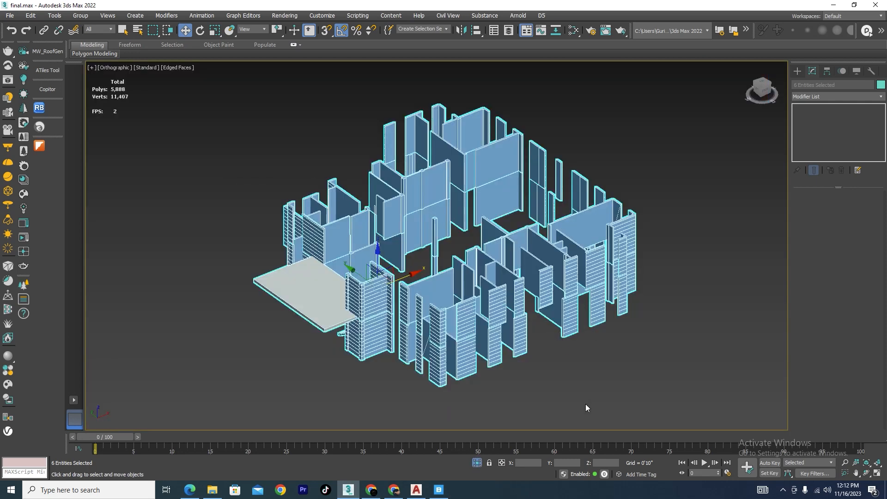
pyautogui.click(585, 403)
# Switch the display to wireframe and select the stair's right rail path above the upper flight
pyautogui.press('t')
pyautogui.press('F3')
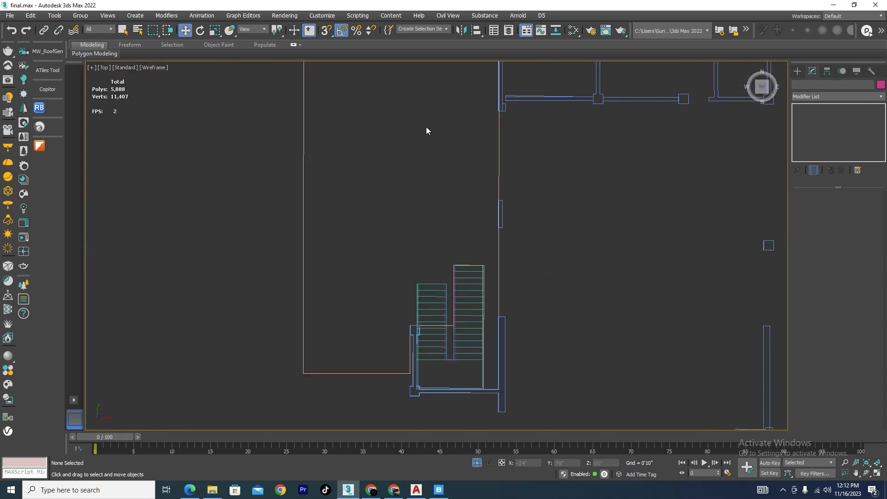
pyautogui.scroll(-4, 426, 131)
pyautogui.scroll(8, 464, 265)
pyautogui.scroll(-3, 464, 265)
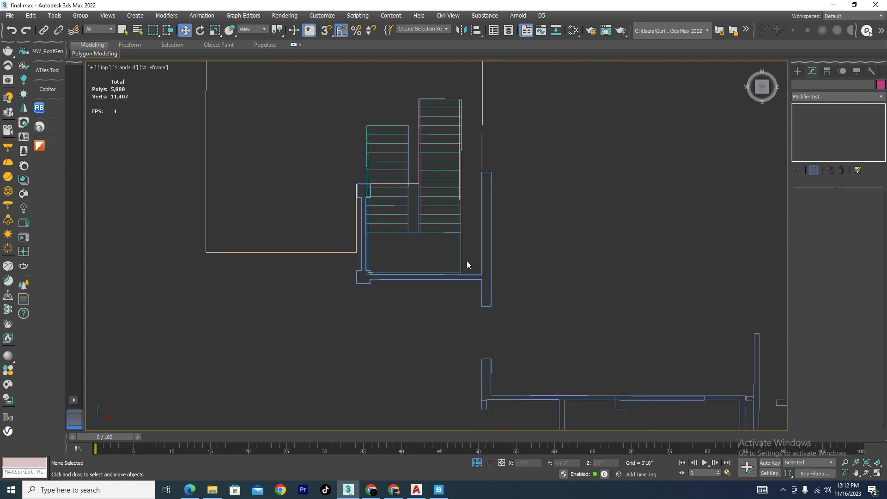
pyautogui.keyDown('alt'); pyautogui.moveTo(466, 260); pyautogui.dragTo(531, 243, button='middle'); pyautogui.keyUp('alt')
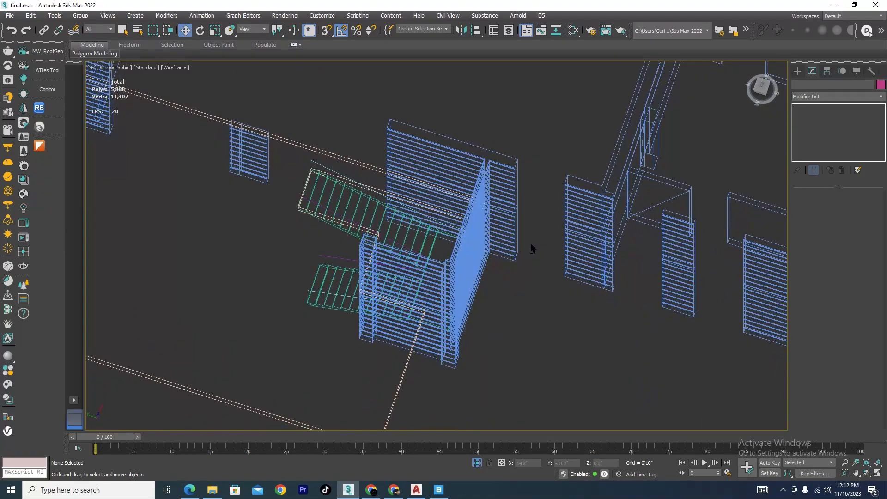
pyautogui.scroll(5, 312, 162)
pyautogui.click(340, 175)
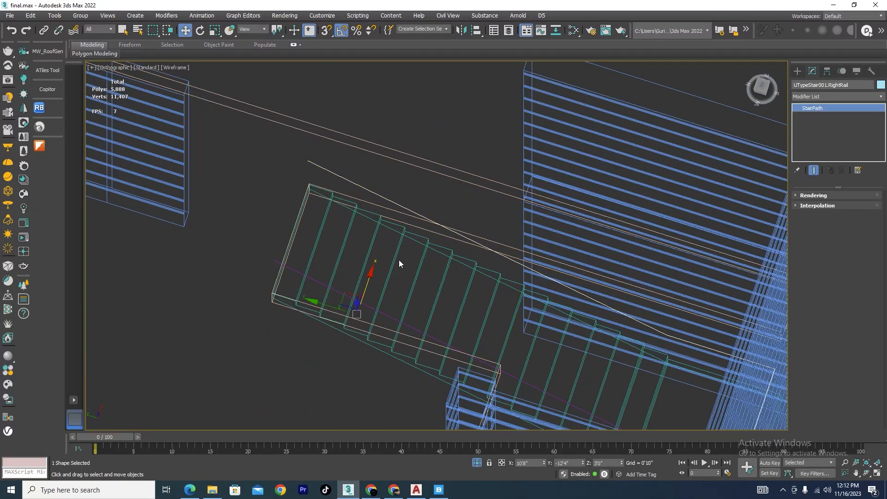
# Return the display to shaded and convert the stair's right rail path to an editable spline
pyautogui.moveTo(399, 263)
pyautogui.keyDown('alt'); pyautogui.mouseDown(button='middle')
pyautogui.moveTo(406, 311)
pyautogui.moveTo(451, 300)
pyautogui.moveTo(451, 287)
pyautogui.moveTo(441, 348)
pyautogui.moveTo(477, 347)
pyautogui.moveTo(446, 240)
pyautogui.mouseUp(button='middle'); pyautogui.keyUp('alt')
pyautogui.press('F3')
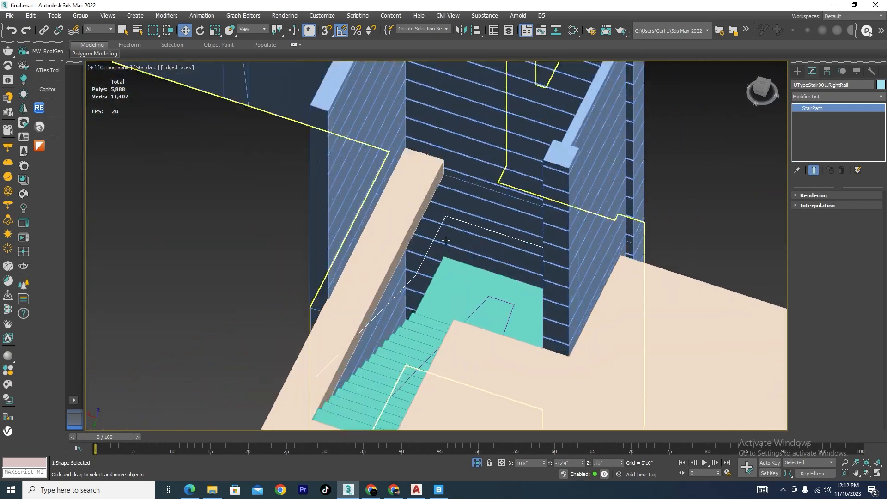
pyautogui.scroll(2, 446, 240)
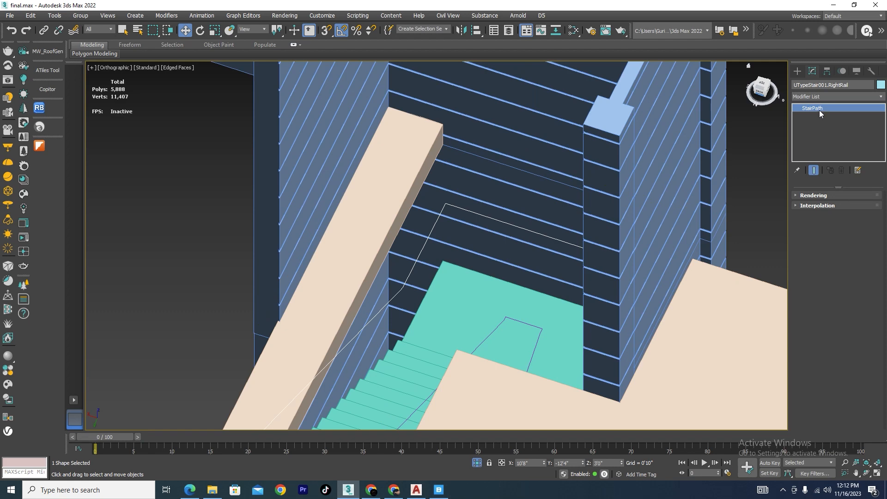
pyautogui.rightClick(439, 211)
pyautogui.moveTo(522, 364)
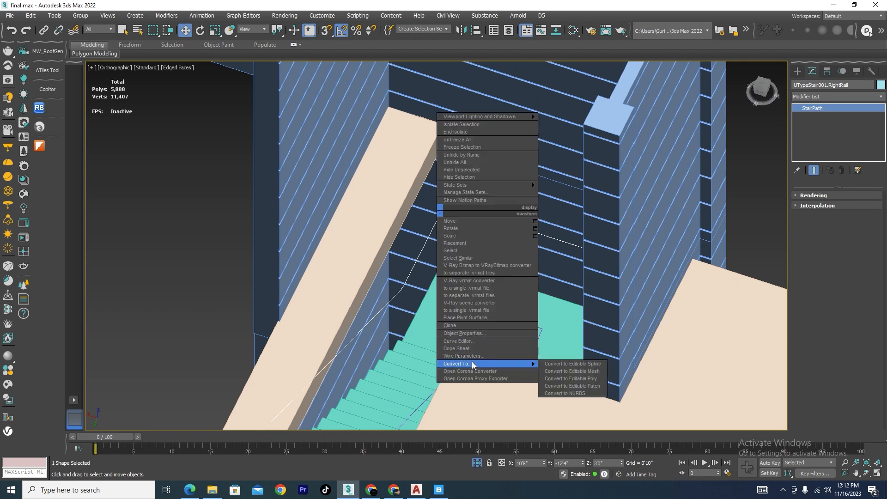
pyautogui.click(576, 363)
# Examine the rail spline's segments beside the landing and upper flight, and check its layout in a wireframe top view
pyautogui.click(838, 228)
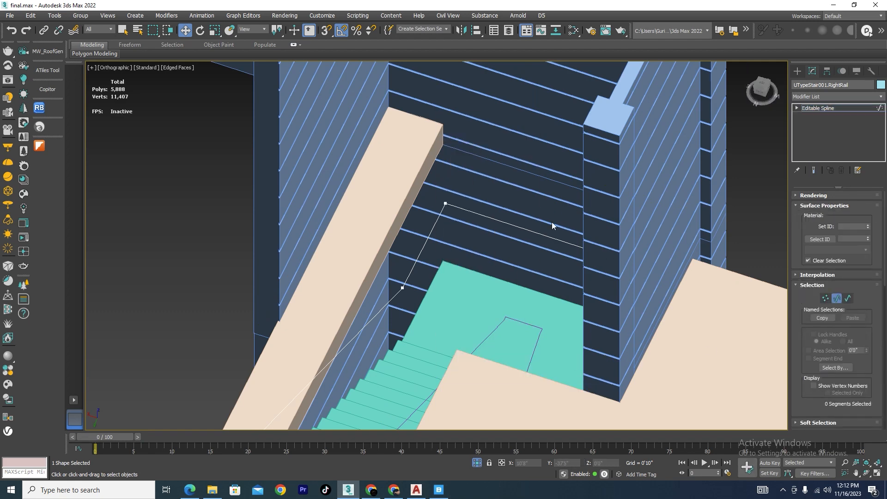
pyautogui.click(544, 247)
pyautogui.click(473, 200)
pyautogui.scroll(-4, 459, 203)
pyautogui.scroll(4, 397, 275)
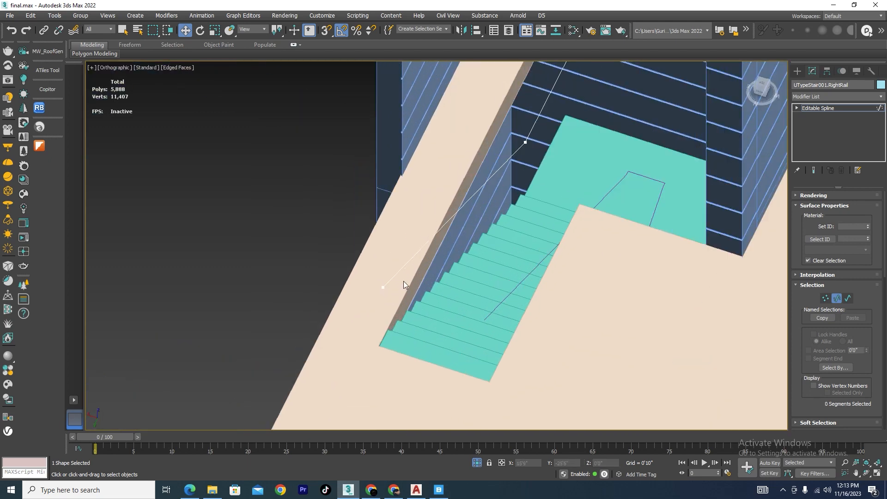
pyautogui.press('t')
pyautogui.scroll(-5, 417, 259)
pyautogui.press('F3')
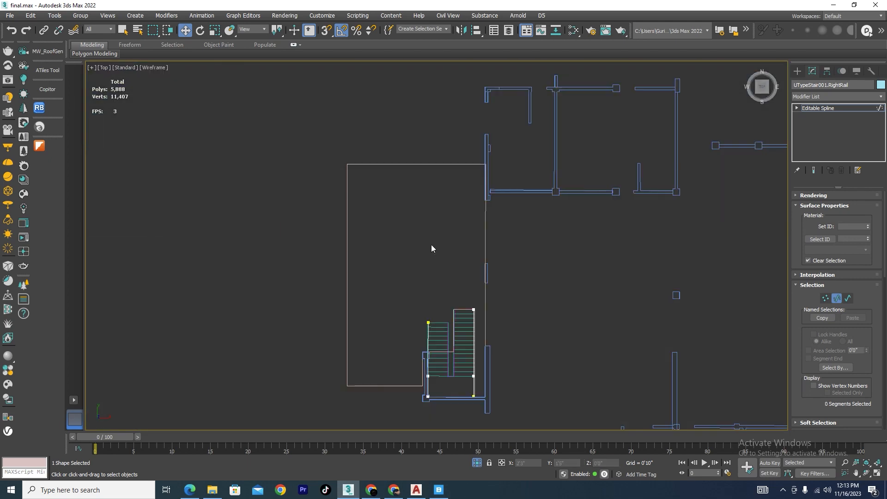
pyautogui.scroll(4, 483, 376)
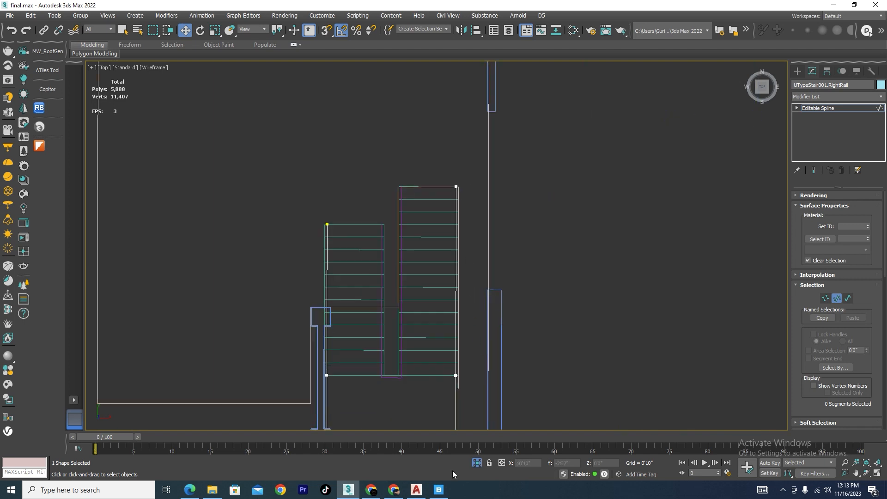
pyautogui.scroll(-3, 501, 257)
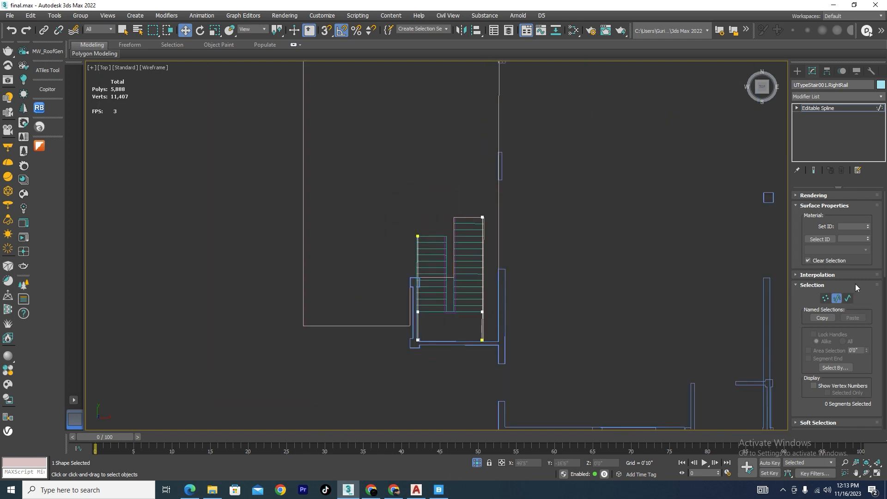
pyautogui.click(797, 72)
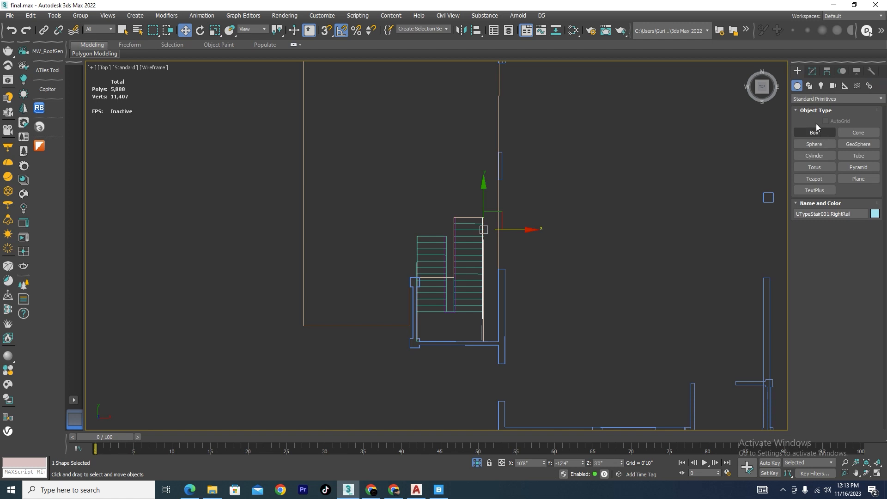
pyautogui.click(812, 72)
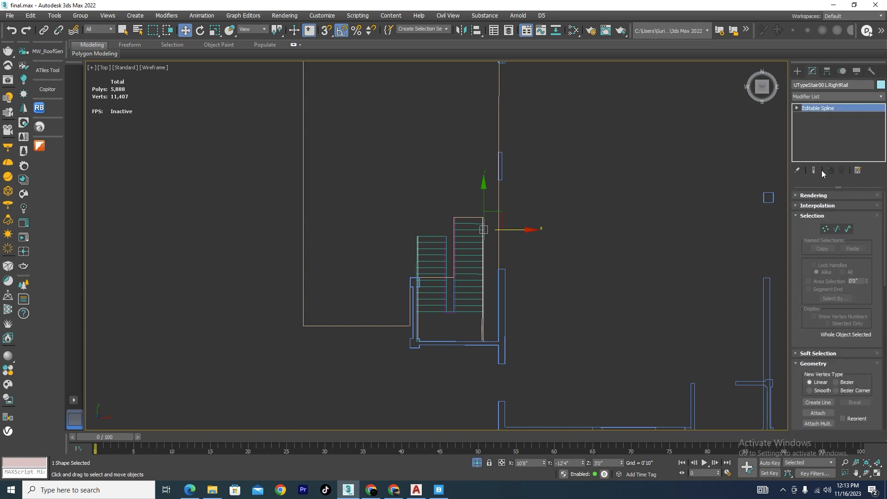
# Draw a vertex-snapped line from the slab opening's landing corner along its long edge to the upper flight's top corner, ending on the rail path's end
pyautogui.click(798, 72)
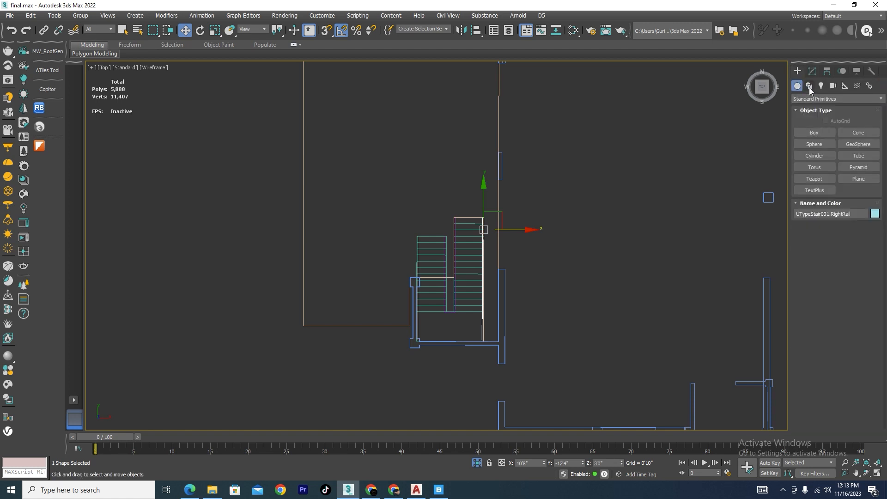
pyautogui.click(808, 86)
pyautogui.click(813, 144)
pyautogui.scroll(6, 489, 347)
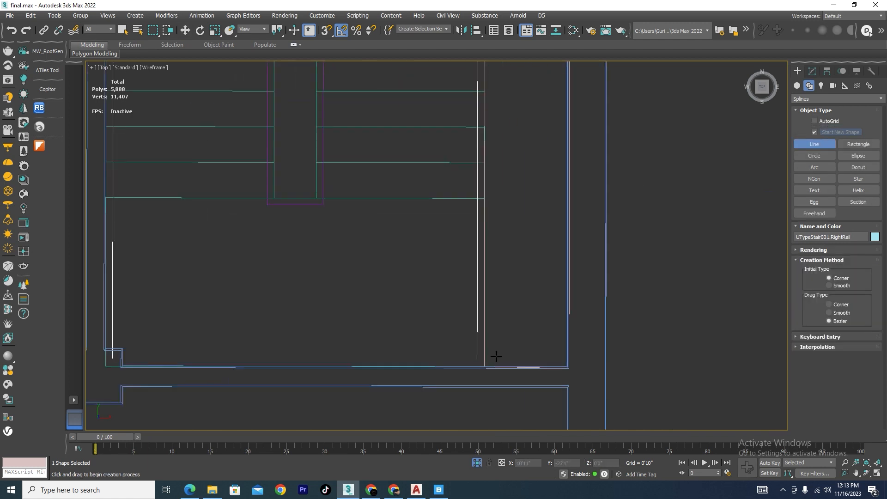
pyautogui.press('s')
pyautogui.click(484, 367)
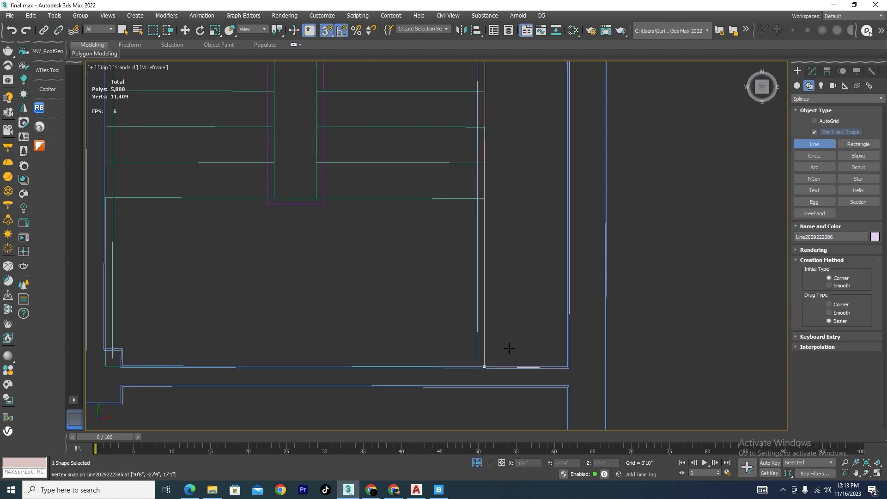
pyautogui.scroll(-6, 508, 351)
pyautogui.scroll(8, 509, 170)
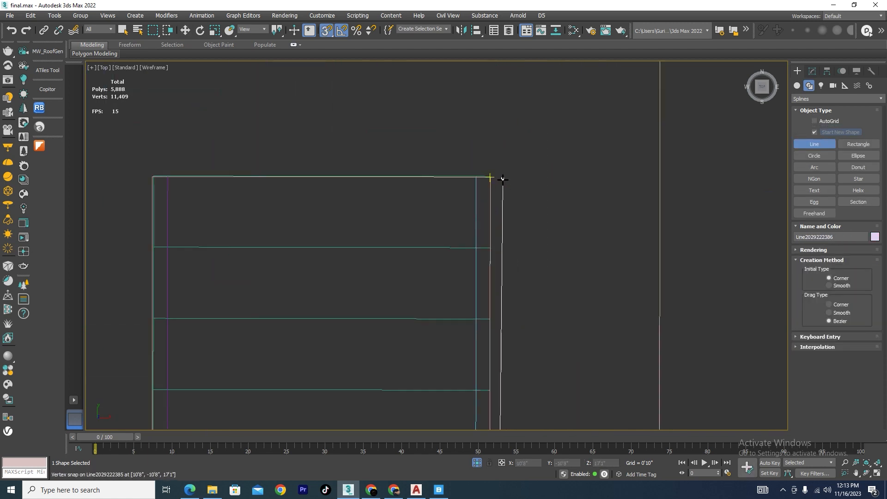
pyautogui.click(478, 174)
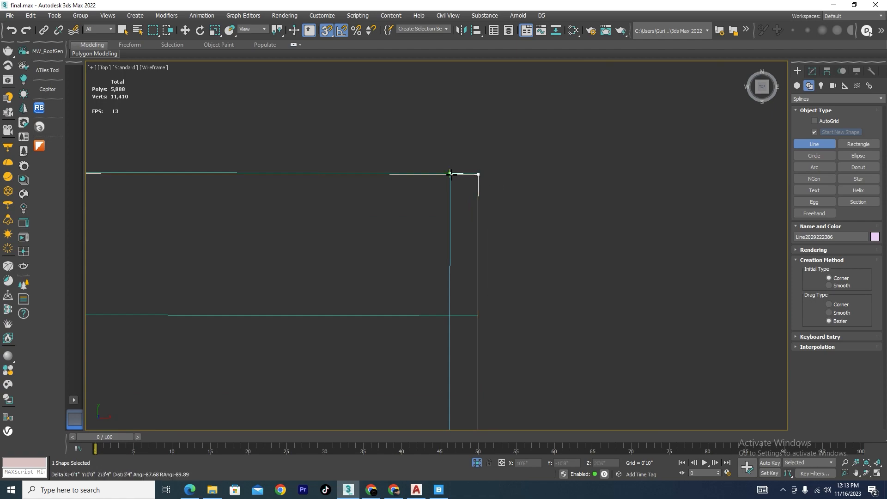
pyautogui.click(450, 174)
pyautogui.rightClick(466, 243)
pyautogui.rightClick(483, 250)
pyautogui.rightClick(534, 228)
pyautogui.scroll(-6, 507, 188)
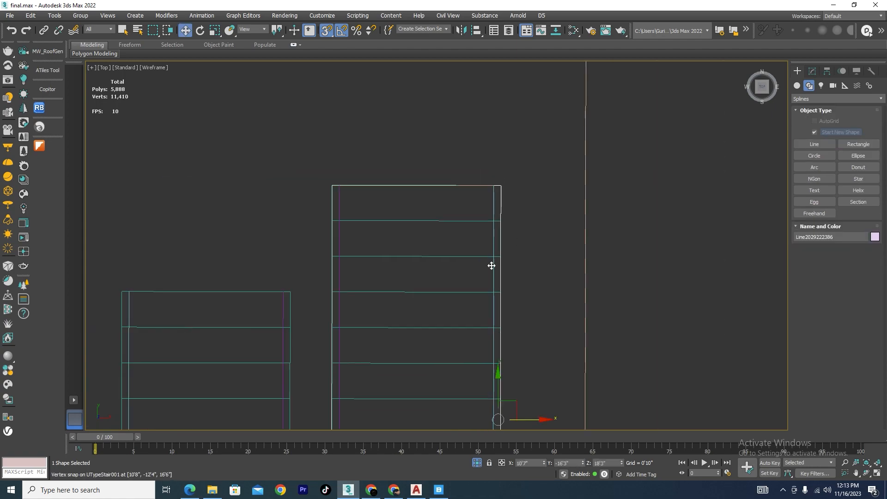
# Raise the new line's vertex at the upper flight's top corner to the height of the rail path's end
pyautogui.keyDown('alt'); pyautogui.moveTo(491, 265); pyautogui.dragTo(354, 227, button='middle'); pyautogui.keyUp('alt')
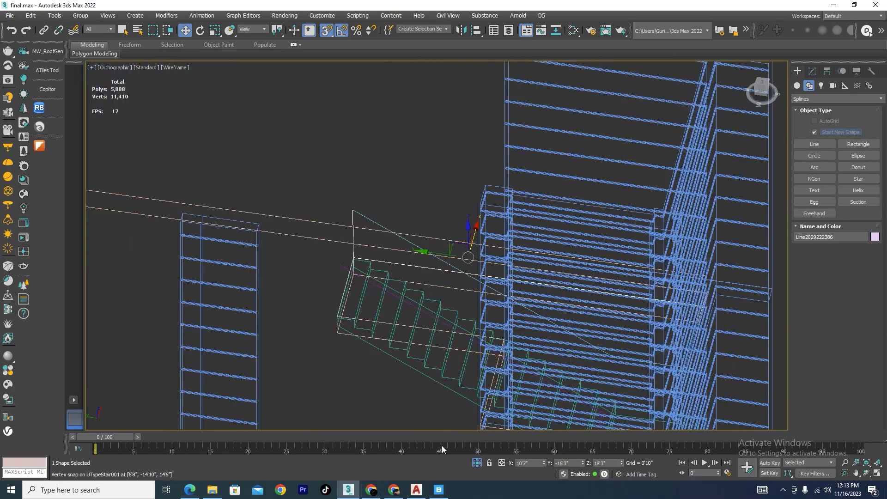
pyautogui.click(811, 71)
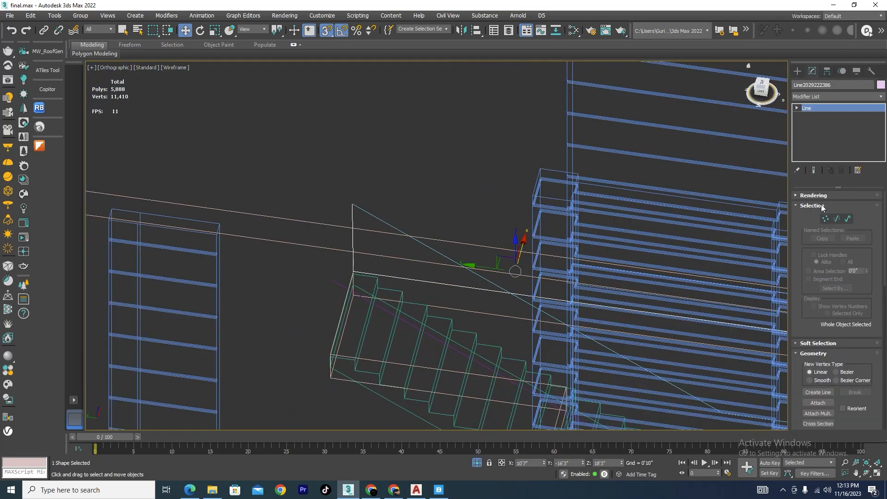
pyautogui.click(826, 218)
pyautogui.keyDown('alt'); pyautogui.moveTo(365, 203); pyautogui.dragTo(465, 241, button='middle'); pyautogui.keyUp('alt')
pyautogui.scroll(4, 461, 239)
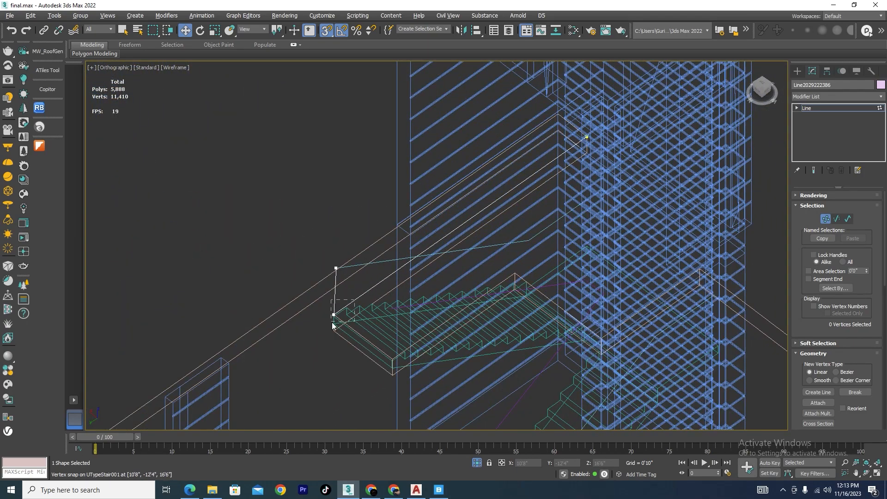
pyautogui.moveTo(332, 325); pyautogui.dragTo(336, 268)
pyautogui.scroll(9, 341, 266)
pyautogui.scroll(-9, 345, 249)
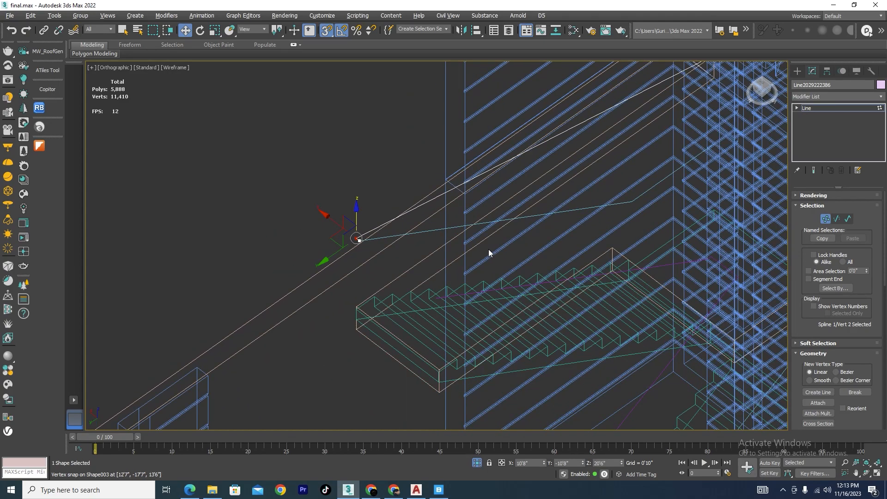
pyautogui.keyDown('alt'); pyautogui.moveTo(489, 249); pyautogui.dragTo(495, 254, button='middle'); pyautogui.keyUp('alt')
pyautogui.press('F3')
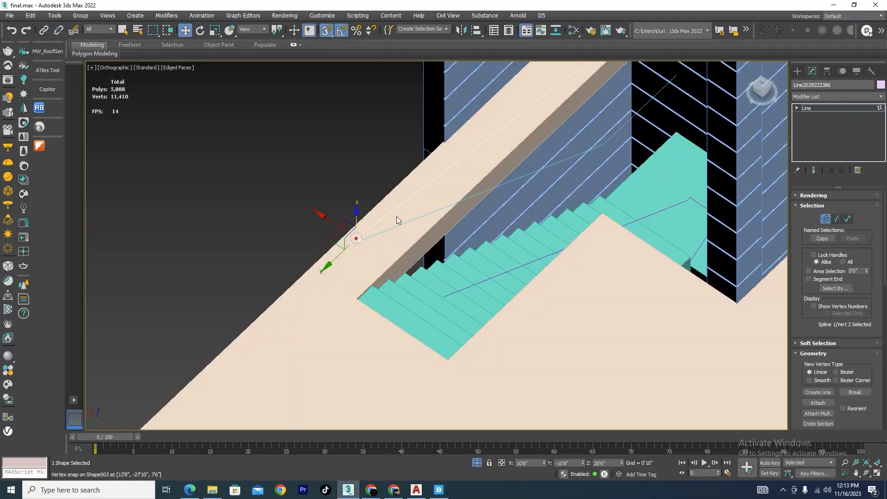
pyautogui.keyDown('alt'); pyautogui.moveTo(545, 203); pyautogui.dragTo(628, 205, button='middle'); pyautogui.keyUp('alt')
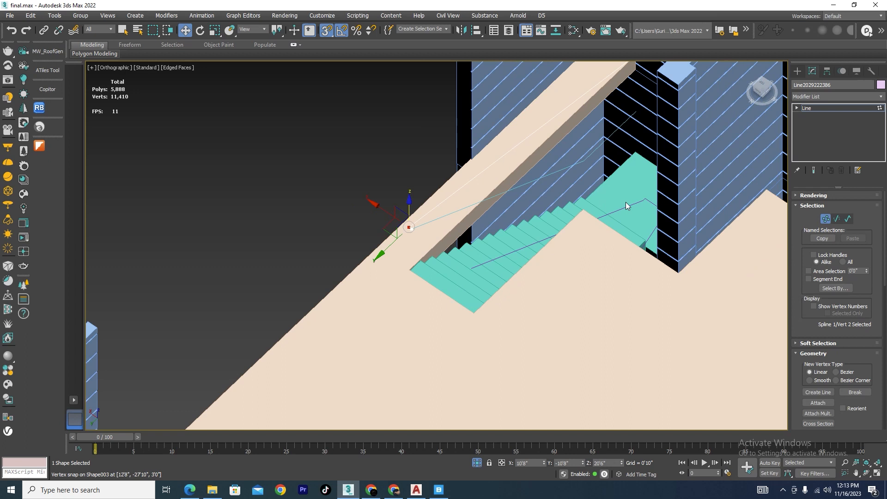
# Attach the stair's right rail path to the new line
pyautogui.click(824, 219)
pyautogui.click(818, 402)
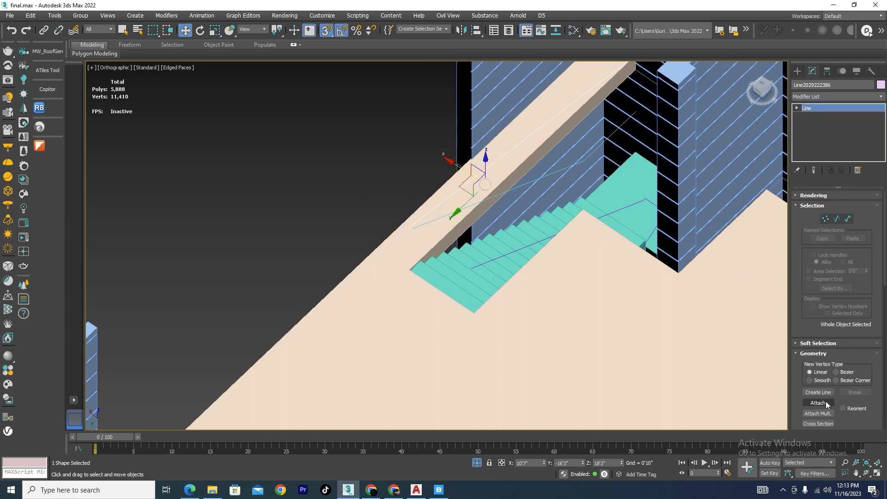
pyautogui.scroll(2, 427, 223)
pyautogui.scroll(1, 428, 223)
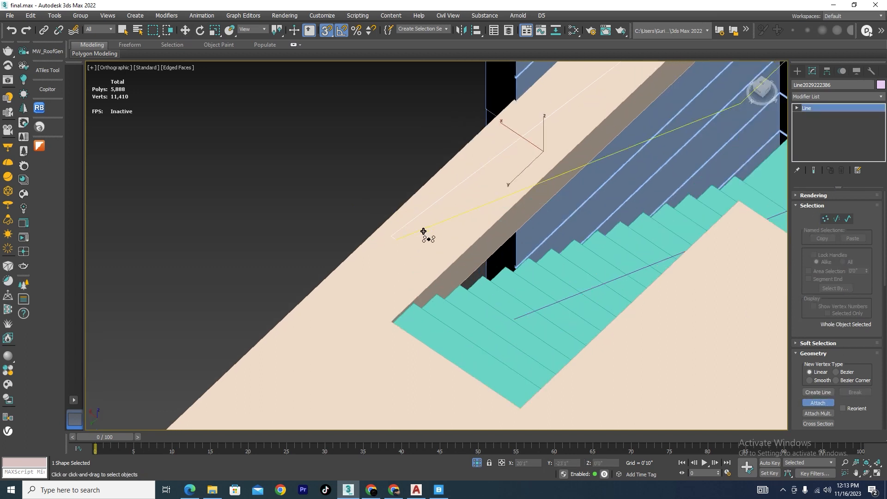
# Select the vertices where the line meets the rail path, weld them, and leave vertex editing
pyautogui.click(826, 219)
pyautogui.press('w')
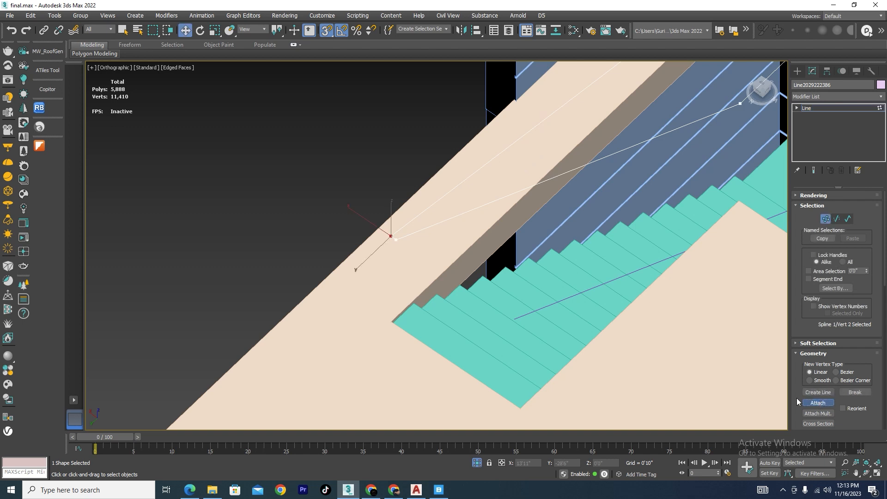
pyautogui.scroll(4, 372, 249)
pyautogui.hotkey('ctrl', 'a')
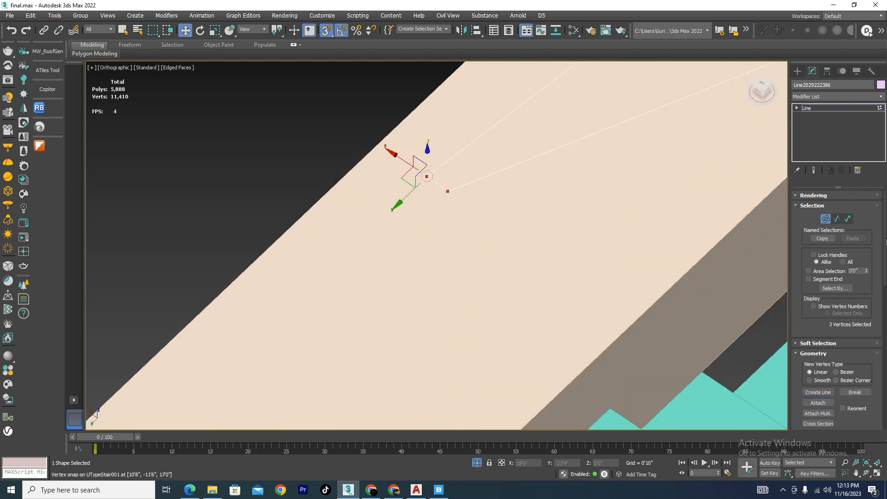
pyautogui.scroll(-4, 884, 267)
pyautogui.click(817, 328)
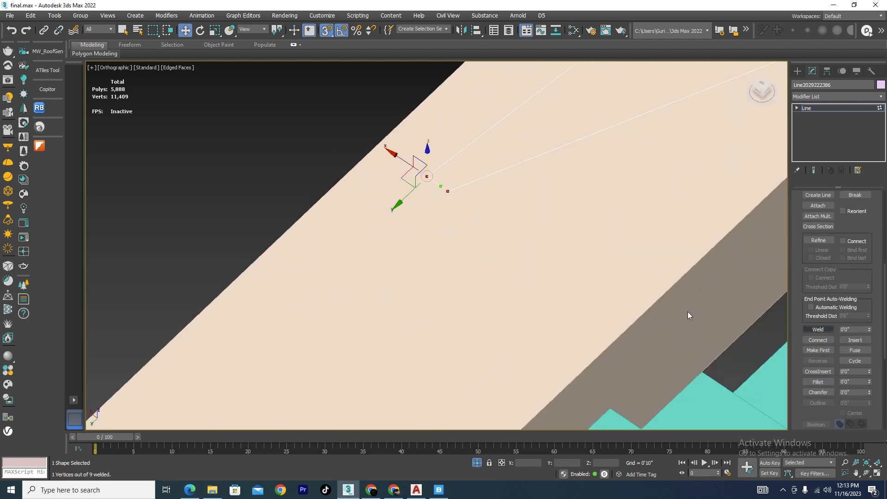
pyautogui.click(795, 109)
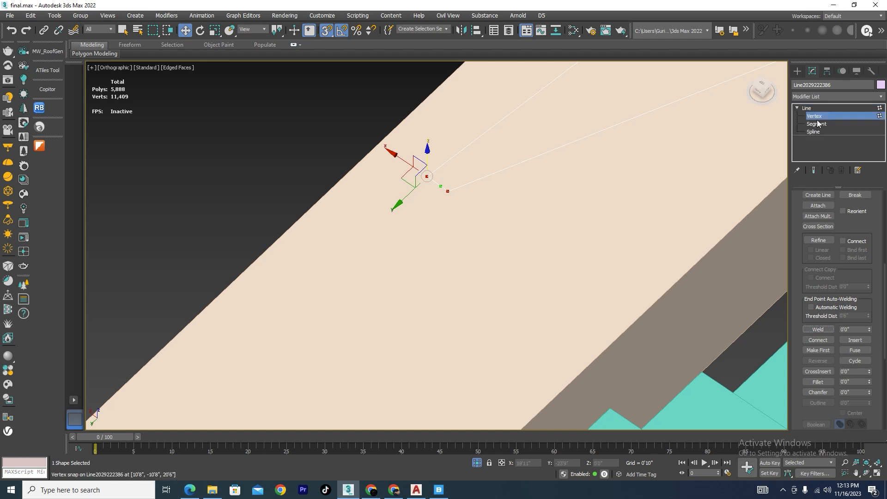
pyautogui.click(805, 107)
# Examine the joined rail path from the slab opening down to the foot of the lower flight
pyautogui.scroll(-5, 433, 201)
pyautogui.scroll(-3, 494, 251)
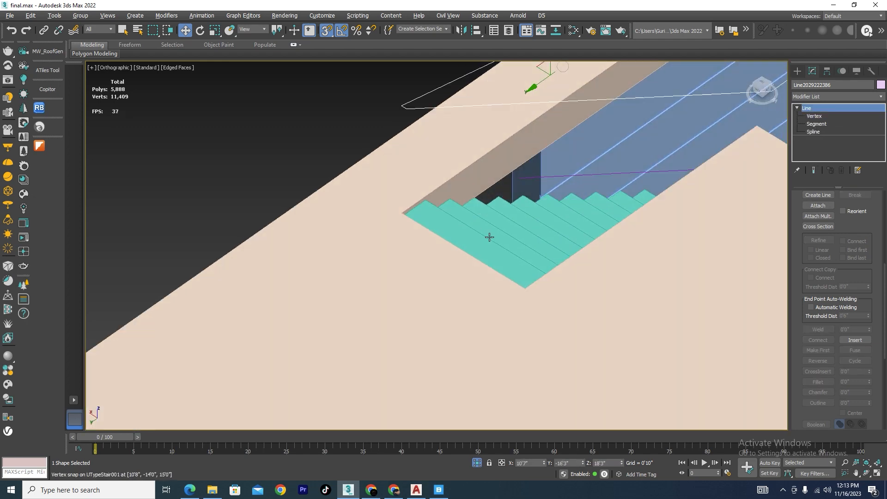
pyautogui.keyDown('alt'); pyautogui.moveTo(489, 236); pyautogui.dragTo(480, 212, button='middle'); pyautogui.keyUp('alt')
pyautogui.scroll(-3, 510, 288)
pyautogui.scroll(5, 510, 288)
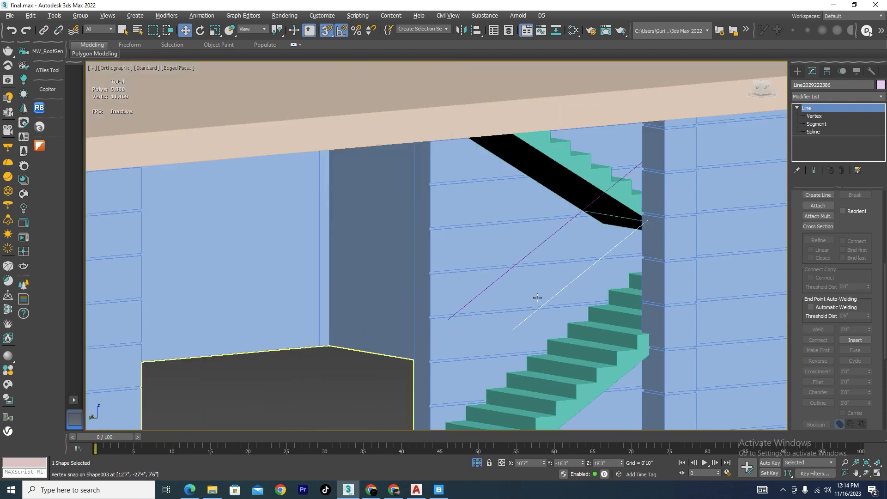
pyautogui.scroll(-2, 537, 297)
pyautogui.keyDown('alt'); pyautogui.moveTo(591, 330); pyautogui.dragTo(557, 332, button='middle'); pyautogui.keyUp('alt')
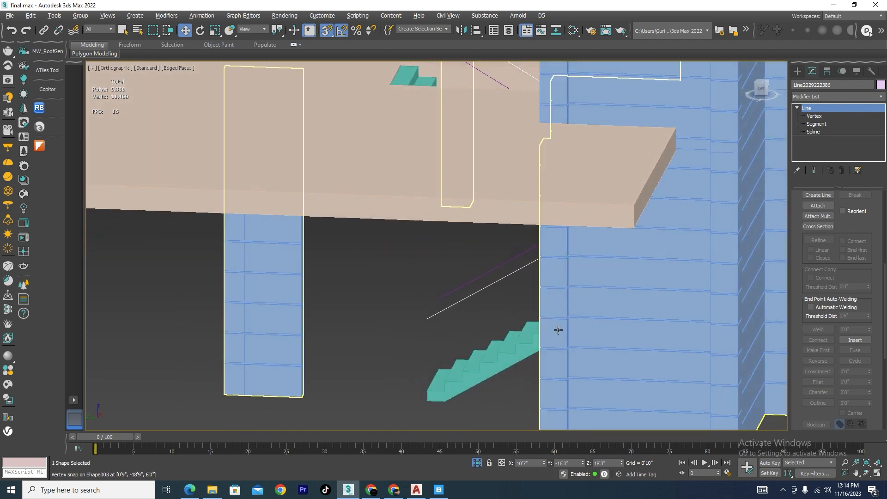
# Refine the rail line by adding a vertex on the lower flight's path where it crosses the column
pyautogui.click(811, 115)
pyautogui.press('F3')
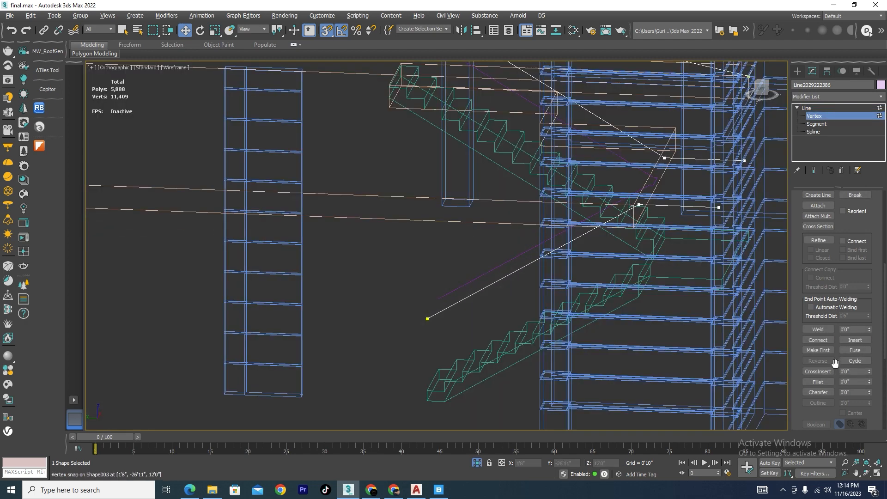
pyautogui.scroll(-4, 830, 360)
pyautogui.scroll(-2, 830, 360)
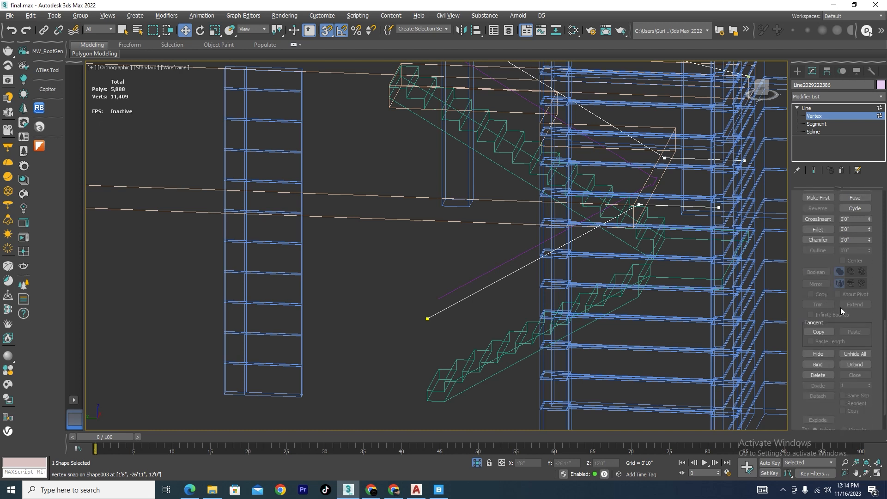
pyautogui.scroll(2, 827, 225)
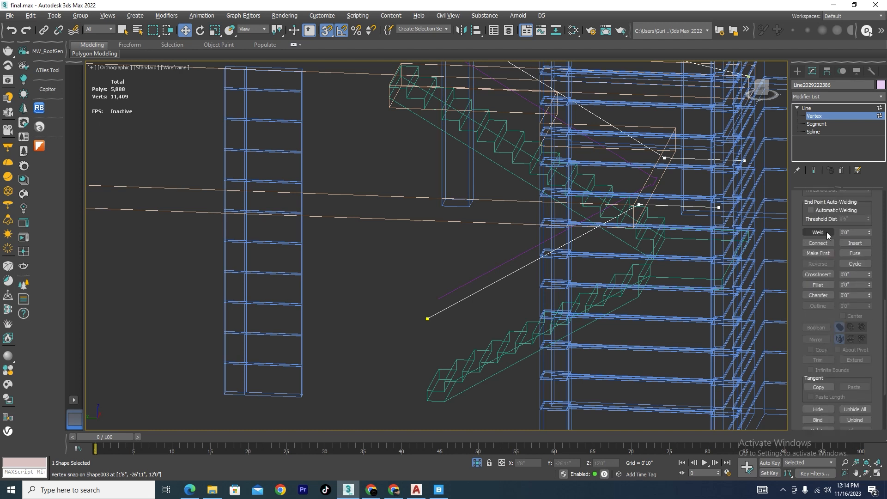
pyautogui.scroll(2, 825, 265)
pyautogui.scroll(-4, 828, 272)
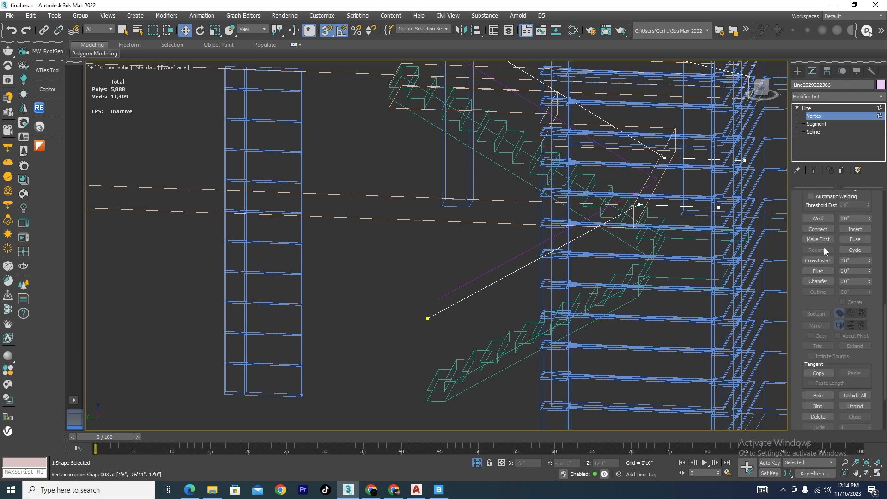
pyautogui.scroll(-2, 835, 341)
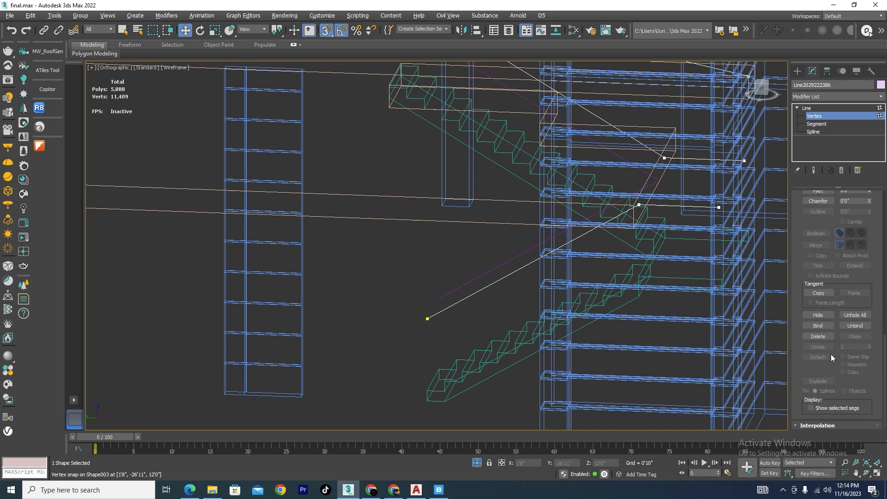
pyautogui.scroll(6, 828, 305)
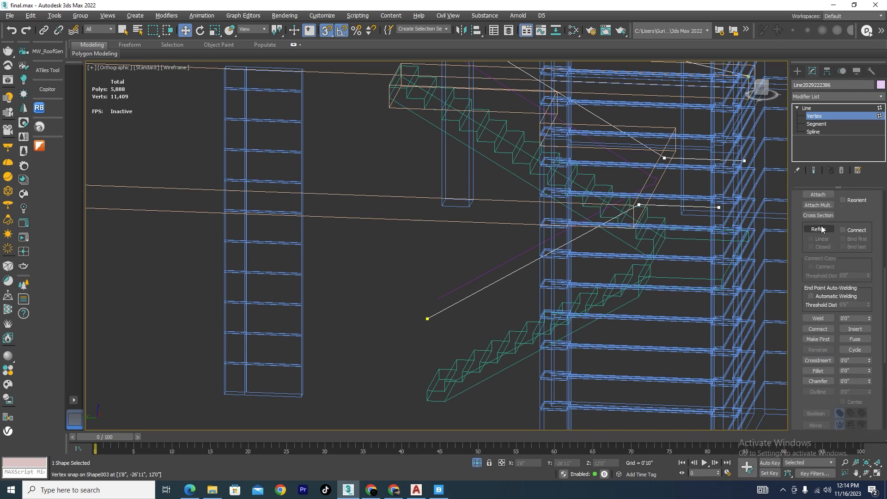
pyautogui.click(820, 229)
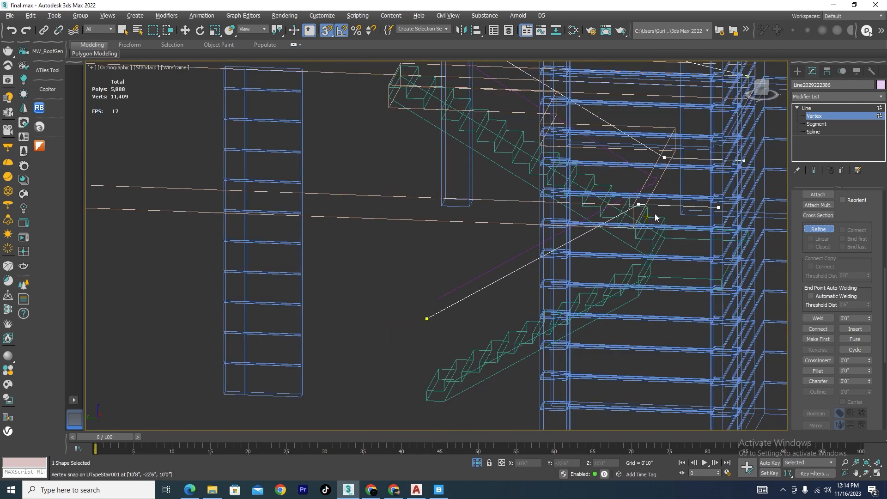
pyautogui.press('F3')
pyautogui.scroll(2, 554, 249)
pyautogui.press('F3')
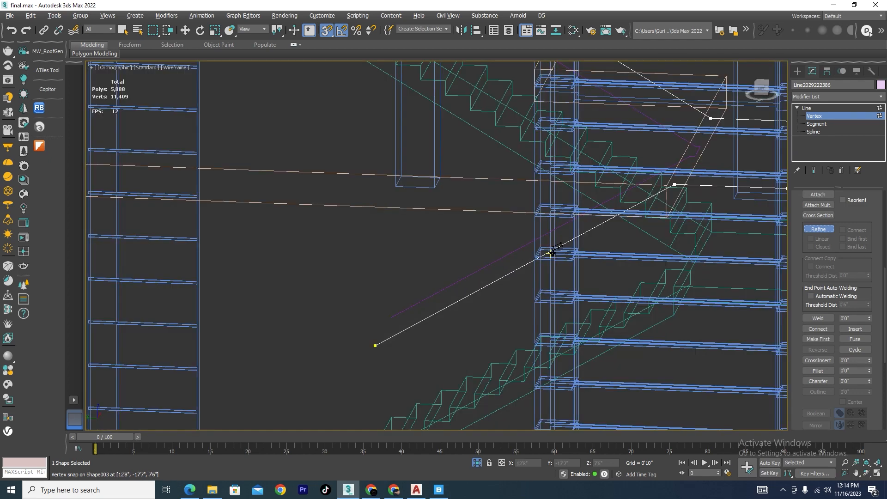
pyautogui.click(550, 252)
# Delete the rail path segments between the new vertex and the landing, and leave segment editing
pyautogui.click(817, 124)
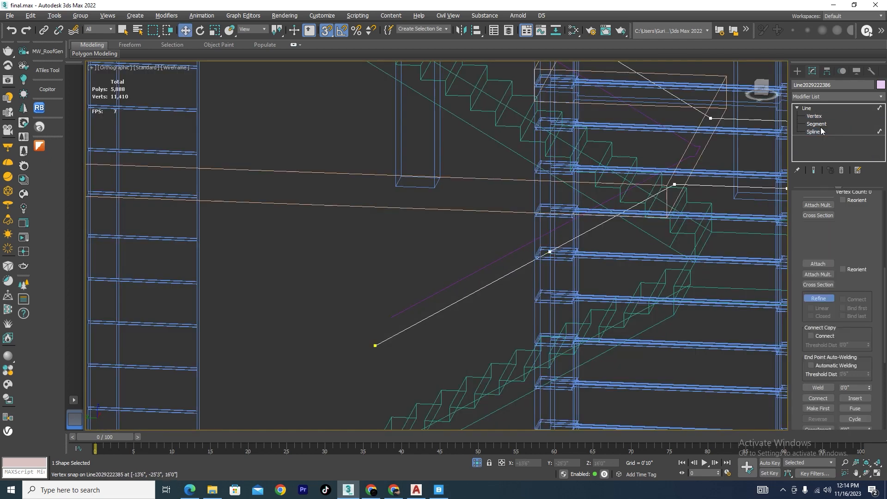
pyautogui.click(619, 211)
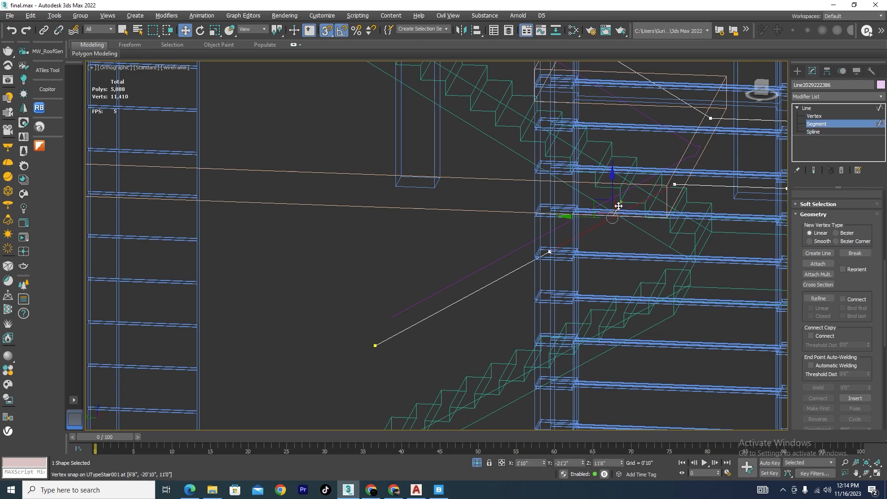
pyautogui.scroll(-3, 651, 202)
pyautogui.keyDown('alt'); pyautogui.moveTo(656, 234); pyautogui.dragTo(732, 203, button='middle'); pyautogui.keyUp('alt')
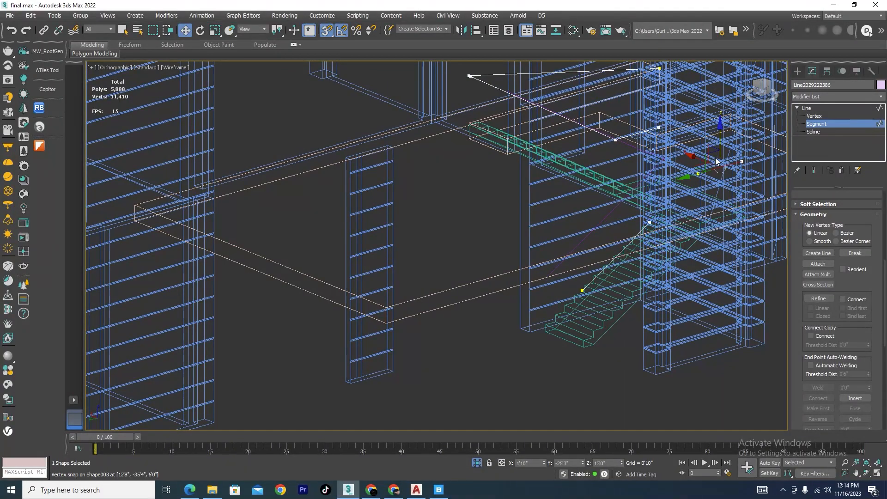
pyautogui.scroll(6, 655, 254)
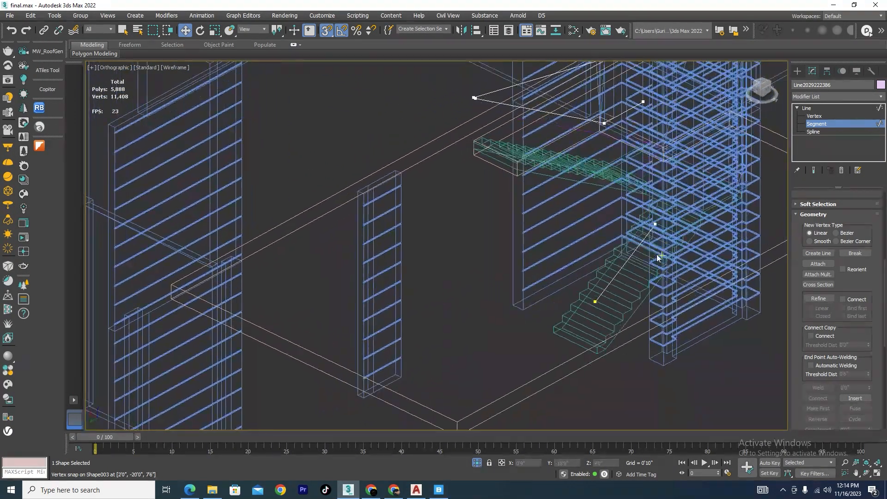
pyautogui.press('F3')
pyautogui.keyDown('alt'); pyautogui.moveTo(652, 301); pyautogui.dragTo(628, 289, button='middle'); pyautogui.keyUp('alt')
pyautogui.click(826, 123)
# Add the second rail path and the U-type stair to the selection and isolate the three objects
pyautogui.scroll(5, 599, 260)
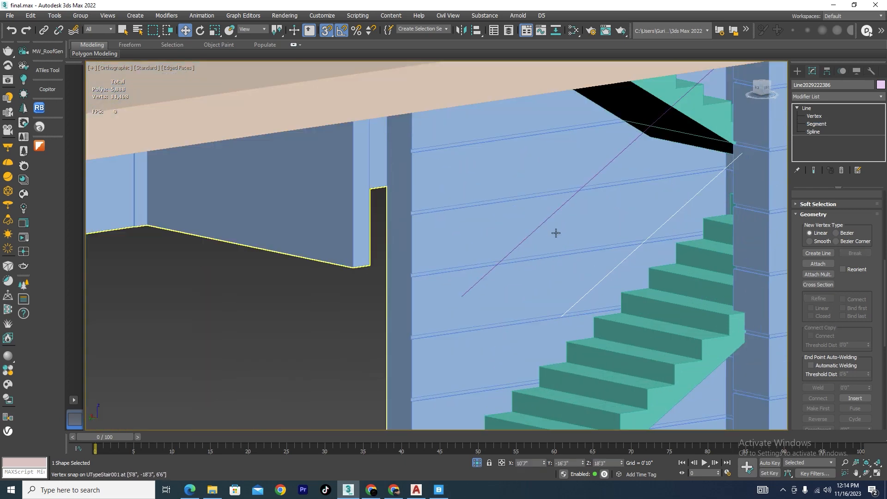
pyautogui.keyDown('ctrl'); pyautogui.click(545, 218); pyautogui.keyUp('ctrl')
pyautogui.scroll(-4, 599, 277)
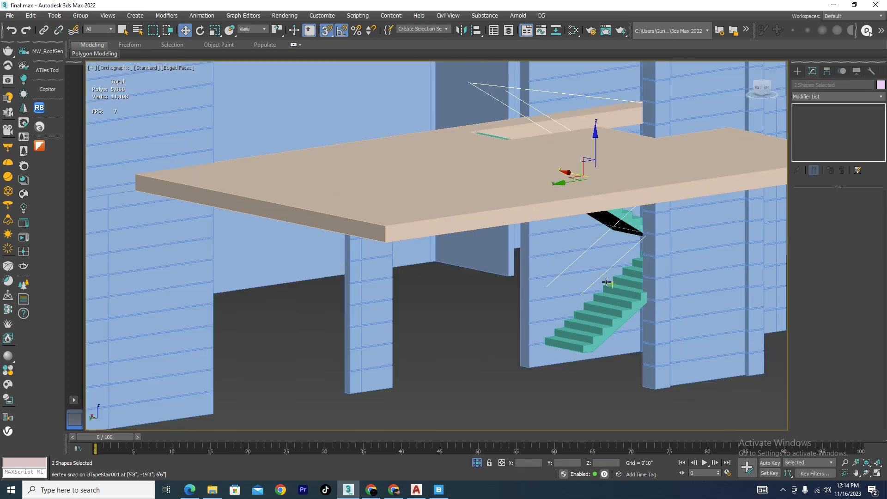
pyautogui.keyDown('alt'); pyautogui.moveTo(600, 277); pyautogui.dragTo(602, 300, button='middle'); pyautogui.keyUp('alt')
pyautogui.keyDown('ctrl'); pyautogui.click(602, 300); pyautogui.keyUp('ctrl')
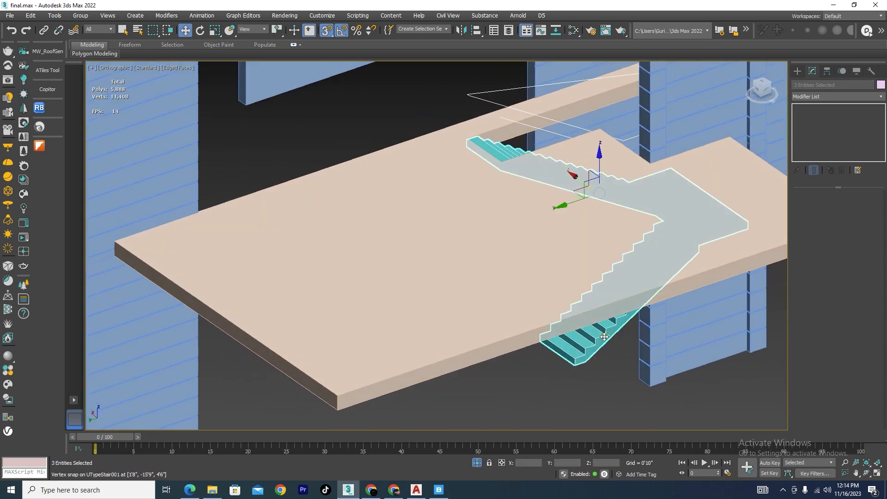
pyautogui.click(477, 463)
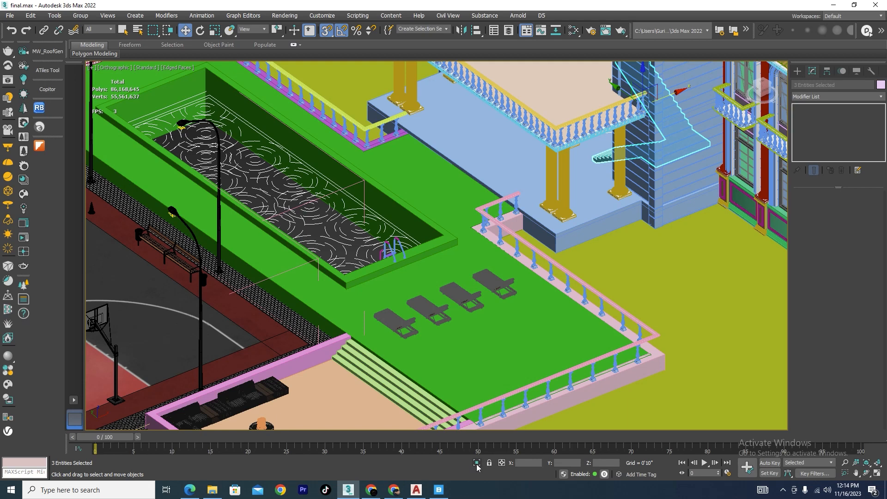
pyautogui.click(476, 462)
# In the Left wireframe view, create a box about 10" wide from the rail path's lower end down to the lowest step
pyautogui.press('l')
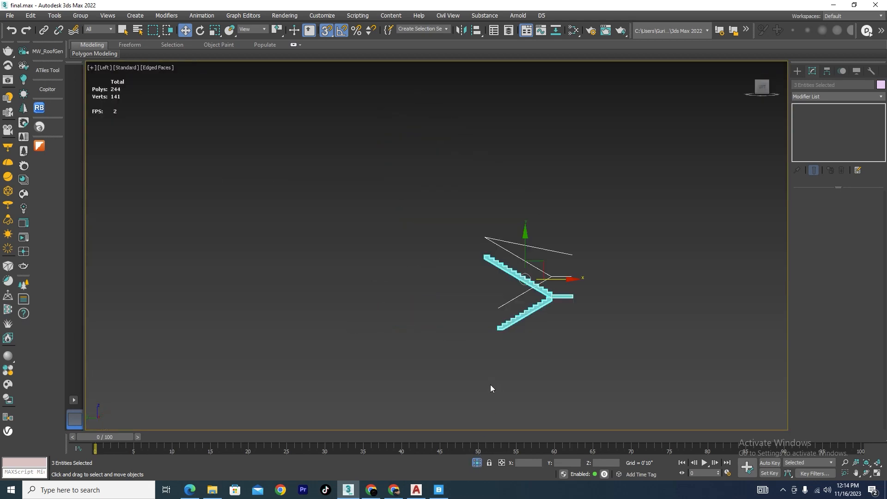
pyautogui.scroll(5, 536, 324)
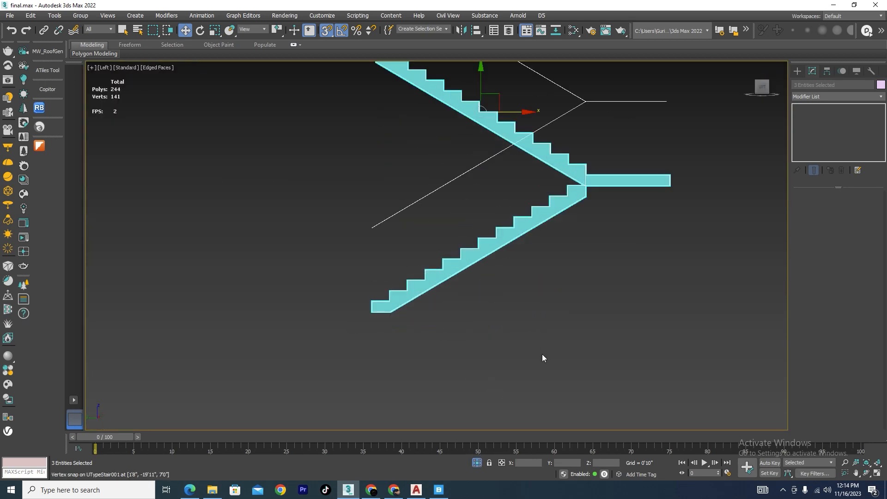
pyautogui.press('F3')
pyautogui.click(375, 263)
pyautogui.scroll(2, 375, 261)
pyautogui.click(795, 73)
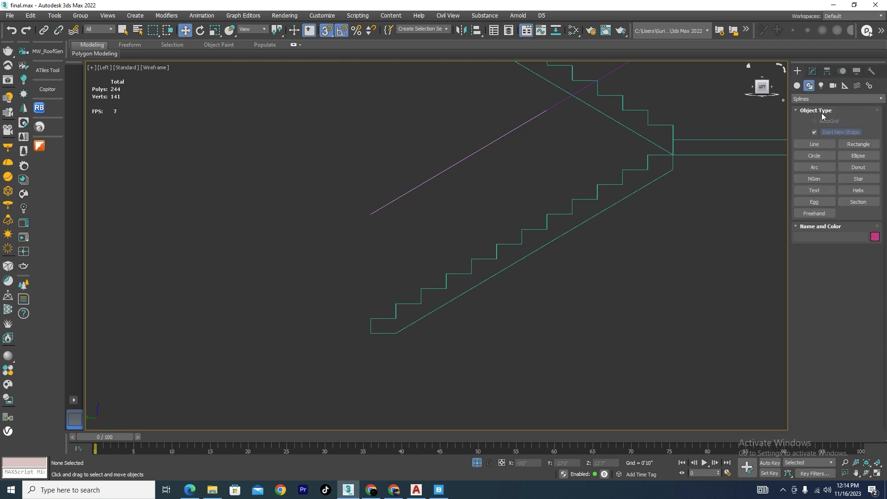
pyautogui.click(798, 87)
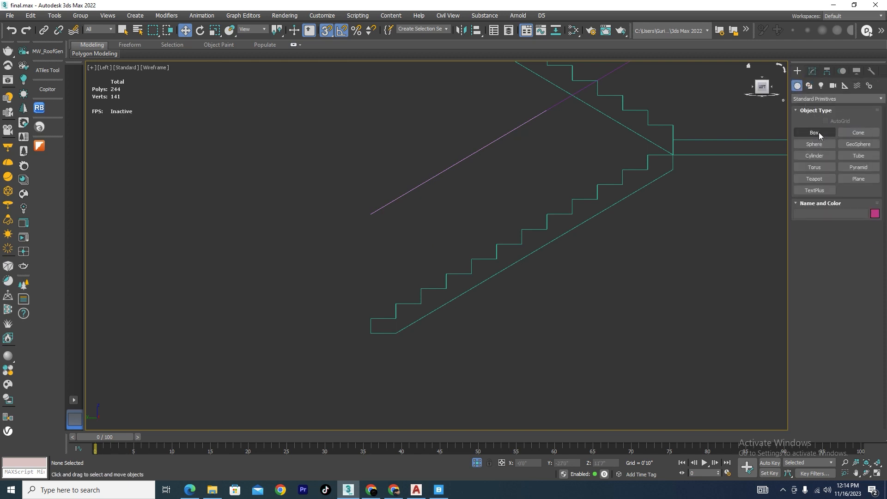
pyautogui.click(813, 132)
pyautogui.scroll(2, 400, 245)
pyautogui.moveTo(373, 199); pyautogui.dragTo(406, 344)
pyautogui.click(406, 344)
pyautogui.rightClick(407, 344)
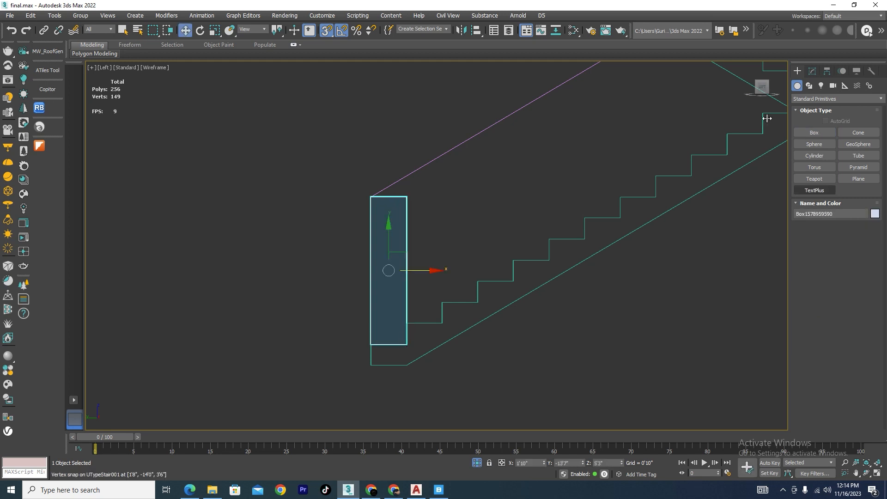
# Set the box's length to 3'0" and move it down towards the top of the lowest step
pyautogui.click(812, 72)
pyautogui.moveTo(865, 208); pyautogui.dragTo(865, 193)
pyautogui.write('3')
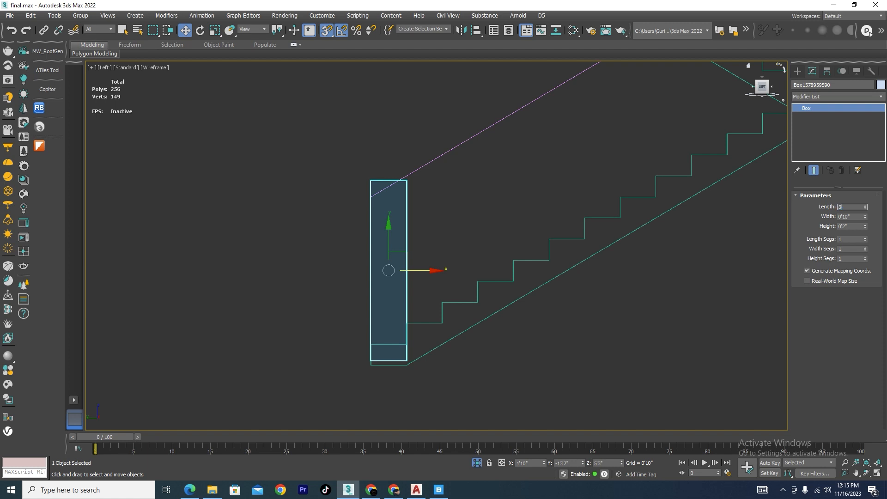
pyautogui.press('Return')
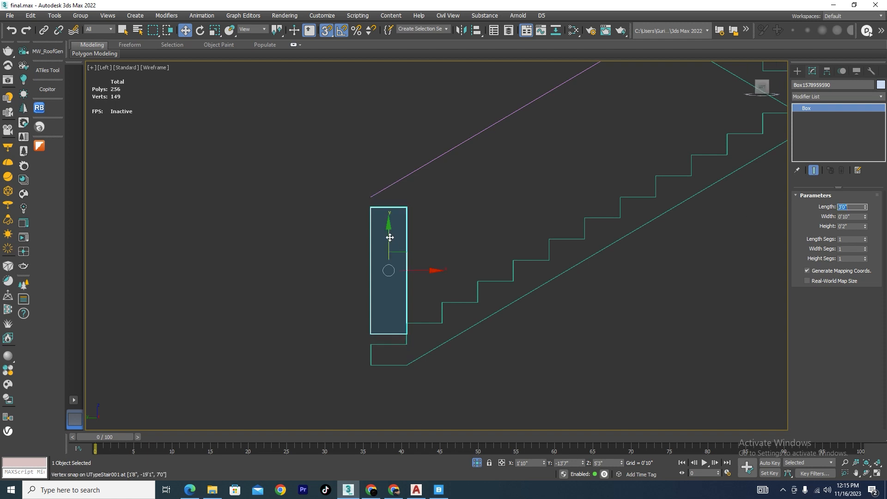
pyautogui.moveTo(390, 238); pyautogui.dragTo(375, 290)
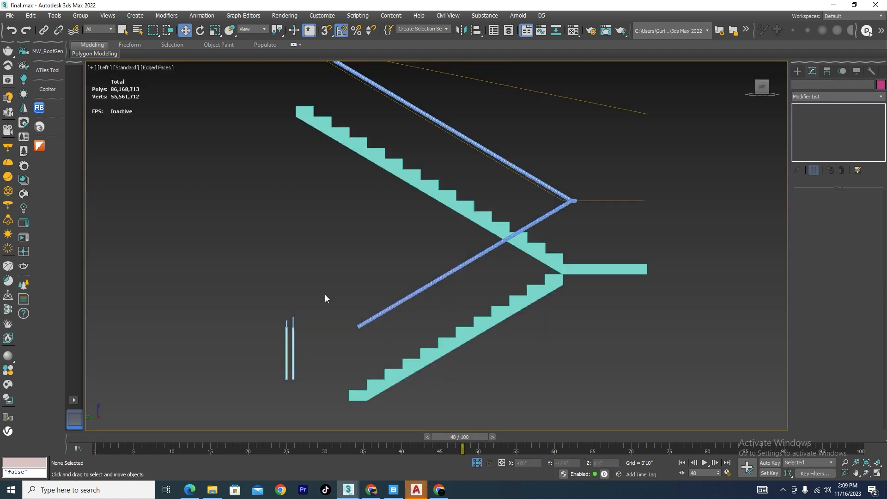
# Select the baluster pair beside the stair's foot and frame it in the Top view in wireframe
pyautogui.scroll(5, 284, 372)
pyautogui.click(312, 339)
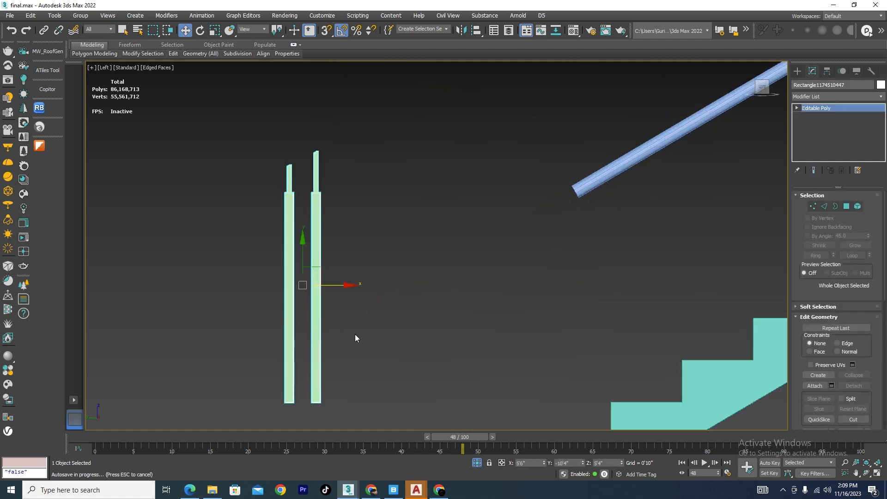
pyautogui.press('Escape')
pyautogui.press('t')
pyautogui.scroll(-5, 498, 263)
pyautogui.press('F3')
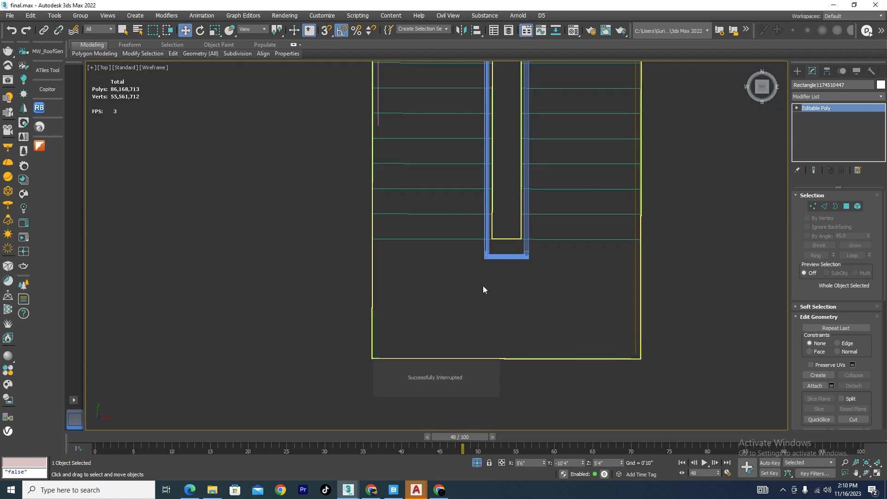
pyautogui.press('z')
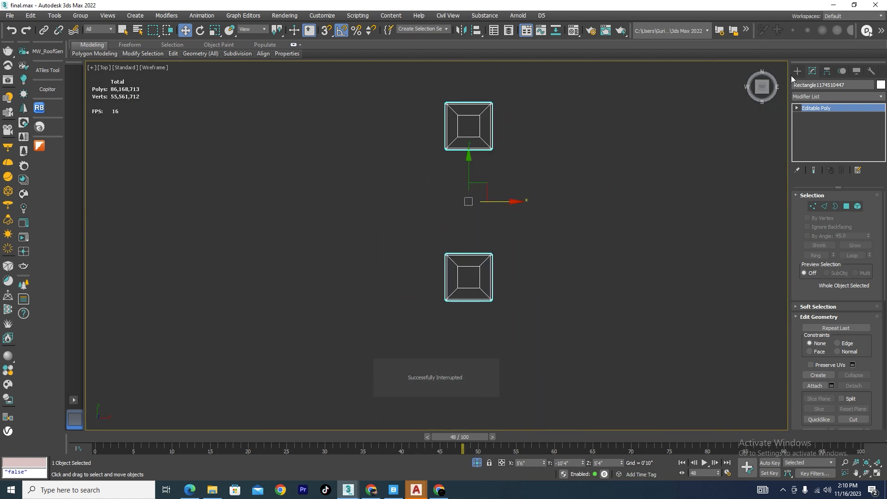
# In the Top view, create a chamfer box about 1" square on the front baluster's outline, snapped to its corner vertices
pyautogui.click(796, 71)
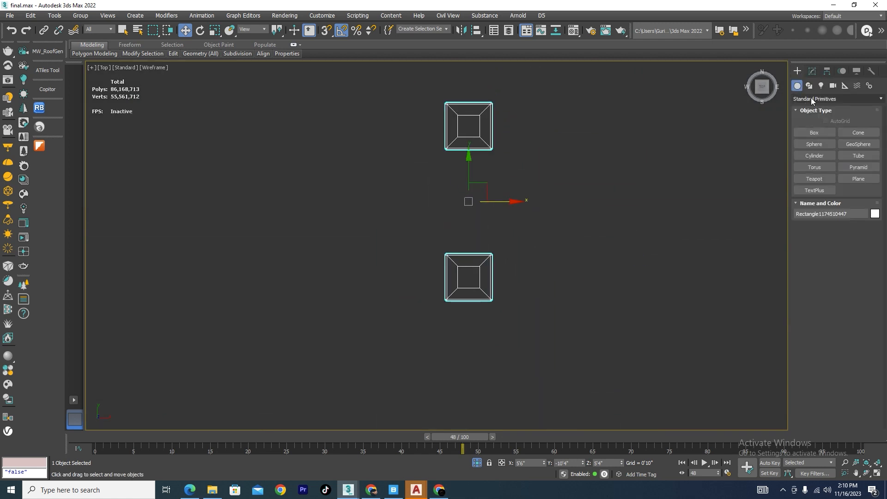
pyautogui.click(812, 99)
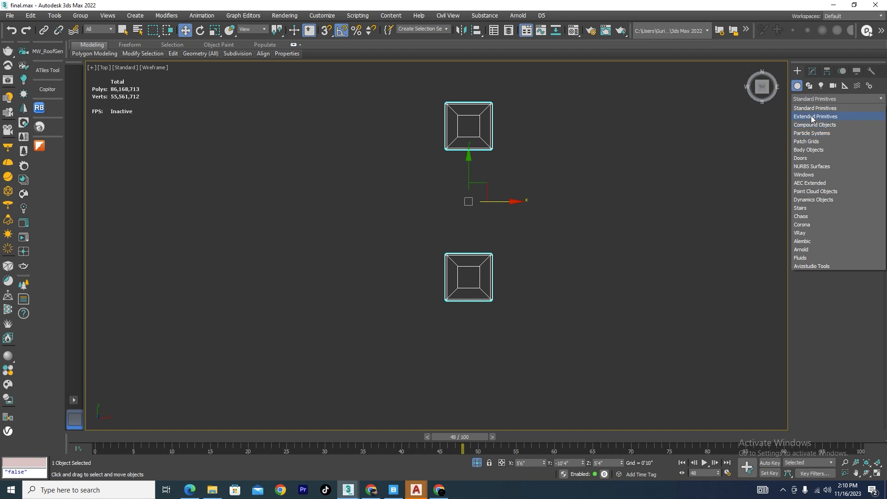
pyautogui.click(812, 118)
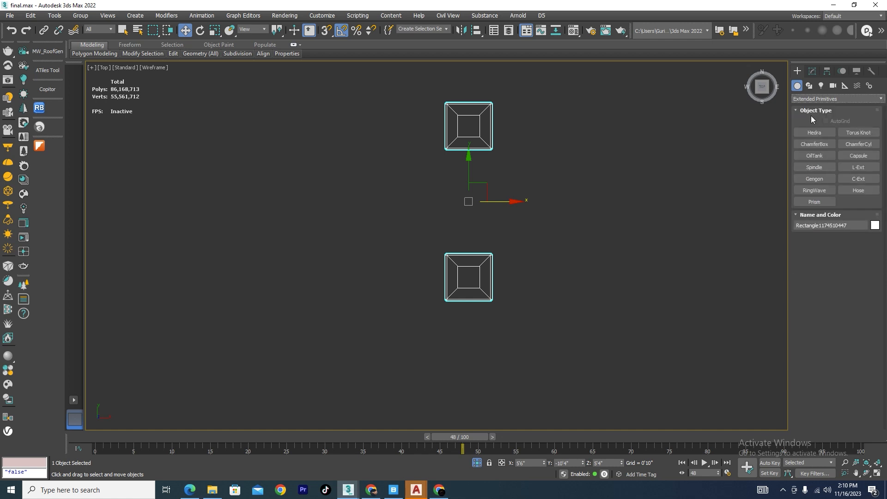
pyautogui.click(819, 147)
pyautogui.scroll(7, 482, 278)
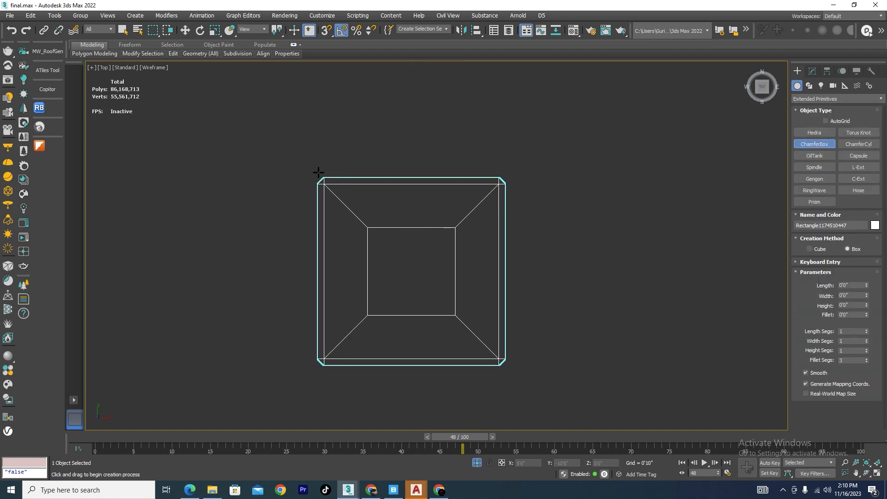
pyautogui.press('s')
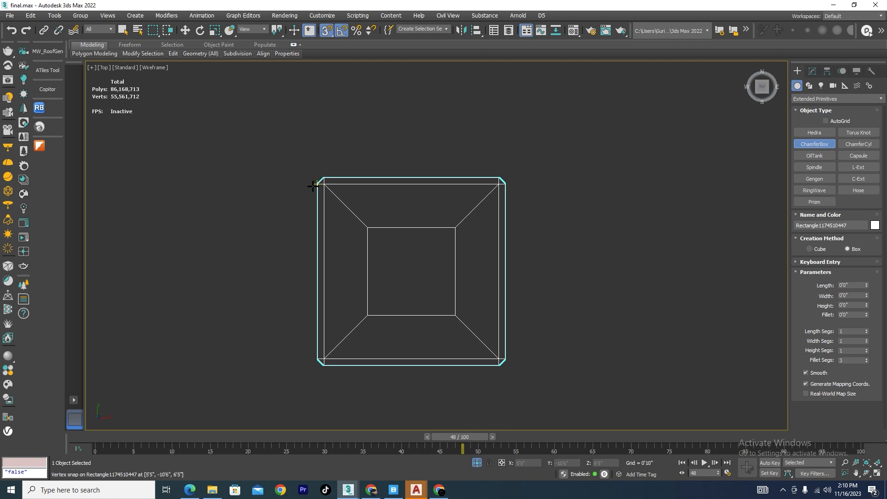
pyautogui.moveTo(316, 183); pyautogui.dragTo(499, 356)
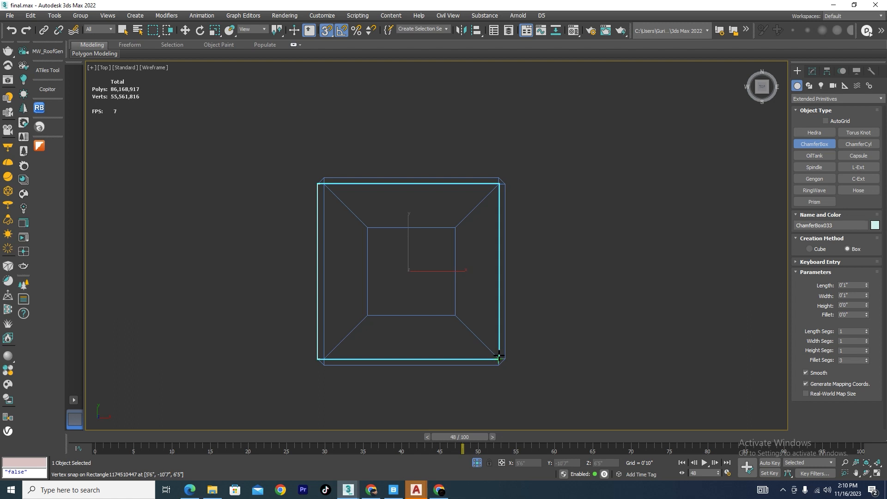
pyautogui.rightClick(500, 352)
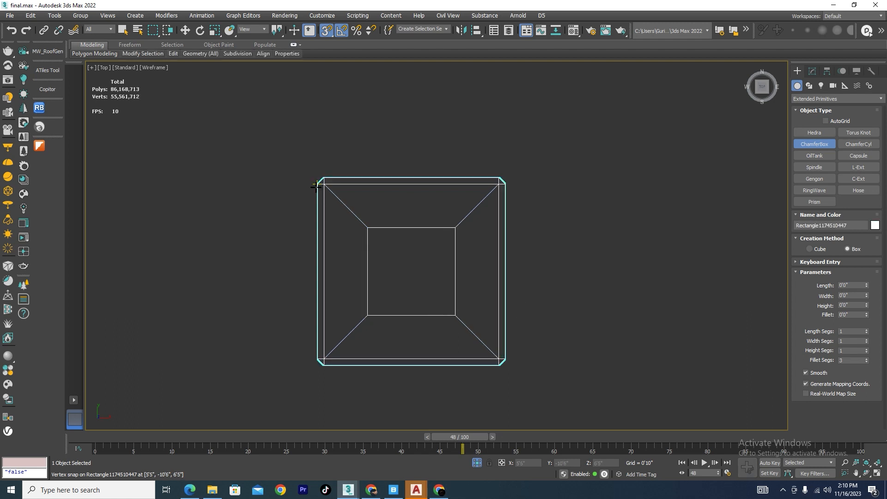
pyautogui.moveTo(315, 186); pyautogui.dragTo(492, 356)
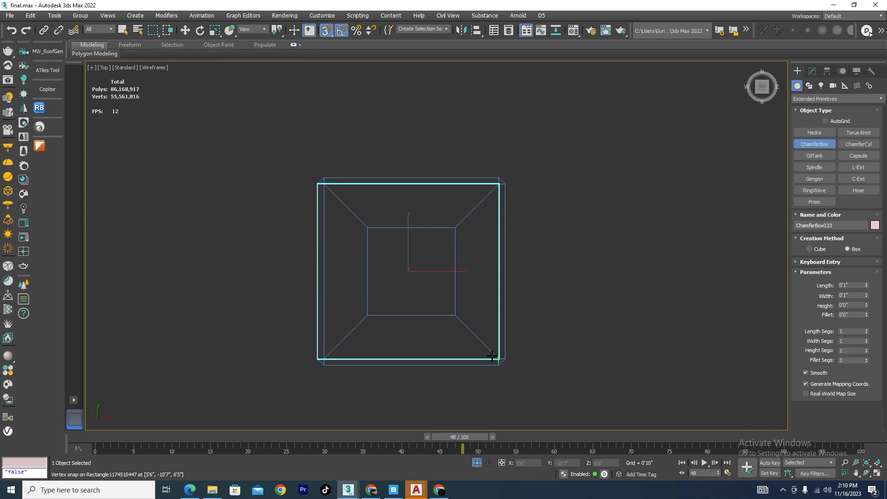
# Move the flat chamfer box straight down from the baluster's shoulder to its base
pyautogui.press('w')
pyautogui.keyDown('alt'); pyautogui.moveTo(439, 261); pyautogui.dragTo(471, 207, button='middle'); pyautogui.keyUp('alt')
pyautogui.scroll(-5, 477, 154)
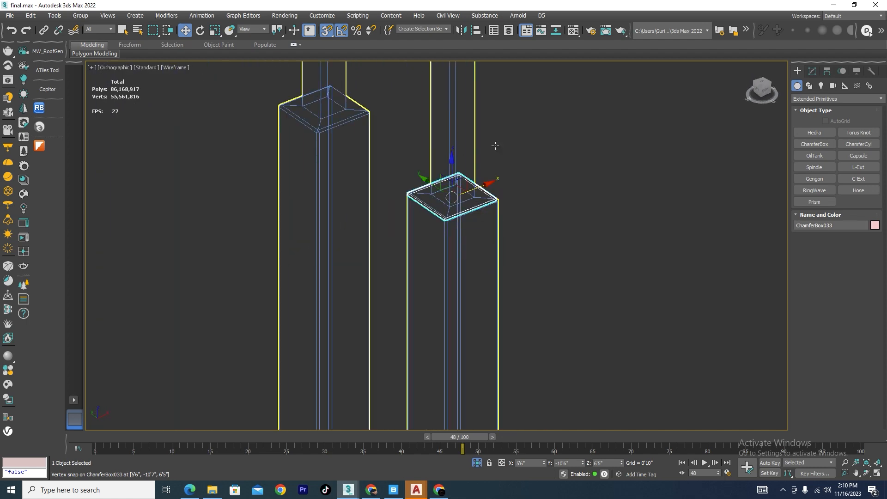
pyautogui.press('F3')
pyautogui.scroll(-4, 494, 145)
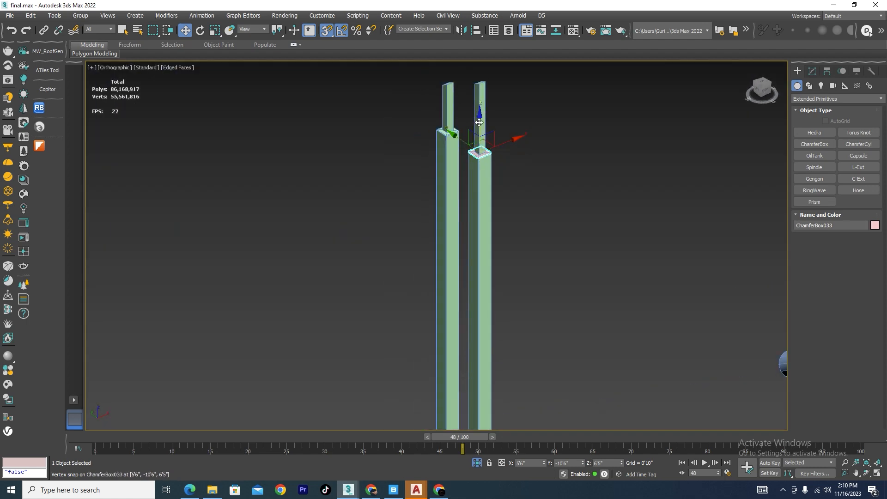
pyautogui.scroll(-3, 480, 121)
pyautogui.moveTo(482, 111)
pyautogui.mouseDown()
pyautogui.moveTo(507, 333)
pyautogui.moveTo(488, 398)
pyautogui.mouseUp()
pyautogui.scroll(3, 492, 401)
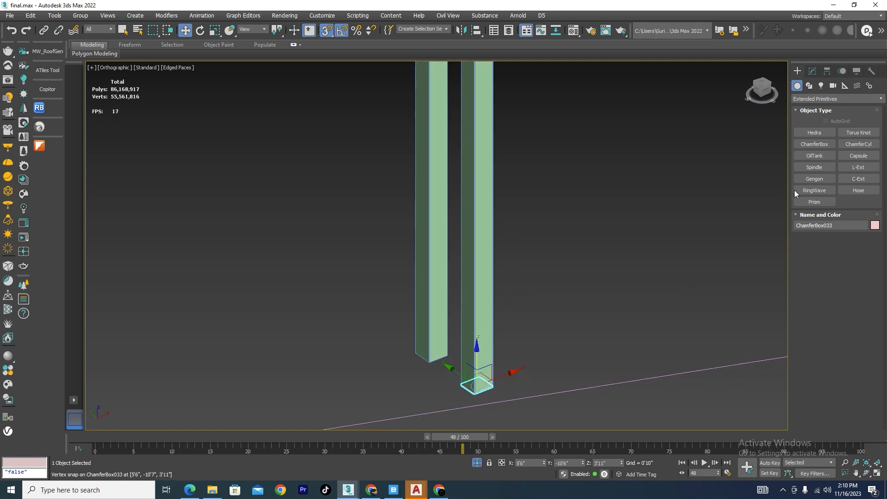
# Set the chamfer box's height to 2'6" and slightly enlarge its section and edge fillet to enclose the baluster's thick lower part
pyautogui.click(812, 71)
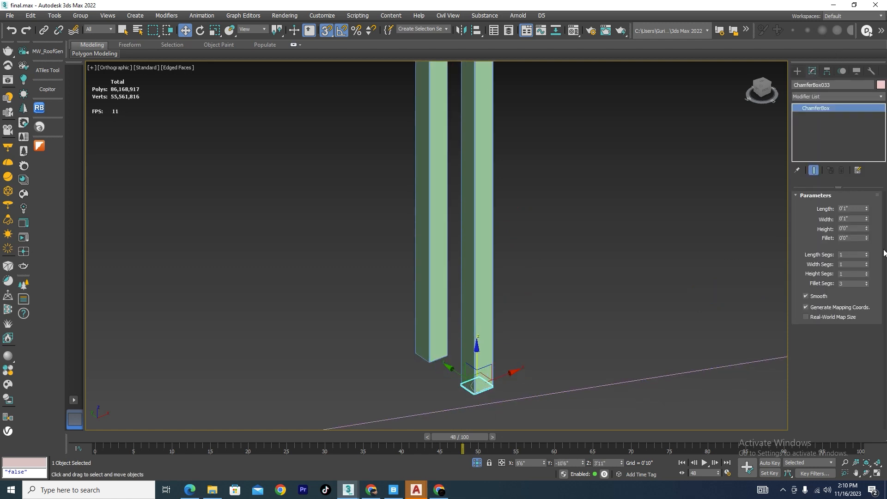
pyautogui.click(852, 228)
pyautogui.write('3')
pyautogui.press('Return')
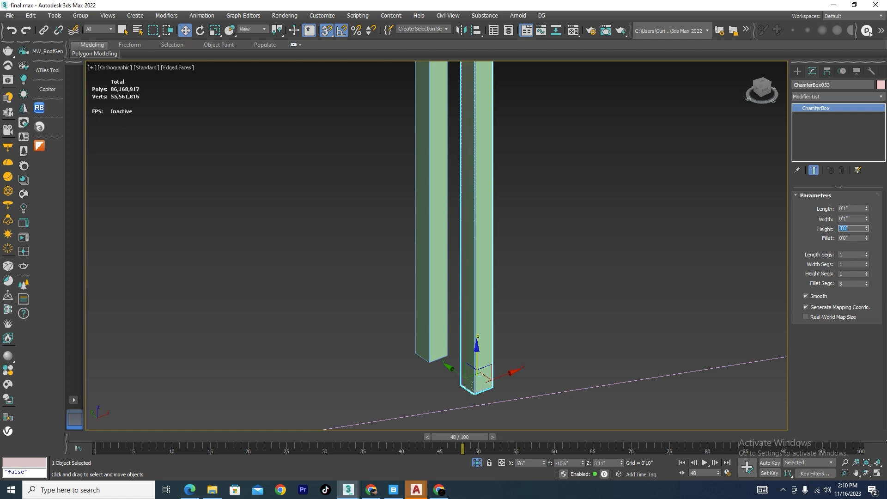
pyautogui.scroll(-4, 584, 291)
pyautogui.scroll(3, 544, 137)
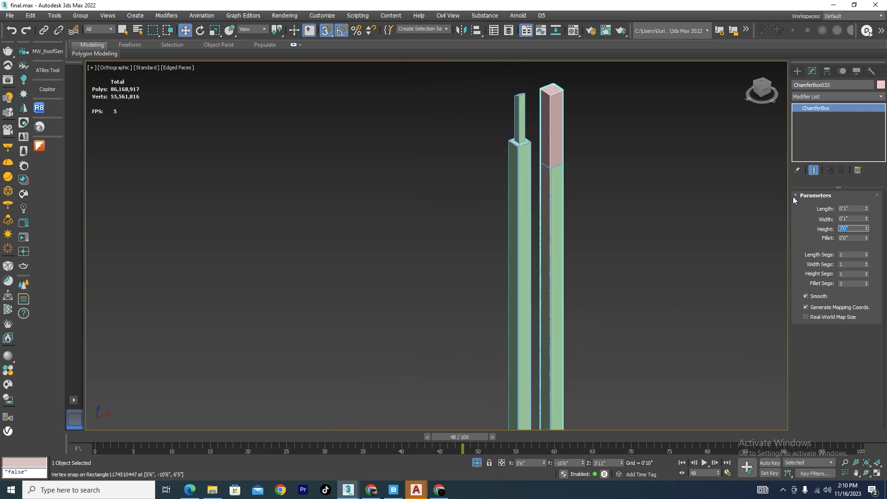
pyautogui.write('2')
pyautogui.press('Return')
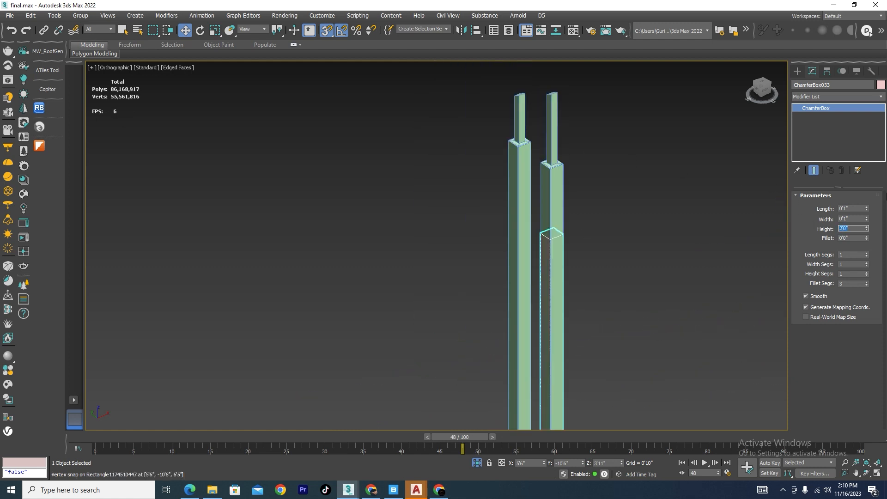
pyautogui.write('2.5')
pyautogui.press('Return')
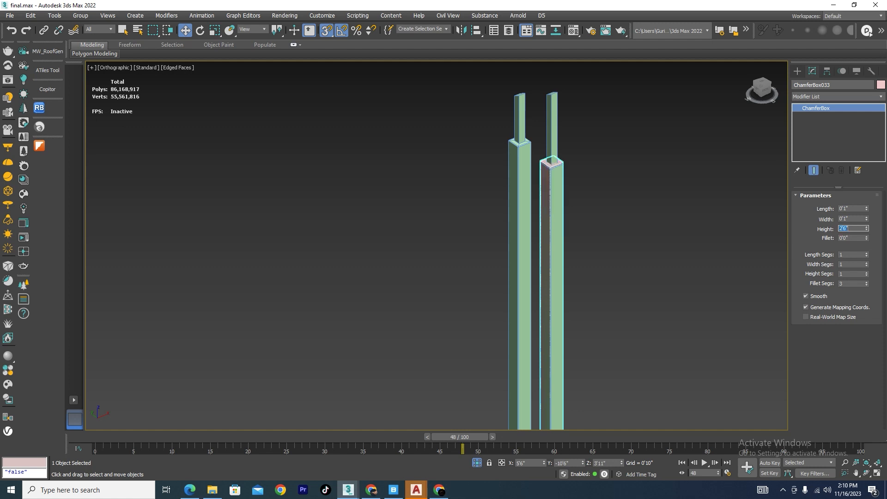
pyautogui.scroll(10, 563, 179)
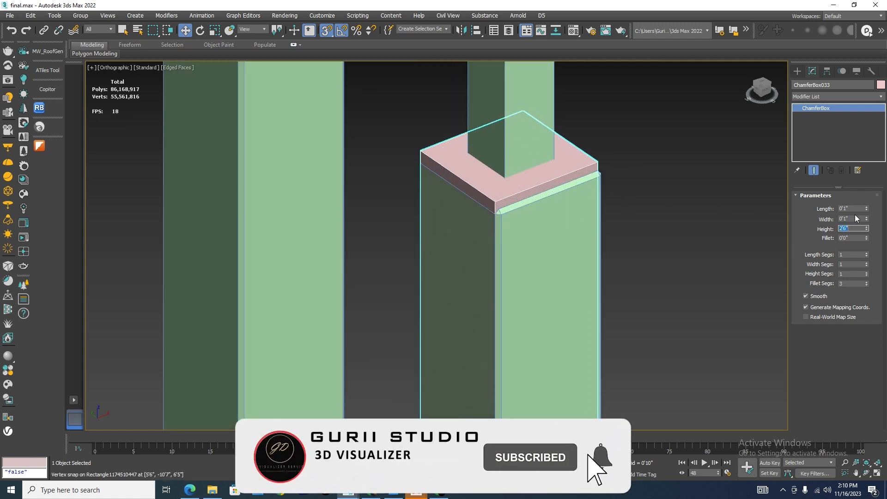
pyautogui.moveTo(865, 212); pyautogui.dragTo(868, 236)
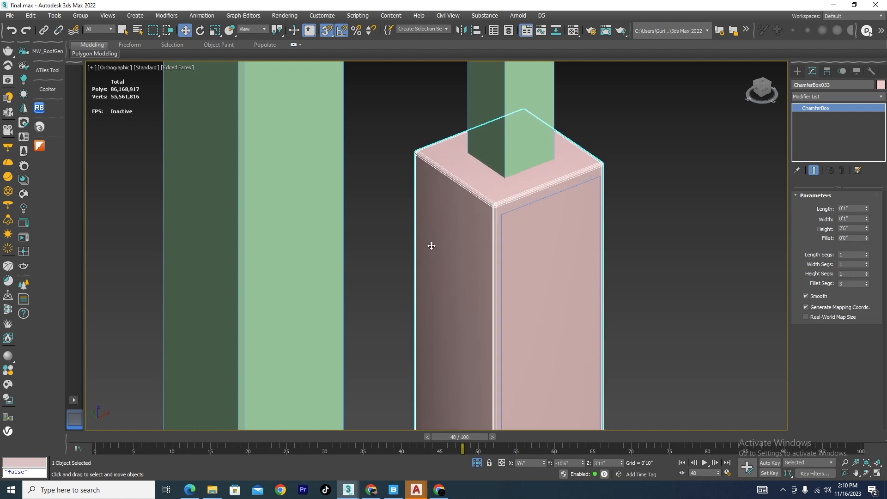
# Convert the chamfer box to an Editable Poly and select its top polygon
pyautogui.scroll(-5, 431, 245)
pyautogui.moveTo(584, 143); pyautogui.dragTo(585, 231, button='middle')
pyautogui.scroll(5, 523, 344)
pyautogui.rightClick(528, 308)
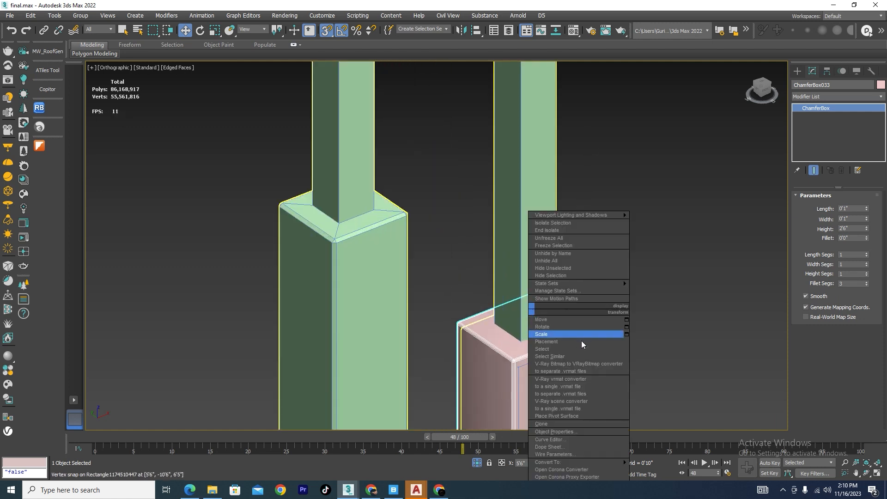
pyautogui.moveTo(564, 462)
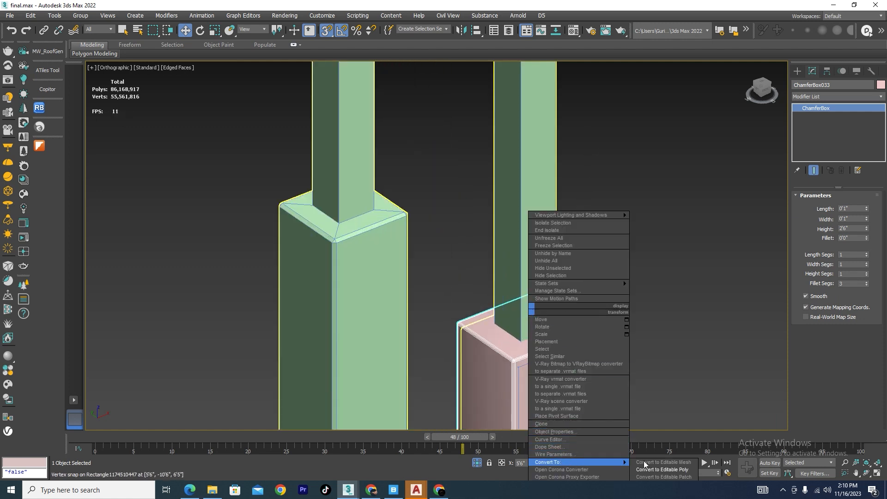
pyautogui.click(655, 468)
pyautogui.click(846, 206)
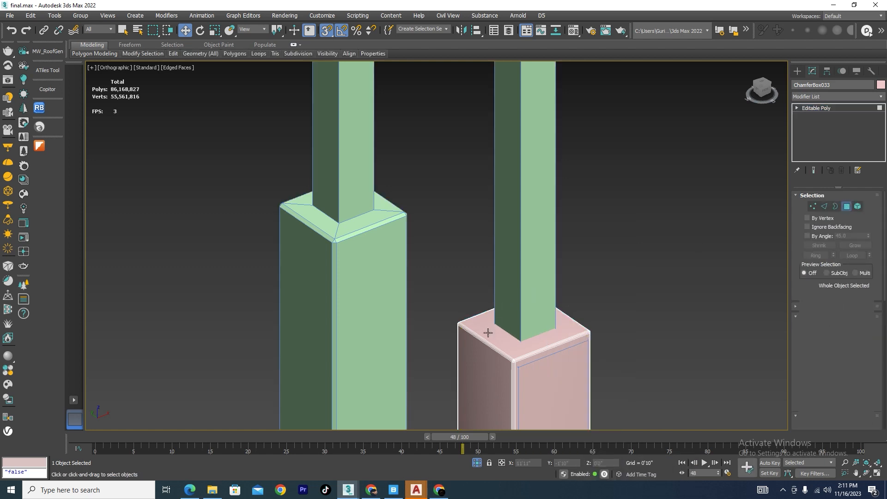
pyautogui.scroll(3, 487, 331)
pyautogui.click(568, 332)
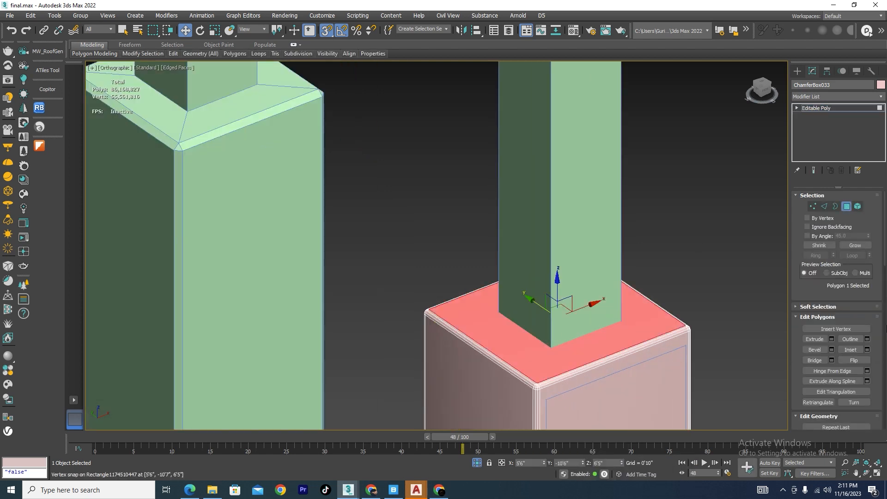
# Try to inset the chamfer box's top polygon by a smaller amount and cancel the inset
pyautogui.click(866, 350)
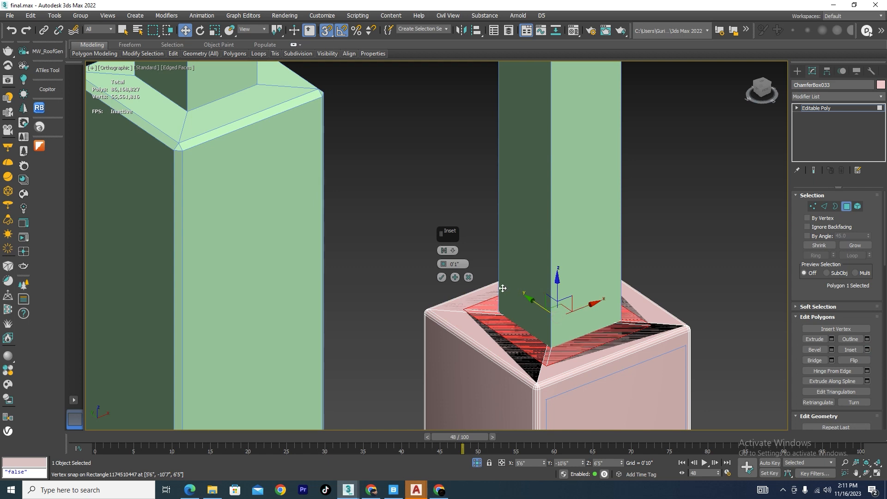
pyautogui.moveTo(443, 263); pyautogui.dragTo(463, 252)
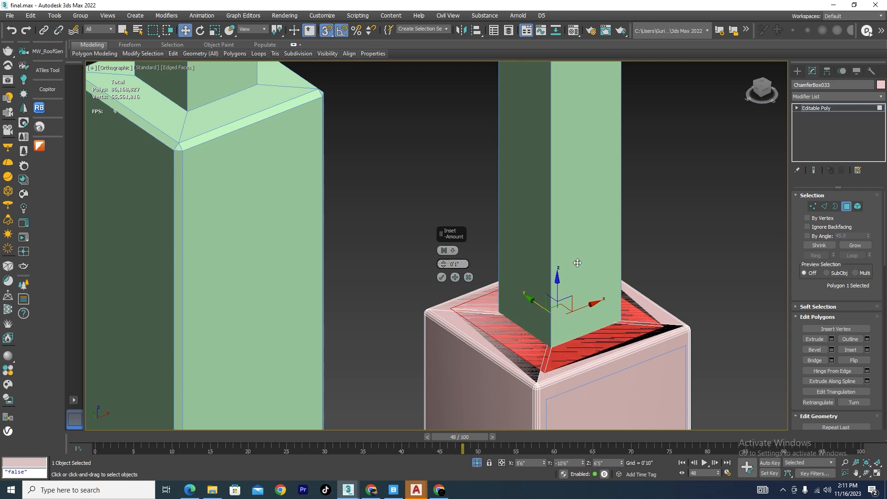
pyautogui.scroll(-3, 600, 248)
pyautogui.click(468, 277)
pyautogui.scroll(-4, 579, 284)
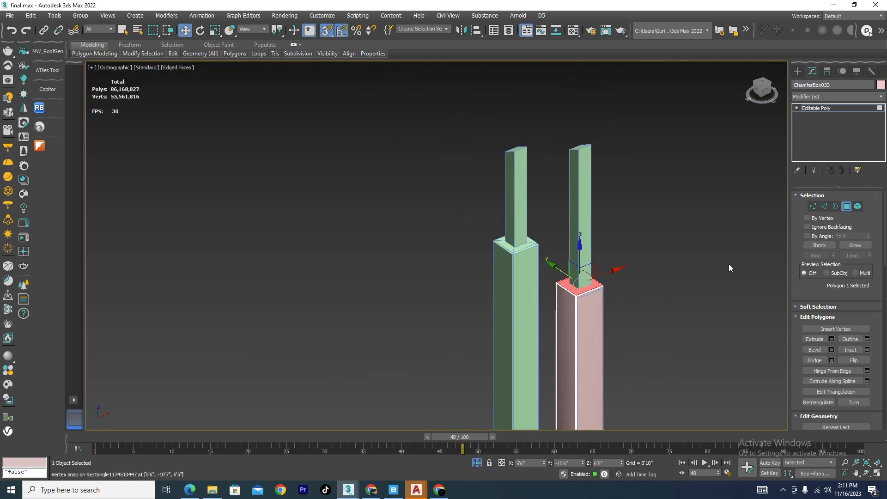
# Leave sub-object editing and undo the conversion so the post is a parametric chamfer box again
pyautogui.click(835, 207)
pyautogui.scroll(-3, 590, 245)
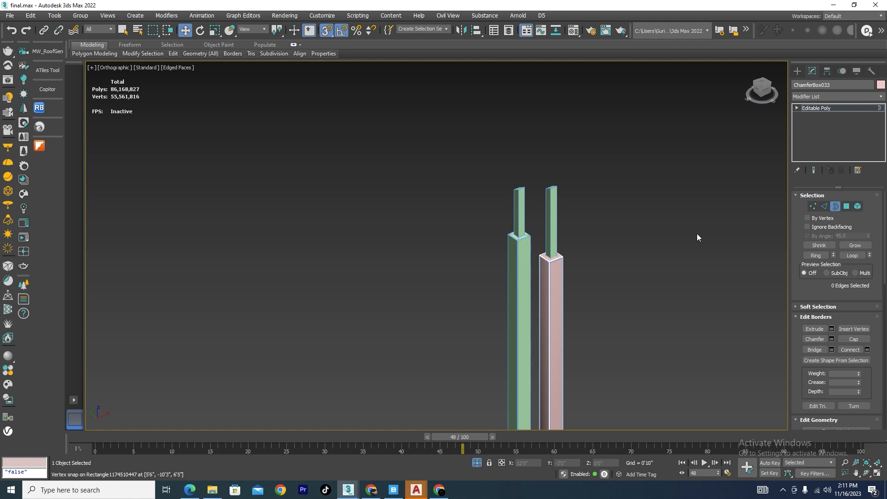
pyautogui.click(835, 206)
pyautogui.hotkey('ctrl', 'z')
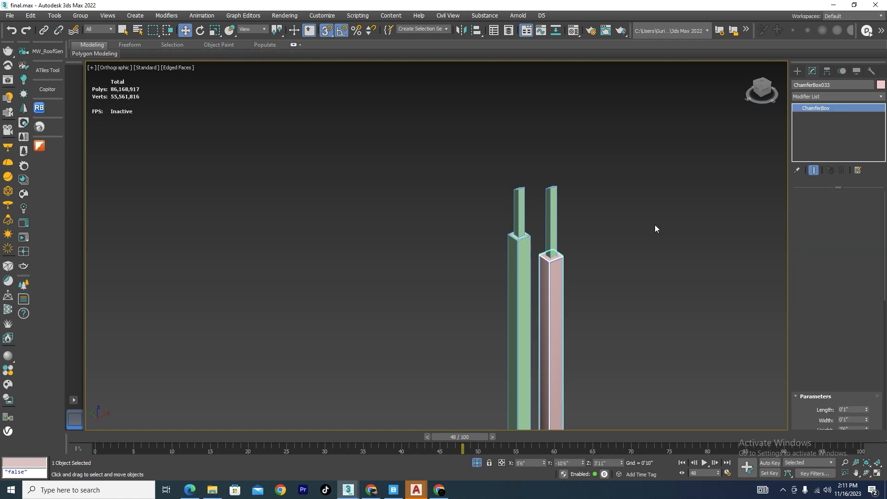
# Clone the chamfer box straight up as a single copy above the baluster's shoulder
pyautogui.scroll(-3, 585, 256)
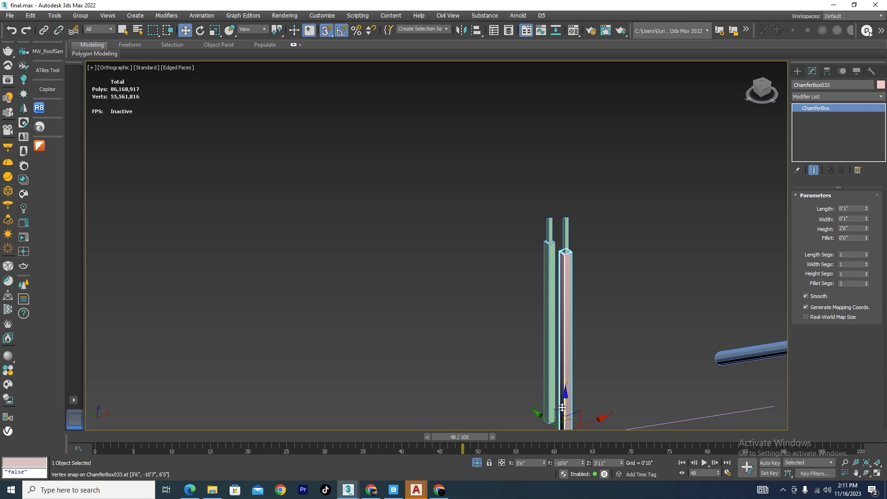
pyautogui.moveTo(561, 407)
pyautogui.keyDown('shift'); pyautogui.mouseDown()
pyautogui.moveTo(578, 273)
pyautogui.moveTo(578, 154)
pyautogui.moveTo(554, 251)
pyautogui.mouseUp(); pyautogui.keyUp('shift')
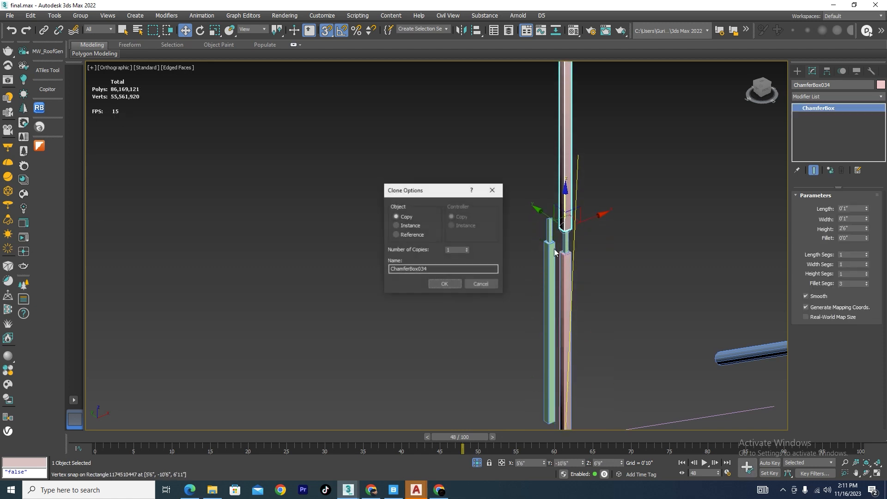
pyautogui.click(448, 283)
# Reduce the upper copy's width and length to a thin section just wider than the baluster's upper bar
pyautogui.doubleClick(848, 218)
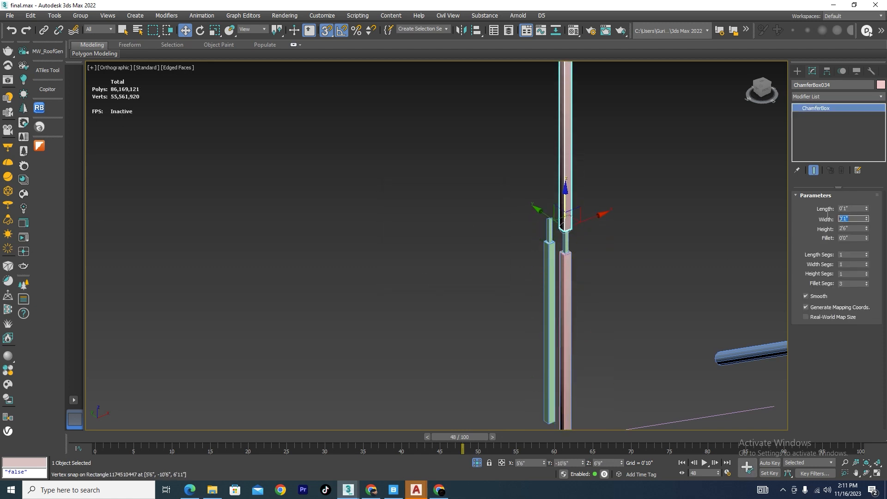
pyautogui.write('.5')
pyautogui.press('Return')
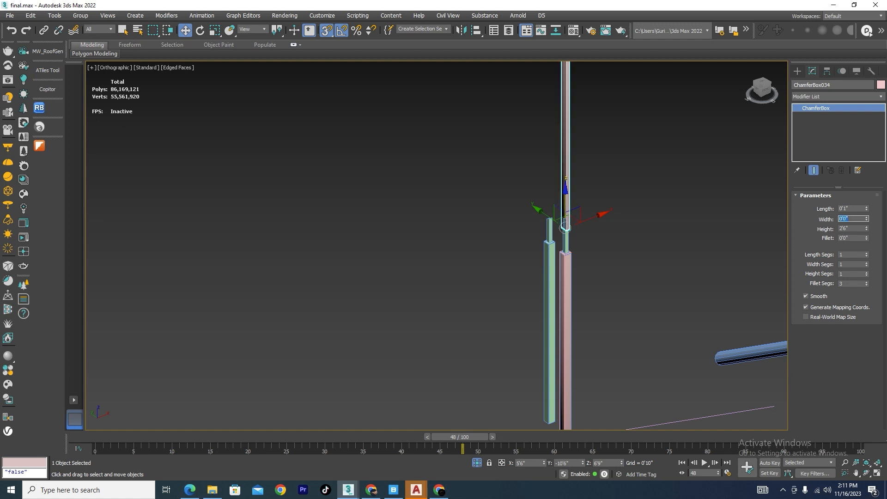
pyautogui.doubleClick(857, 209)
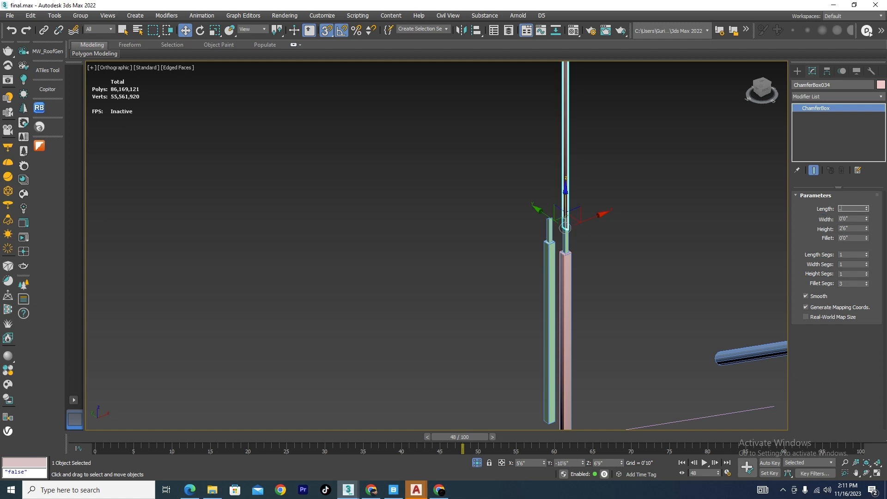
pyautogui.press('Return')
pyautogui.scroll(3, 570, 240)
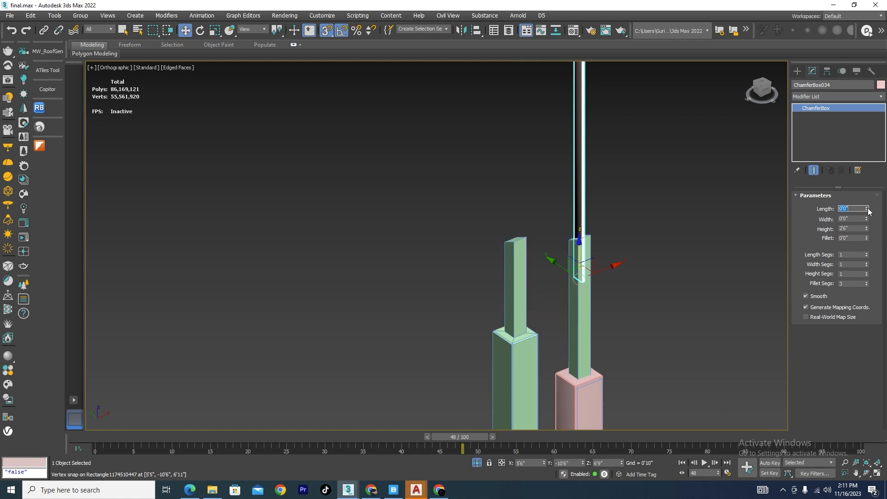
pyautogui.moveTo(867, 209); pyautogui.dragTo(864, 187)
pyautogui.moveTo(866, 219); pyautogui.dragTo(867, 195)
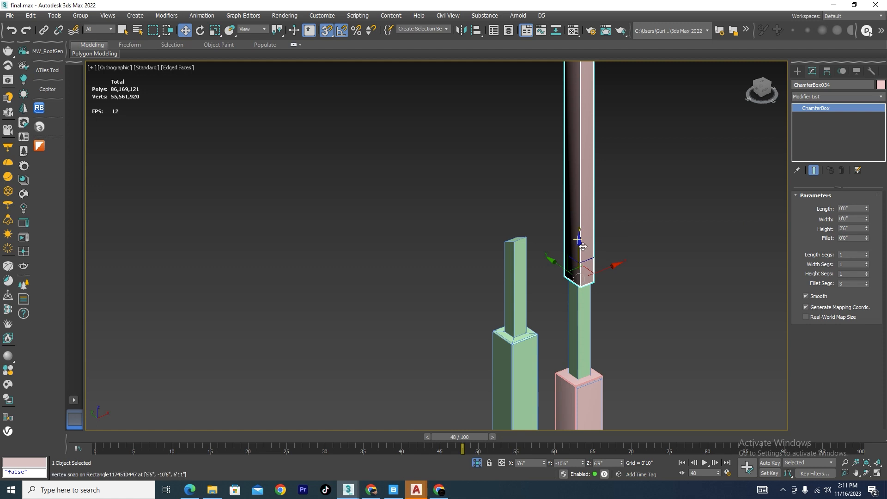
# Lower the thin chamfer box over the baluster's upper bar with snapping off, and switch to the Top view
pyautogui.press('s')
pyautogui.scroll(-3, 580, 214)
pyautogui.moveTo(580, 215); pyautogui.dragTo(585, 284)
pyautogui.scroll(5, 585, 293)
pyautogui.press('t')
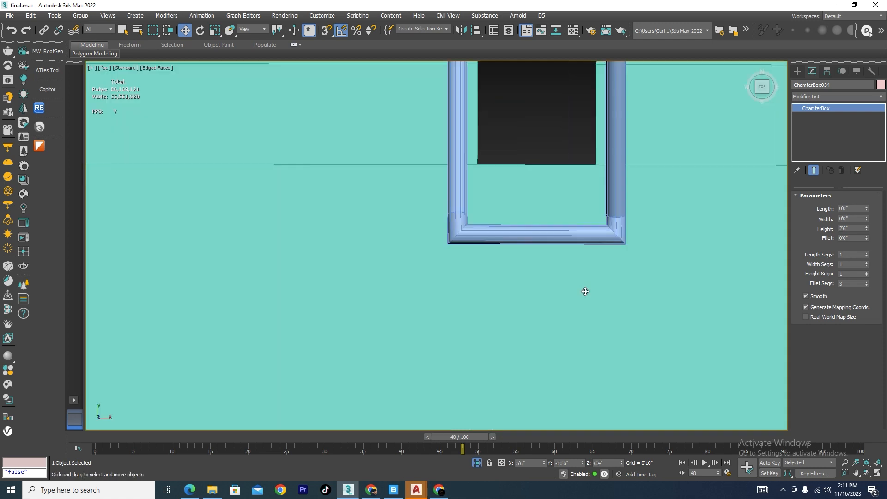
# Reduce the thin chamfer box's width in the Top view to fit the baluster's upper bar
pyautogui.press('F3')
pyautogui.scroll(-5, 563, 251)
pyautogui.moveTo(486, 99); pyautogui.dragTo(478, 188, button='middle')
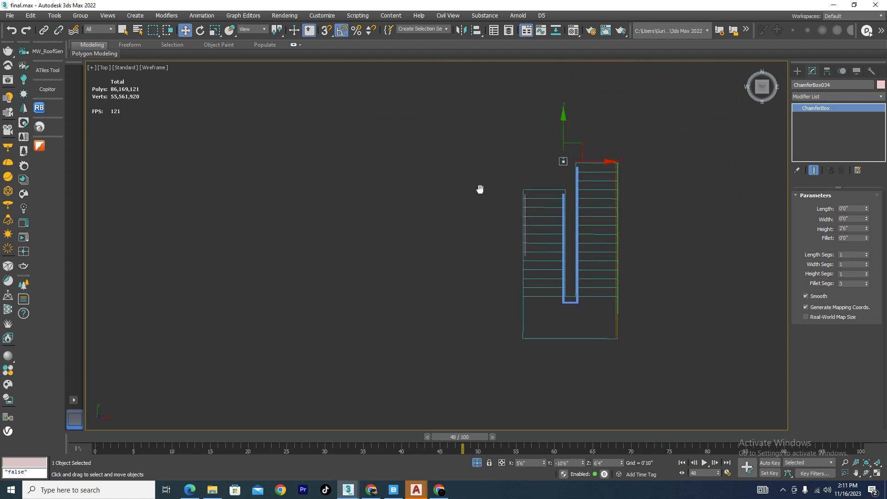
pyautogui.scroll(10, 538, 173)
pyautogui.scroll(3, 585, 139)
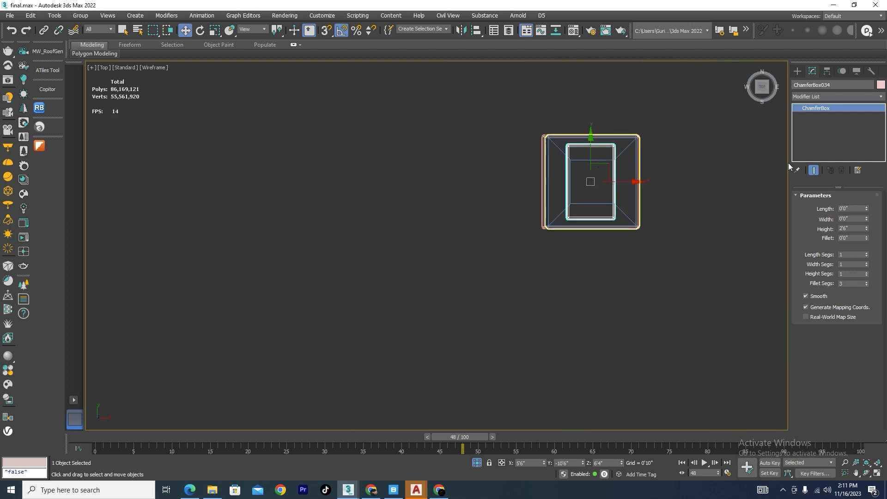
pyautogui.moveTo(868, 220); pyautogui.dragTo(872, 227)
pyautogui.press('f')
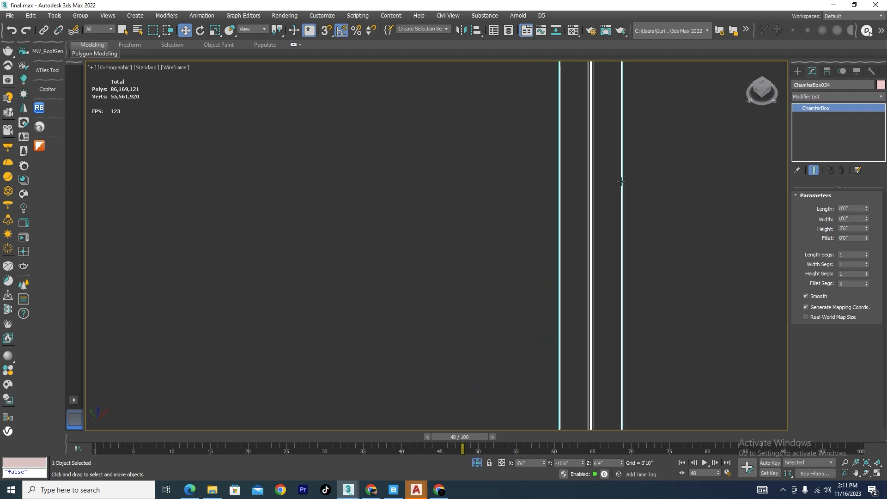
# Add a Slice modifier to the thin chamfer box and activate its slice plane in the Left view
pyautogui.press('l')
pyautogui.scroll(-4, 489, 269)
pyautogui.scroll(5, 454, 227)
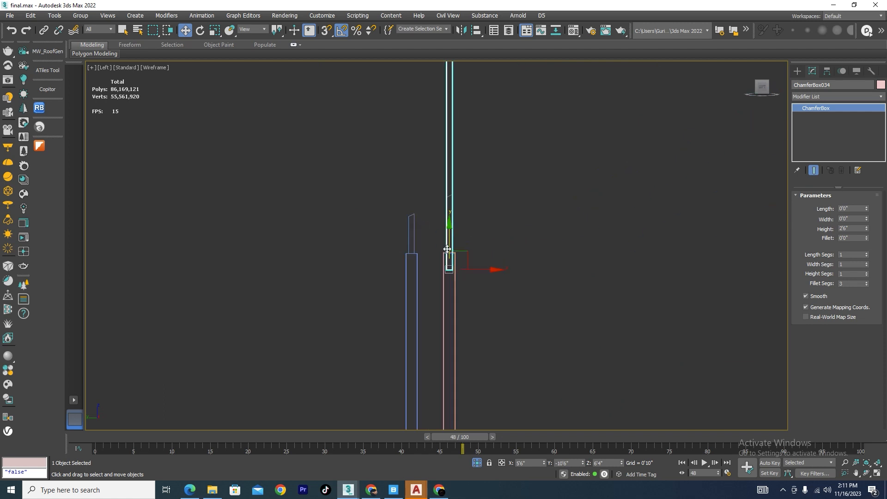
pyautogui.click(881, 97)
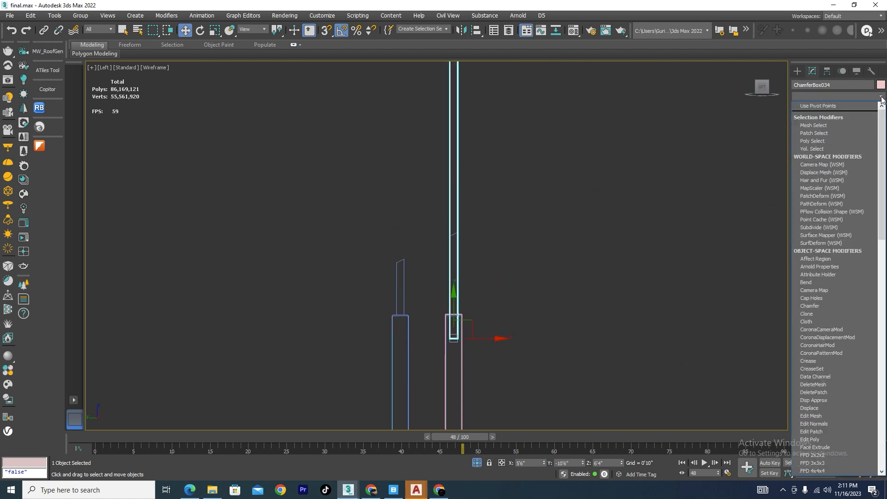
pyautogui.scroll(-15, 836, 185)
pyautogui.click(813, 192)
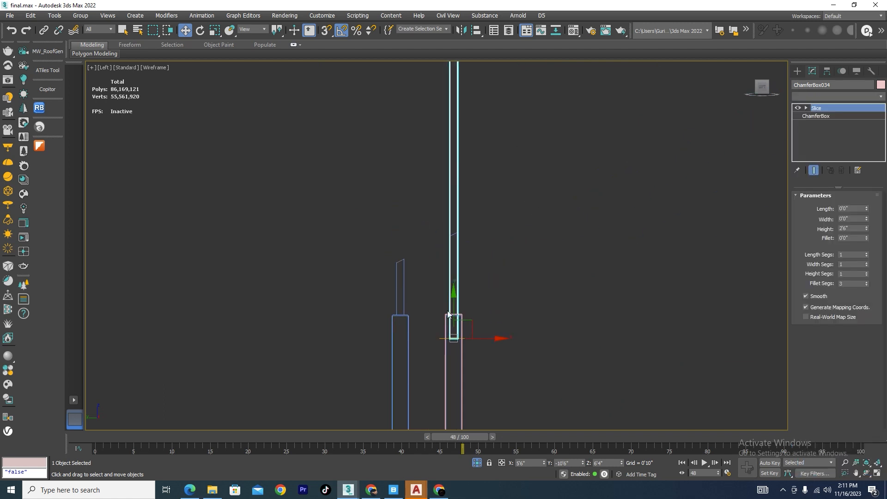
pyautogui.scroll(-2, 536, 249)
pyautogui.click(814, 109)
pyautogui.click(807, 108)
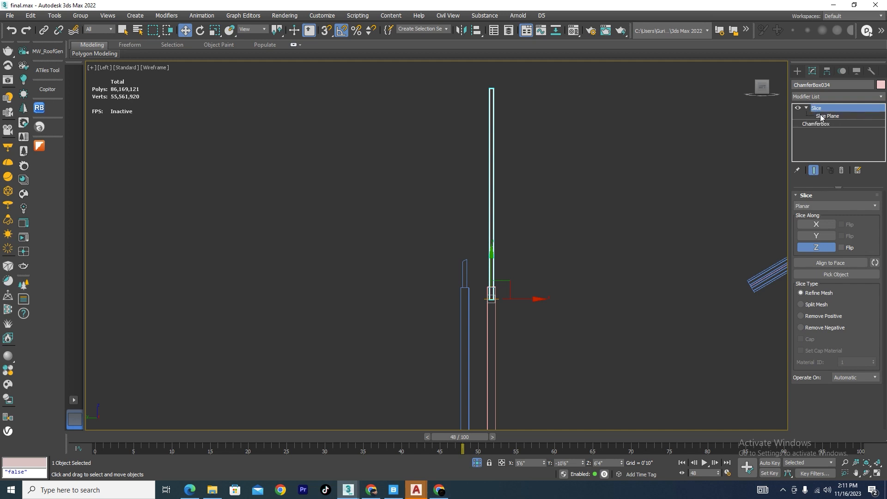
pyautogui.click(826, 116)
# Rotate the slice plane 45 degrees and raise it to the slanted top of the baluster's upper bar
pyautogui.press('e')
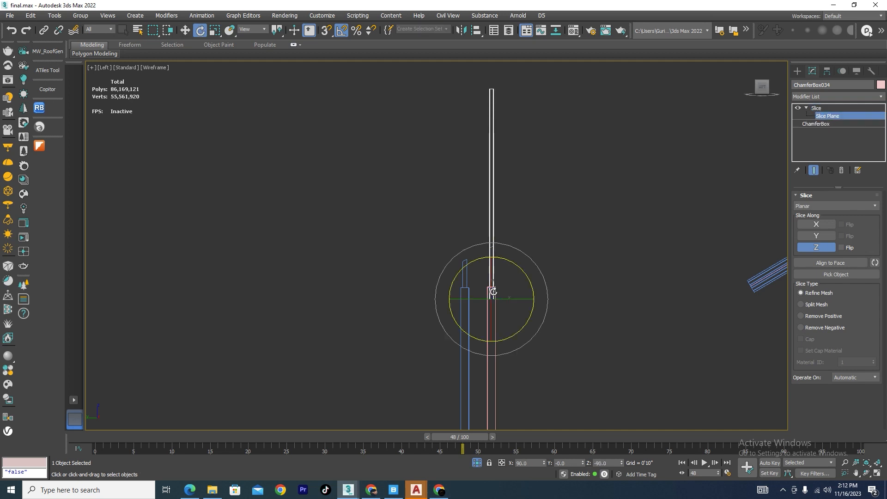
pyautogui.scroll(3, 479, 267)
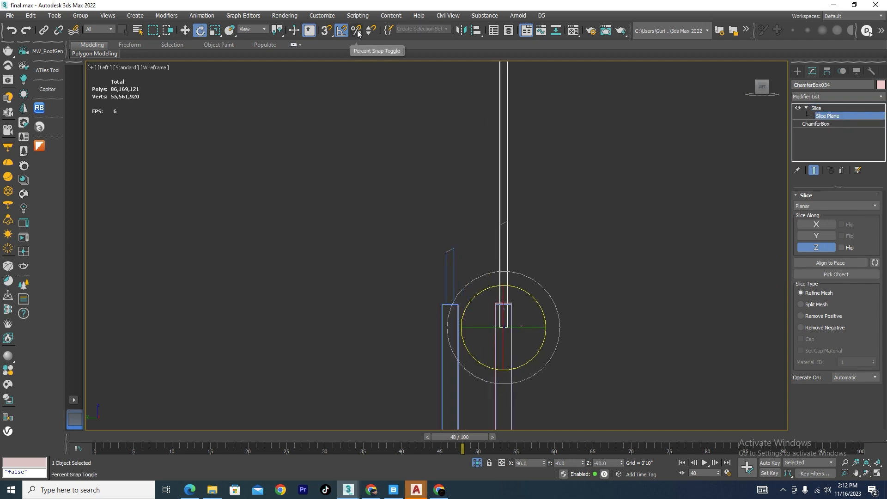
pyautogui.rightClick(342, 31)
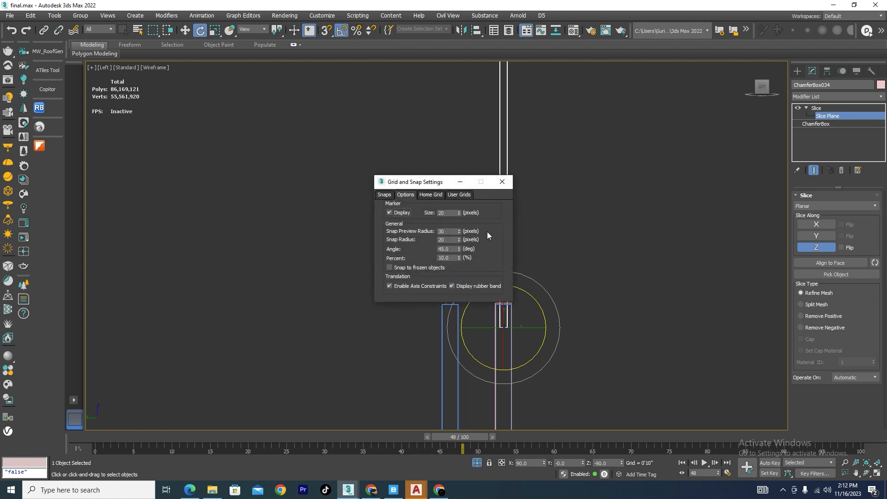
pyautogui.click(502, 181)
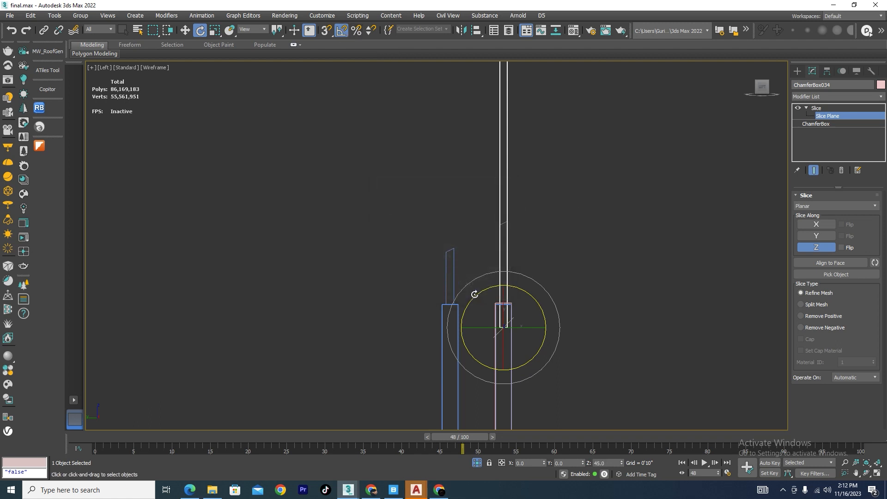
pyautogui.press('w')
pyautogui.moveTo(504, 303); pyautogui.dragTo(520, 200)
pyautogui.scroll(5, 505, 228)
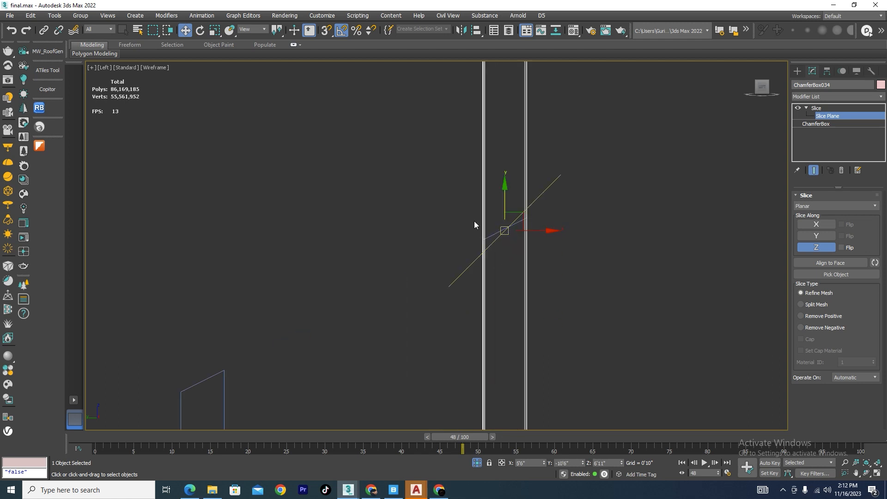
# Rotate the slice plane freely, with angle snapping off, to match the slope of the baluster's slanted top
pyautogui.press('e')
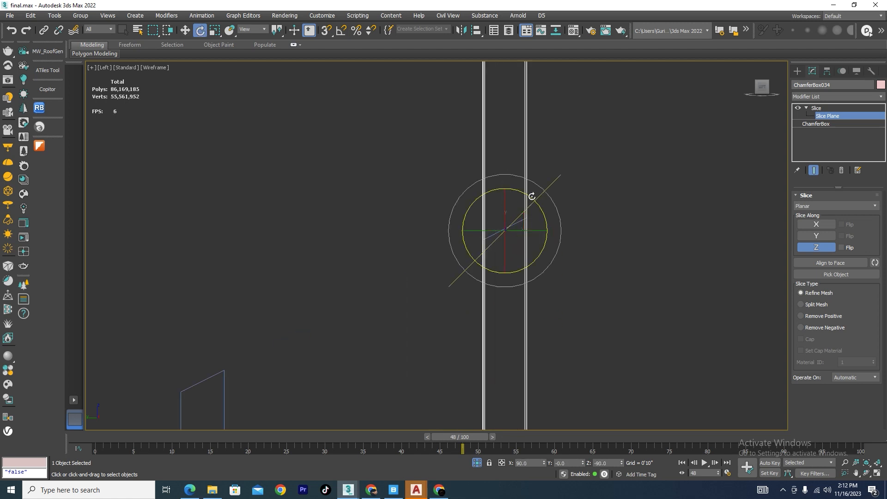
pyautogui.moveTo(533, 200); pyautogui.dragTo(511, 193)
pyautogui.press('w')
pyautogui.scroll(4, 499, 232)
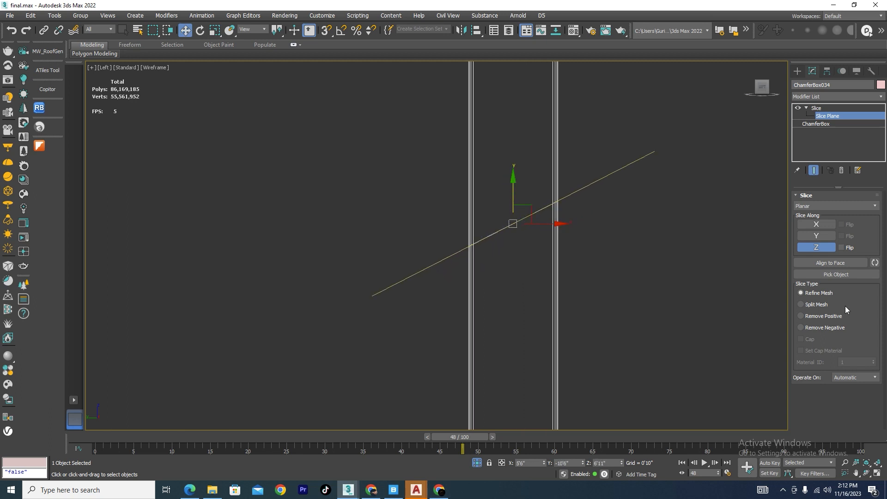
# Set the slice type to Remove Positive to trim the bar above the plane, and leave slice plane editing
pyautogui.click(803, 315)
pyautogui.scroll(-3, 524, 232)
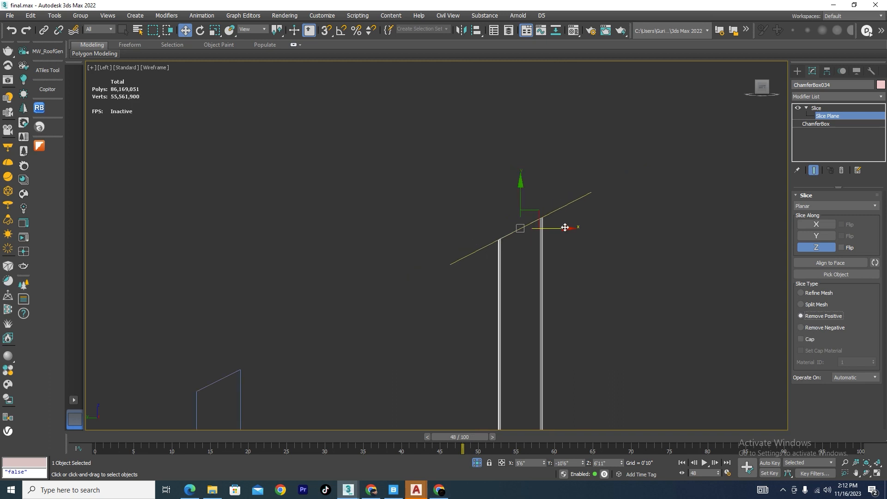
pyautogui.scroll(-5, 543, 197)
pyautogui.keyDown('alt'); pyautogui.moveTo(567, 243); pyautogui.dragTo(585, 274, button='middle'); pyautogui.keyUp('alt')
pyautogui.scroll(4, 536, 200)
pyautogui.press('F3')
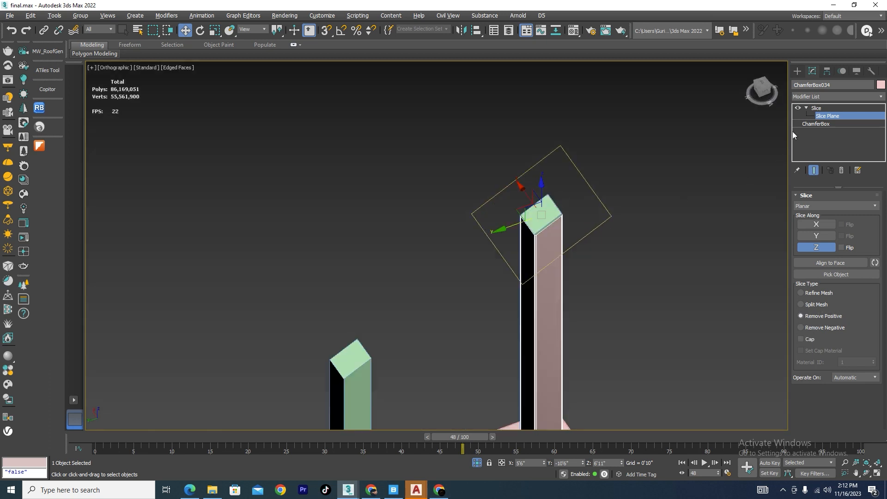
pyautogui.click(822, 111)
# Delete the sliced thin chamfer box and the thicker chamfer box below it from the original baluster
pyautogui.scroll(-4, 507, 197)
pyautogui.click(588, 260)
pyautogui.scroll(3, 517, 270)
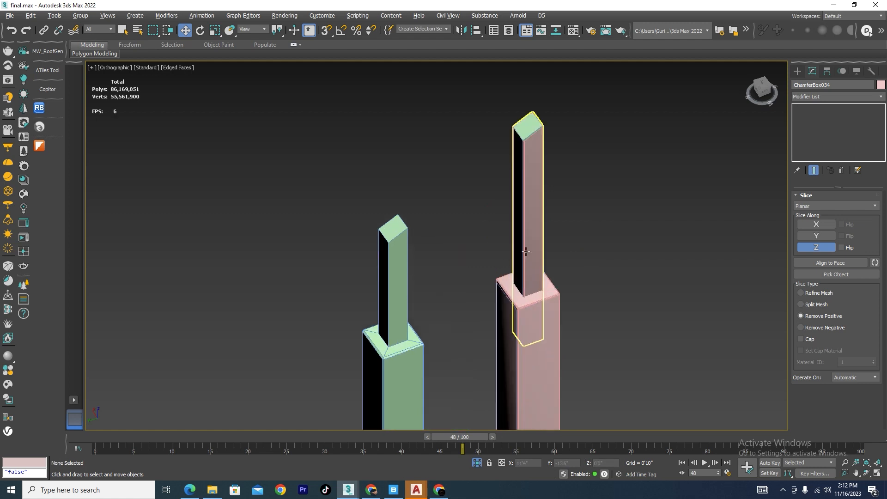
pyautogui.click(526, 252)
pyautogui.press('Delete')
pyautogui.click(530, 324)
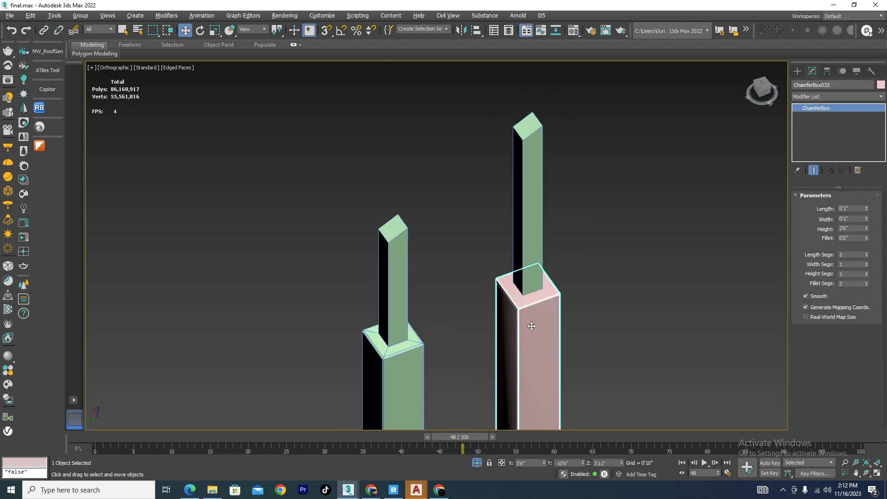
pyautogui.press('Delete')
# Move the baluster pair to the lower flight in the Left view and snap its base onto the first tread
pyautogui.scroll(-5, 523, 228)
pyautogui.press('l')
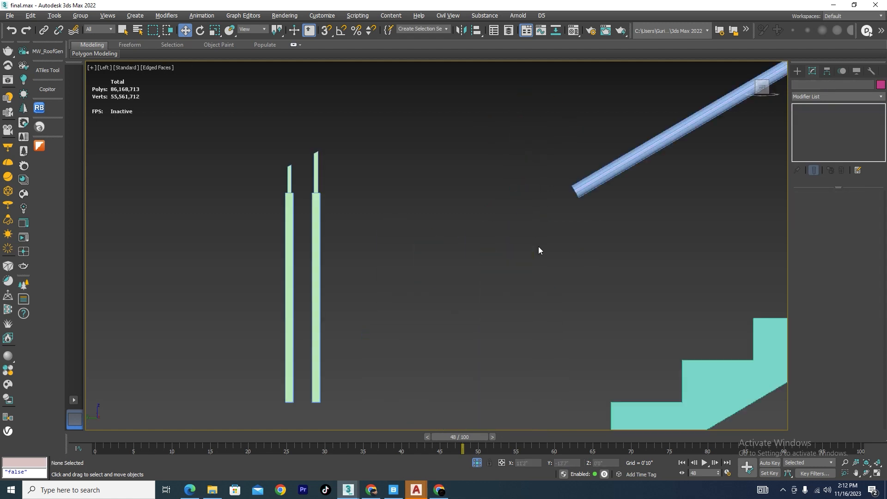
pyautogui.click(401, 267)
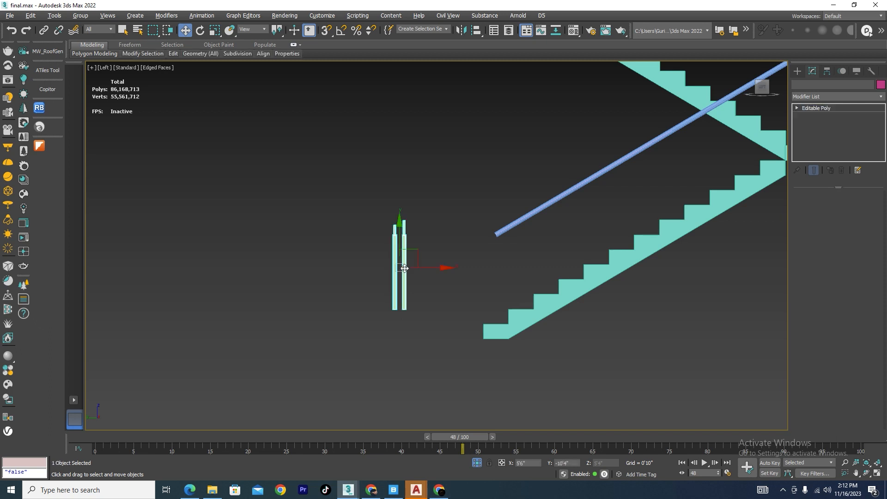
pyautogui.press('F3')
pyautogui.scroll(2, 433, 287)
pyautogui.moveTo(415, 249); pyautogui.dragTo(539, 271)
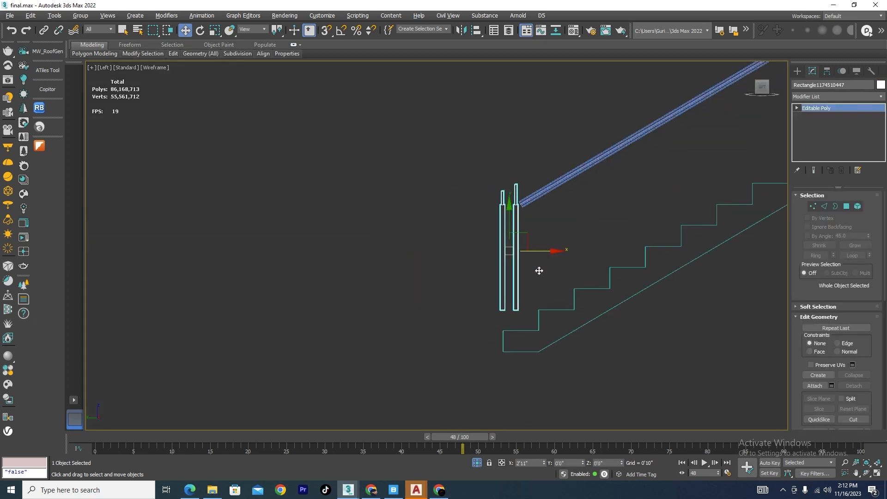
pyautogui.scroll(2, 514, 280)
pyautogui.moveTo(505, 199); pyautogui.dragTo(511, 172)
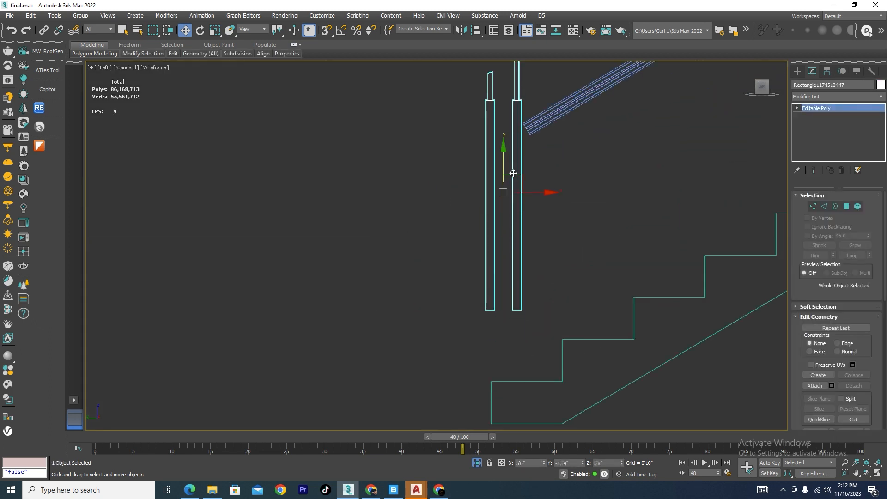
pyautogui.press('s')
pyautogui.scroll(1, 507, 322)
pyautogui.moveTo(520, 297); pyautogui.dragTo(589, 398)
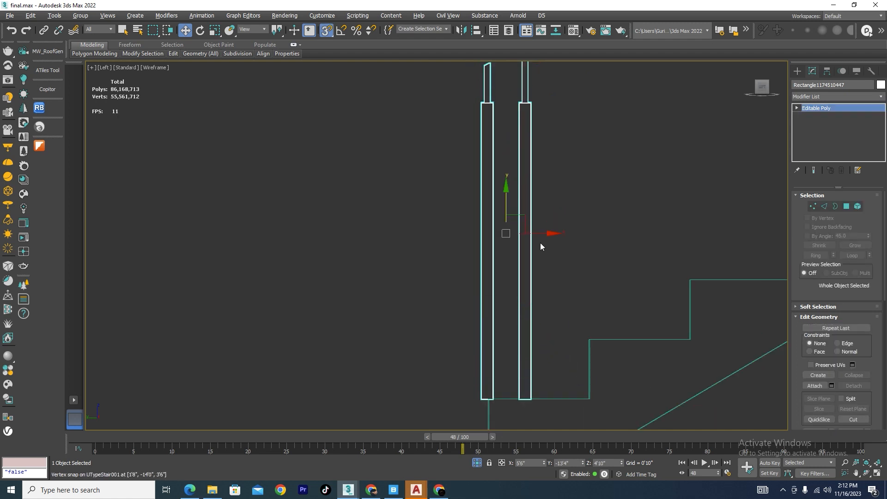
# Shift the baluster pair along the first tread with snapping off so the taller baluster sits under the handrail's lower end
pyautogui.press('s')
pyautogui.moveTo(546, 234); pyautogui.dragTo(577, 234)
pyautogui.scroll(-3, 575, 240)
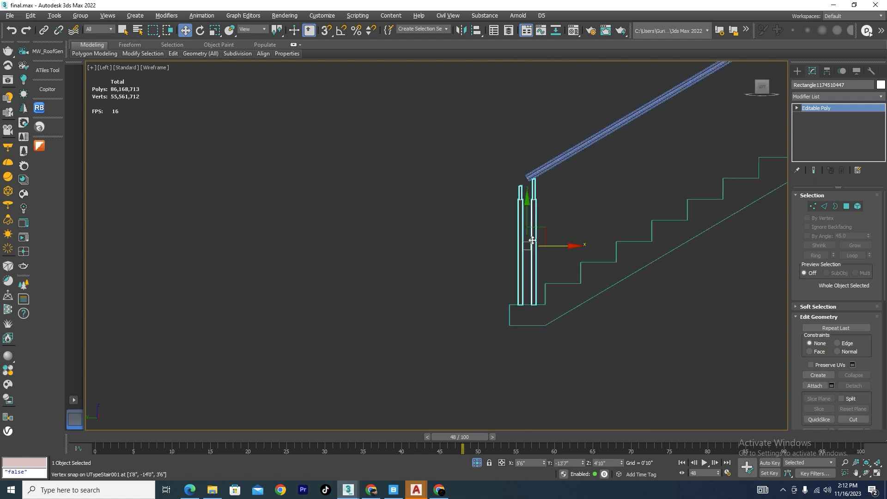
pyautogui.scroll(3, 535, 213)
pyautogui.moveTo(547, 301); pyautogui.dragTo(550, 301)
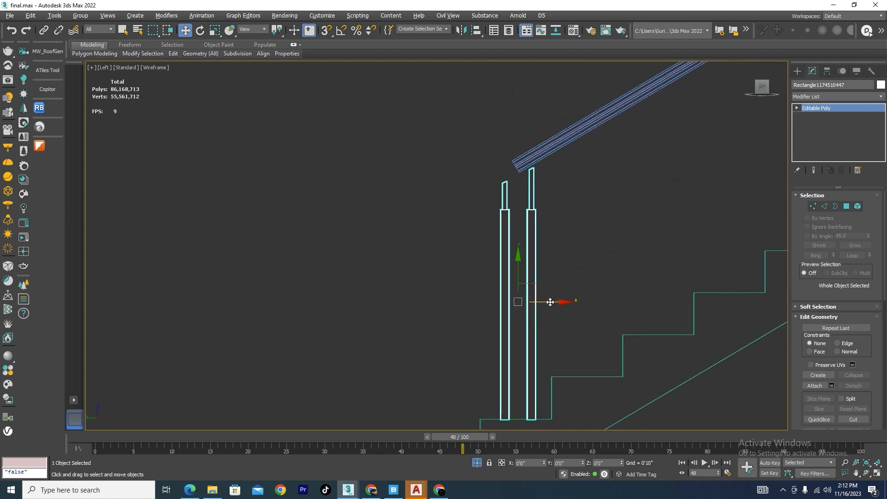
pyautogui.click(535, 164)
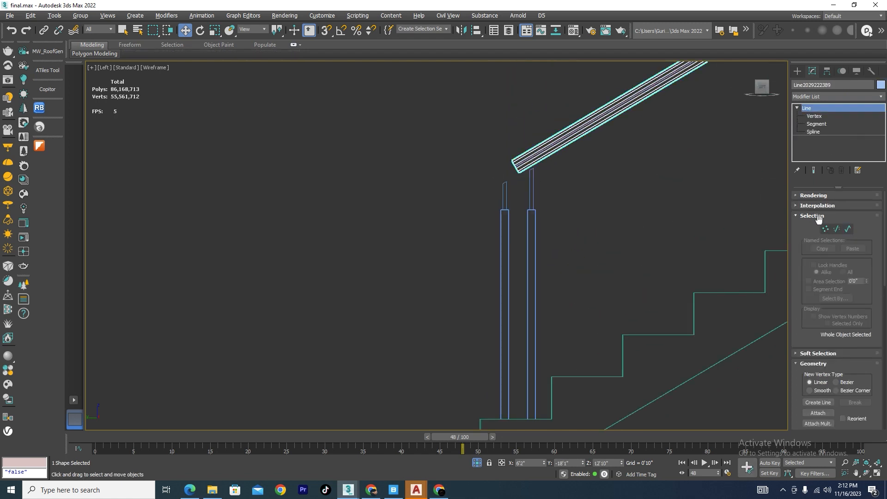
pyautogui.click(825, 229)
pyautogui.moveTo(594, 149); pyautogui.dragTo(467, 199)
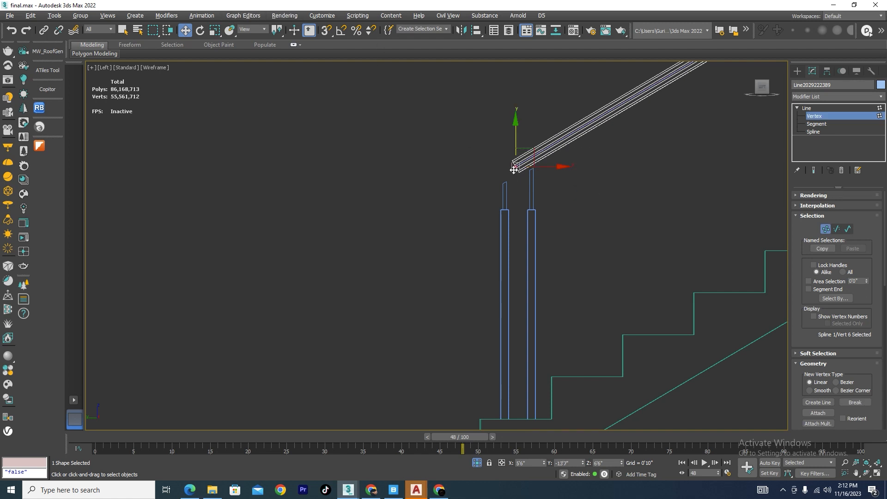
pyautogui.scroll(-4, 508, 165)
pyautogui.click(822, 228)
pyautogui.click(667, 339)
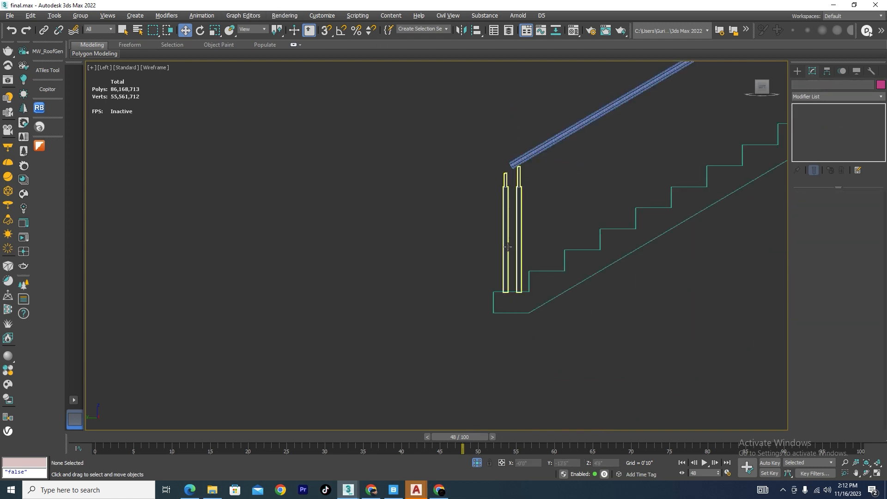
# Clone the baluster pair from the first tread's corner to the next tread's corner with vertex snapping and selection locked, making 13 copies
pyautogui.scroll(2, 517, 247)
pyautogui.click(522, 245)
pyautogui.scroll(-2, 527, 247)
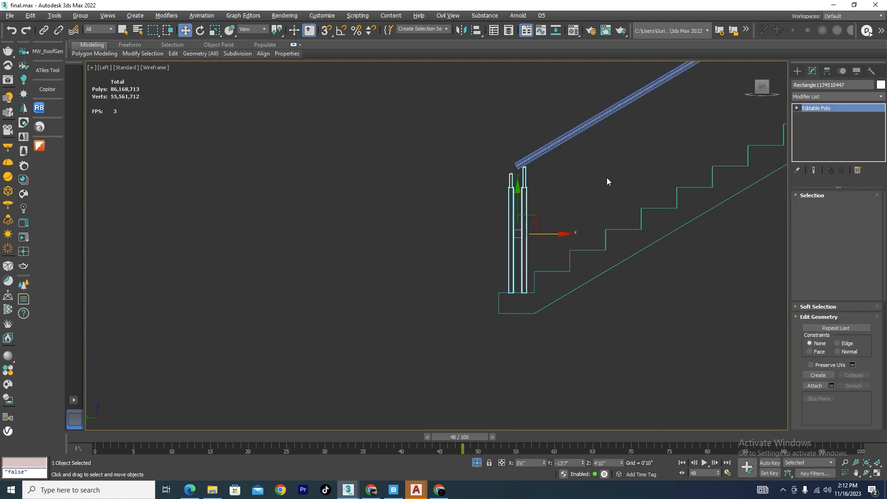
pyautogui.scroll(2, 535, 229)
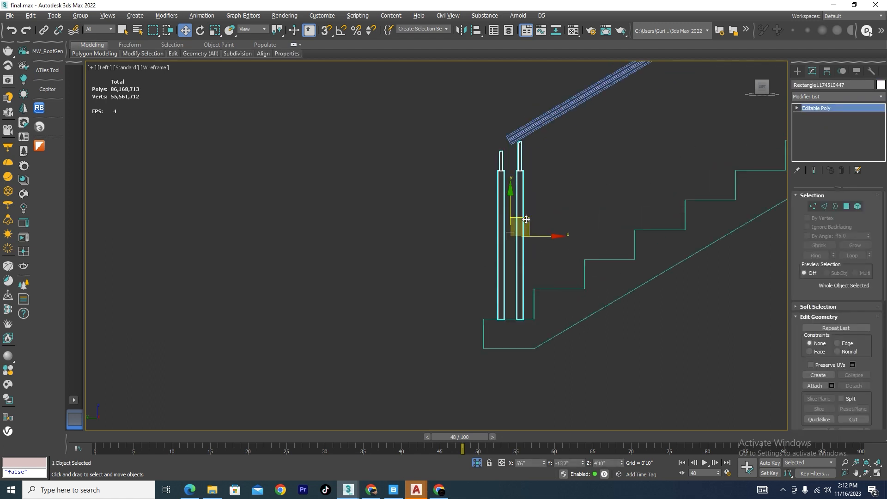
pyautogui.click(490, 464)
pyautogui.press('s')
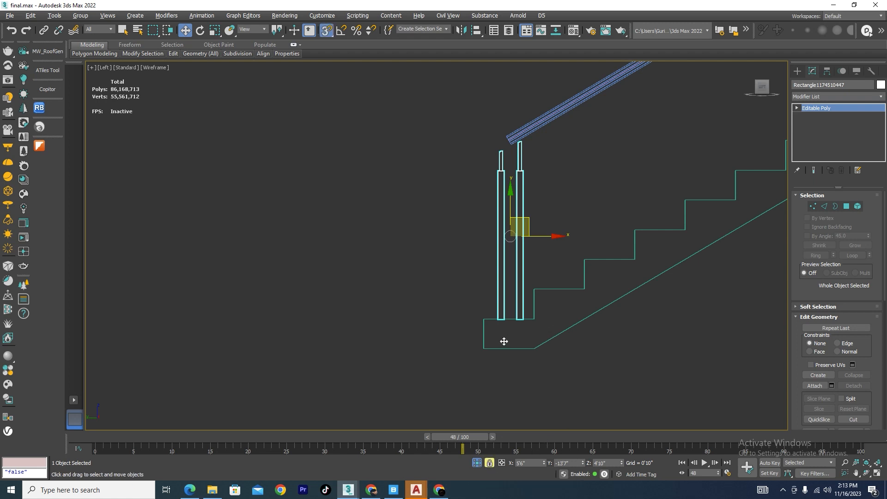
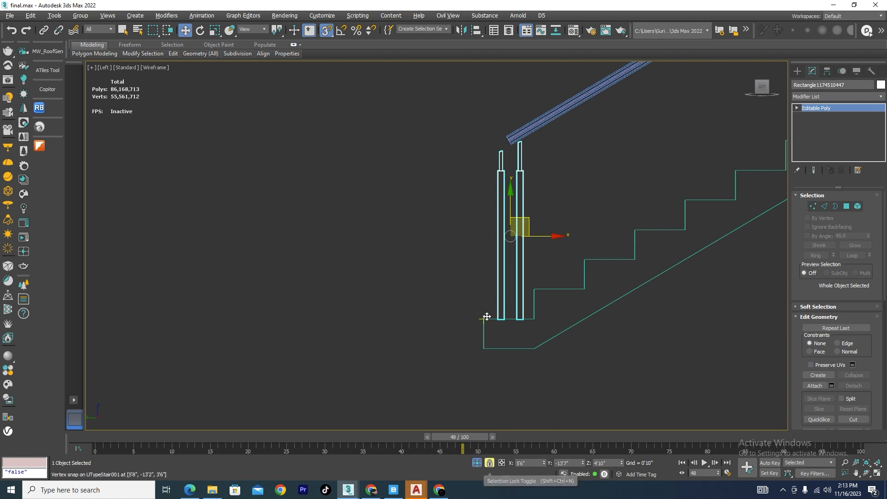
pyautogui.keyDown('shift'); pyautogui.moveTo(487, 317); pyautogui.dragTo(539, 290); pyautogui.keyUp('shift')
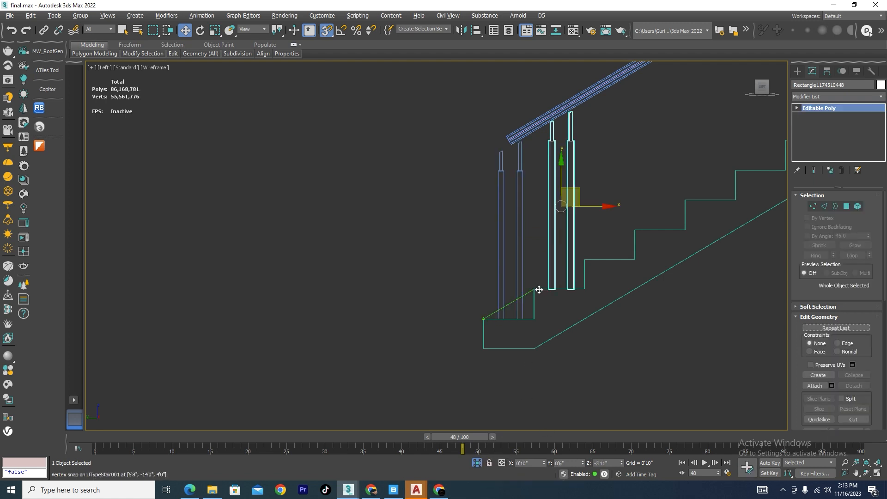
pyautogui.click(468, 248)
pyautogui.click(468, 248)
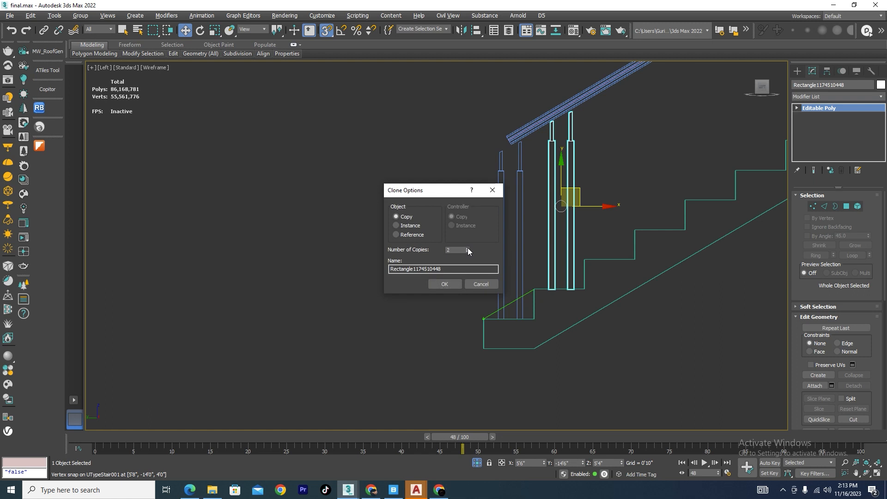
pyautogui.click(467, 247)
pyautogui.click(467, 247)
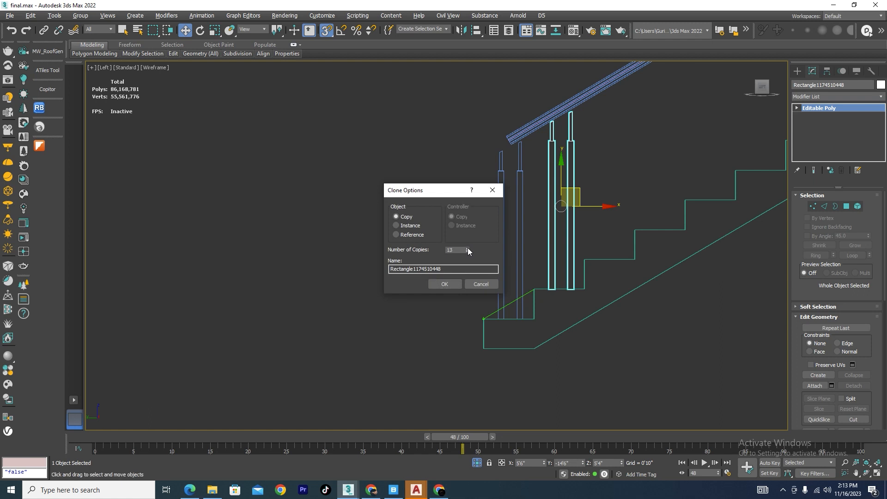
pyautogui.click(455, 283)
# Delete the two surplus baluster pairs beyond the lower flight's last tread at the landing
pyautogui.scroll(-4, 356, 269)
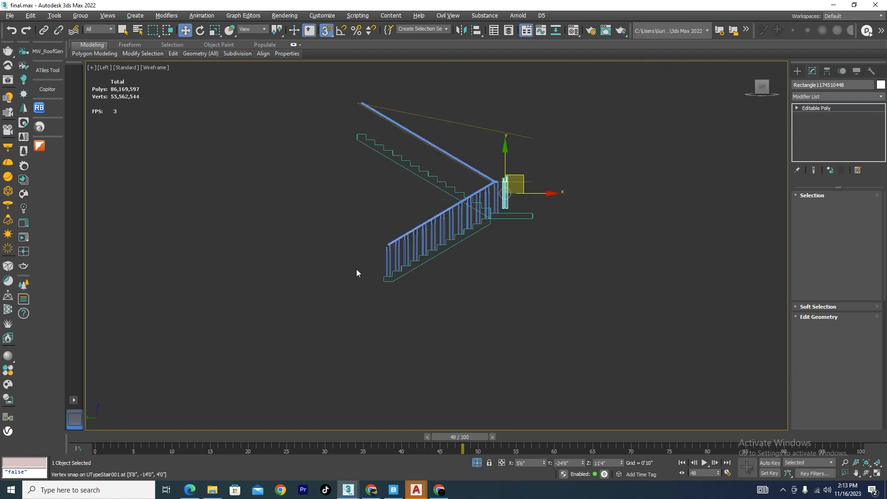
pyautogui.scroll(7, 434, 266)
pyautogui.scroll(5, 436, 266)
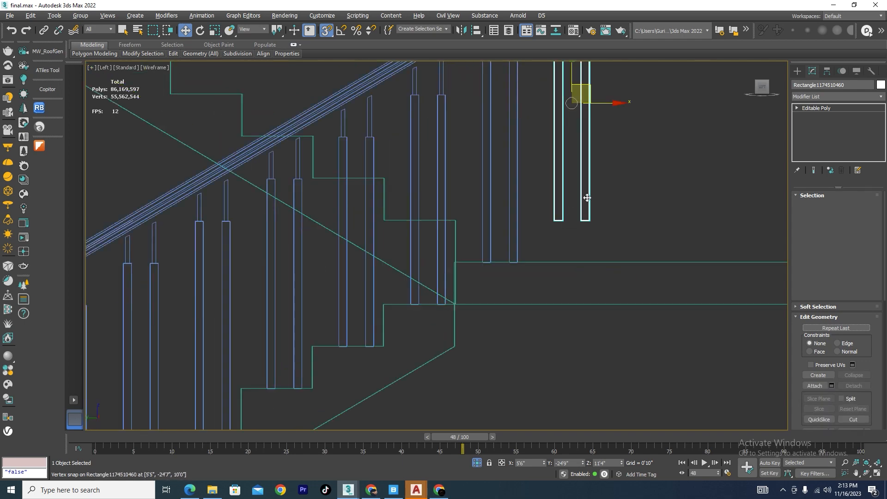
pyautogui.moveTo(644, 174); pyautogui.dragTo(482, 217)
pyautogui.press('Delete')
pyautogui.scroll(-4, 535, 201)
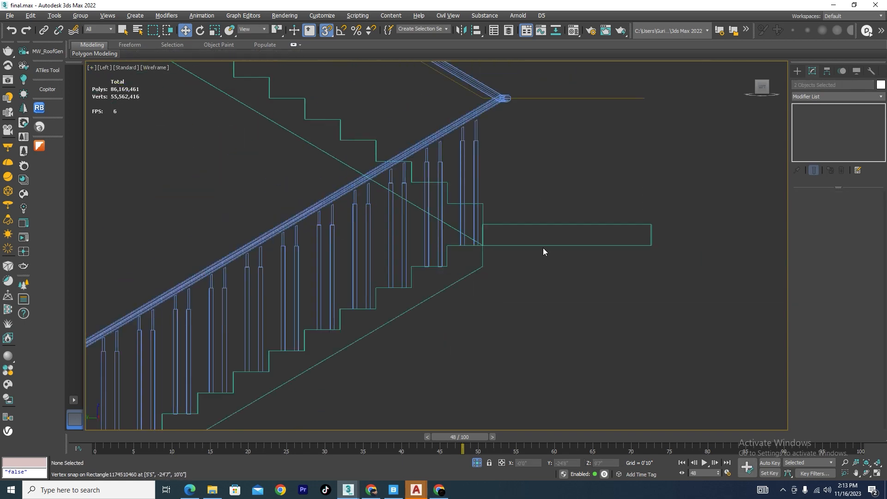
# Examine the lower flight's balusters against the handrail in shaded orthographic and Left views
pyautogui.keyDown('alt'); pyautogui.moveTo(544, 251); pyautogui.dragTo(573, 283, button='middle'); pyautogui.keyUp('alt')
pyautogui.press('F3')
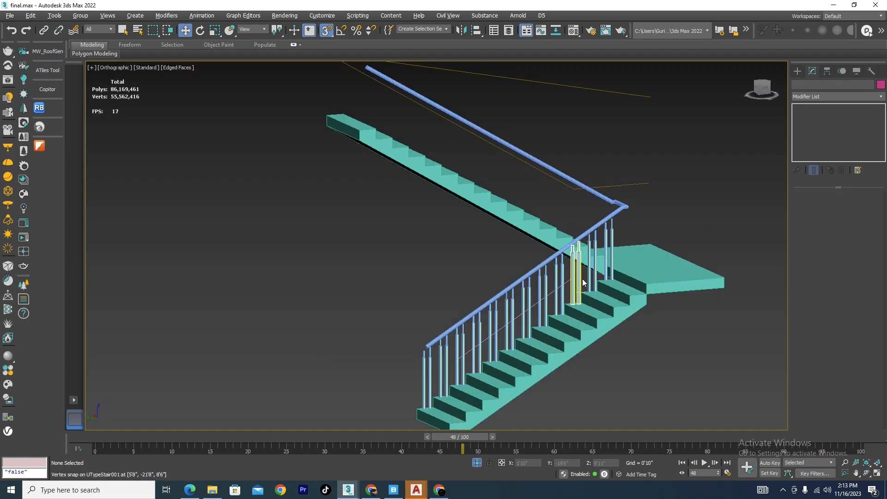
pyautogui.press('l')
pyautogui.scroll(-3, 481, 262)
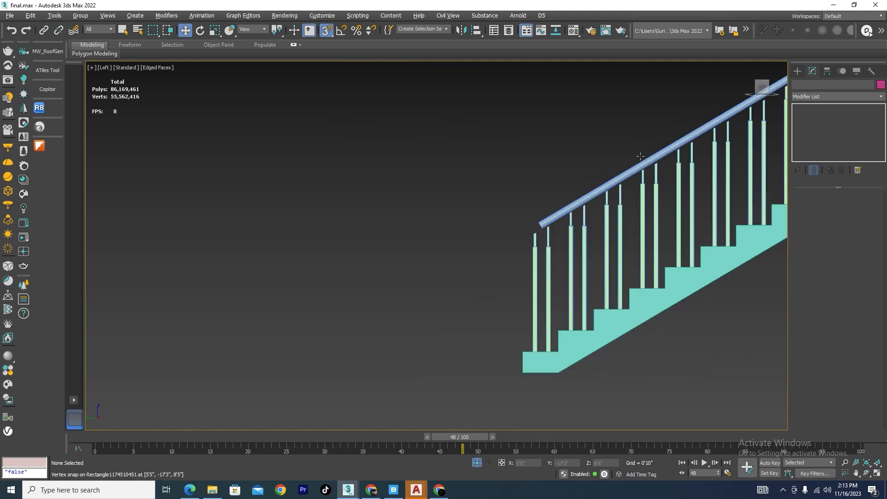
pyautogui.scroll(2, 702, 153)
pyautogui.scroll(-5, 331, 226)
pyautogui.scroll(2, 499, 164)
pyautogui.scroll(2, 499, 164)
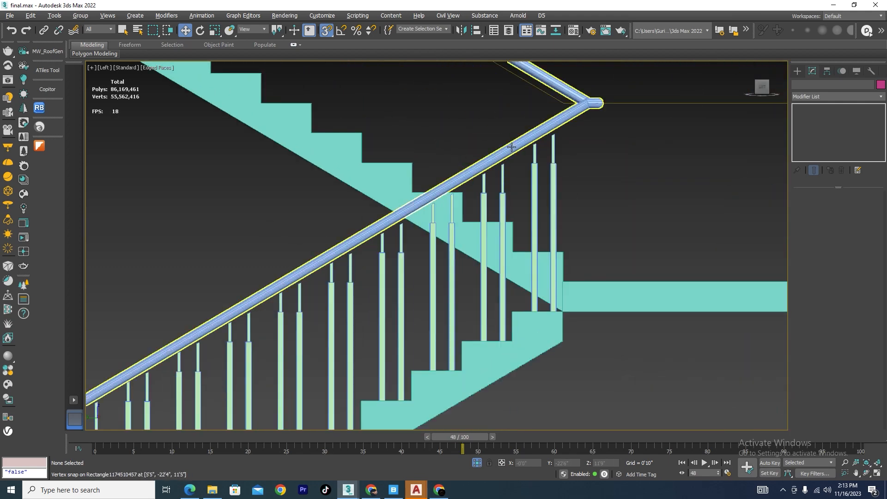
# Lower the handrail slightly with snapping off so it sits on the tops of the lower flight's balusters
pyautogui.click(511, 144)
pyautogui.scroll(-2, 434, 134)
pyautogui.scroll(2, 434, 135)
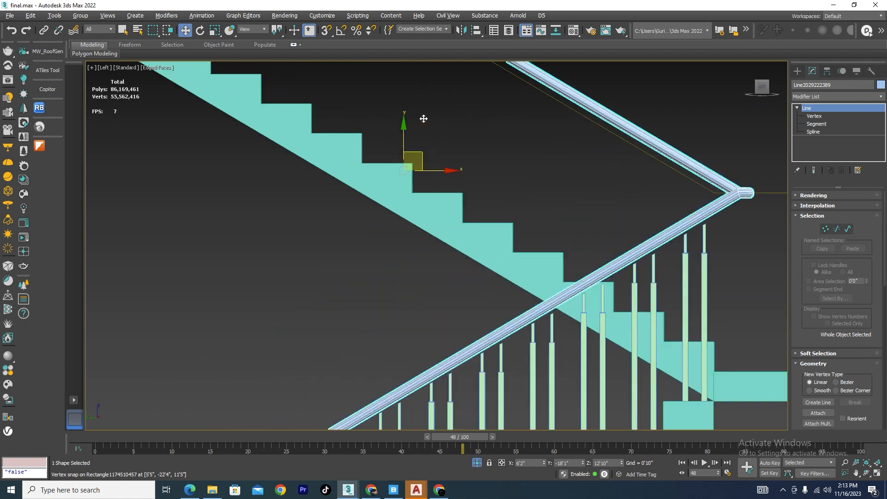
pyautogui.moveTo(413, 139); pyautogui.dragTo(416, 143)
pyautogui.scroll(-5, 663, 214)
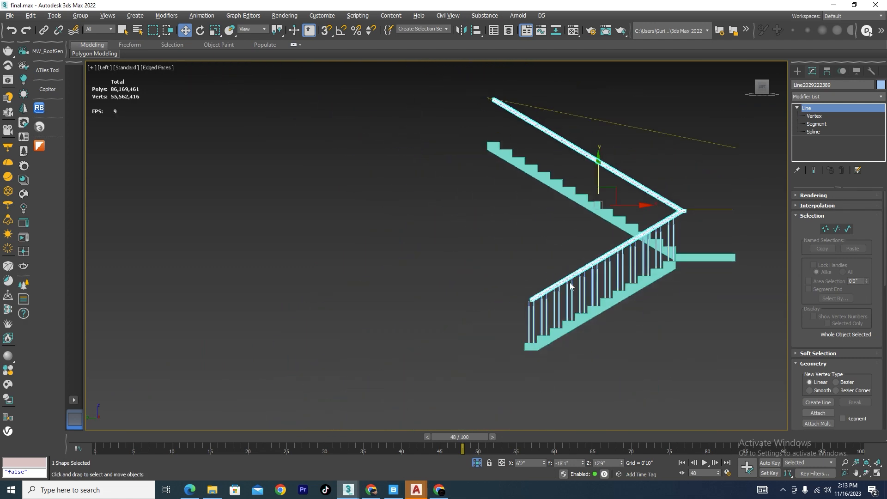
# At the handrail's lower-end vertex, undo a trial outward move and set the reference coordinate system to Local
pyautogui.scroll(4, 570, 286)
pyautogui.click(824, 230)
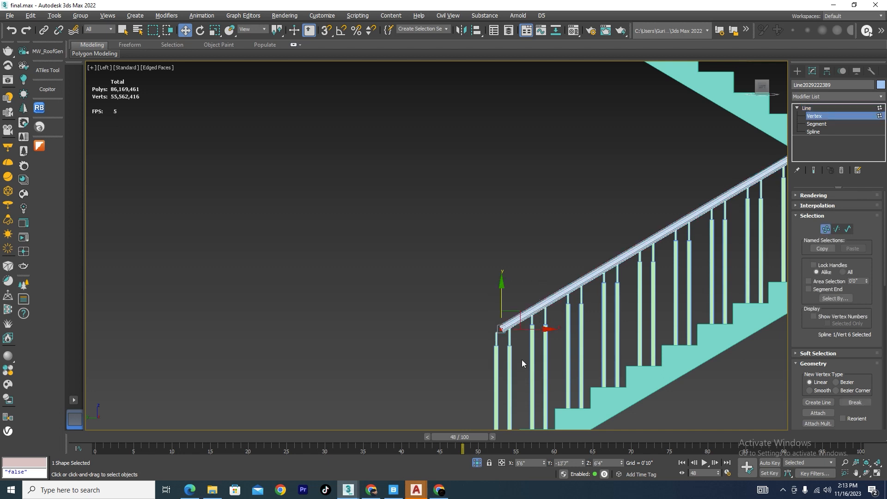
pyautogui.scroll(3, 518, 325)
pyautogui.moveTo(520, 303); pyautogui.dragTo(444, 317)
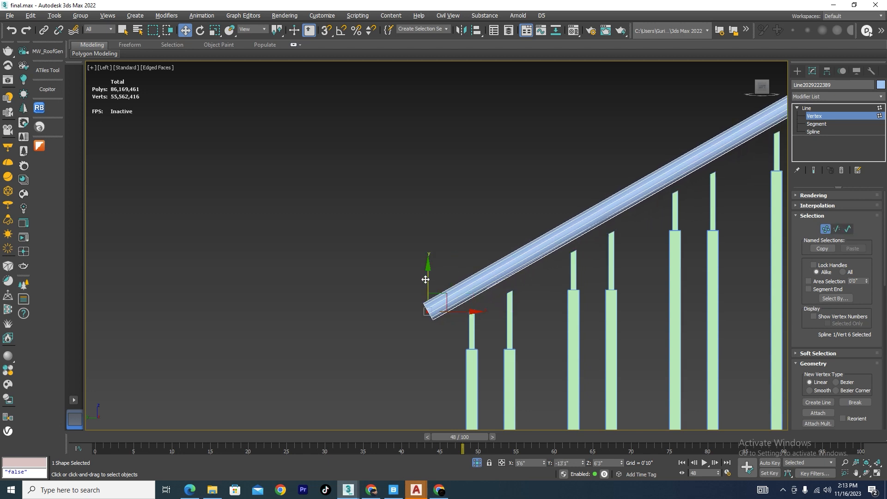
pyautogui.hotkey('ctrl', 'z')
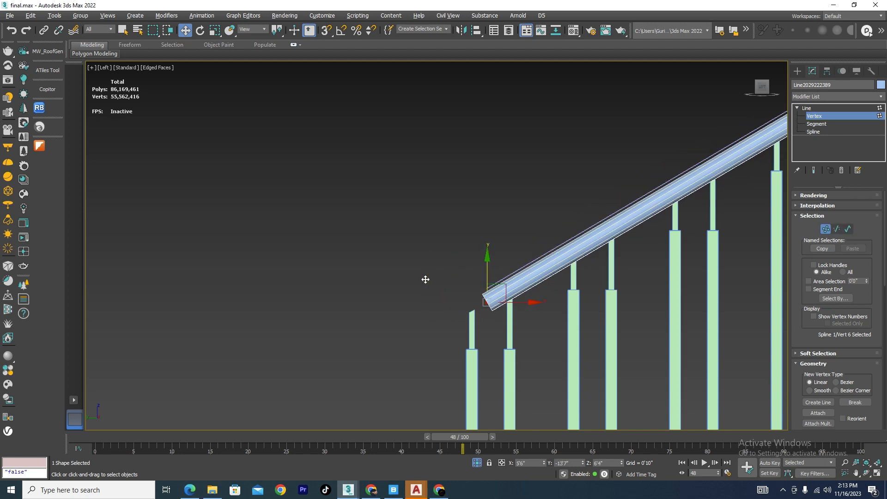
pyautogui.click(261, 31)
pyautogui.click(249, 65)
# Extend the handrail's lower-end vertex outward and down past the first baluster, following the baluster tops, and leave vertex editing
pyautogui.moveTo(459, 301); pyautogui.dragTo(441, 323)
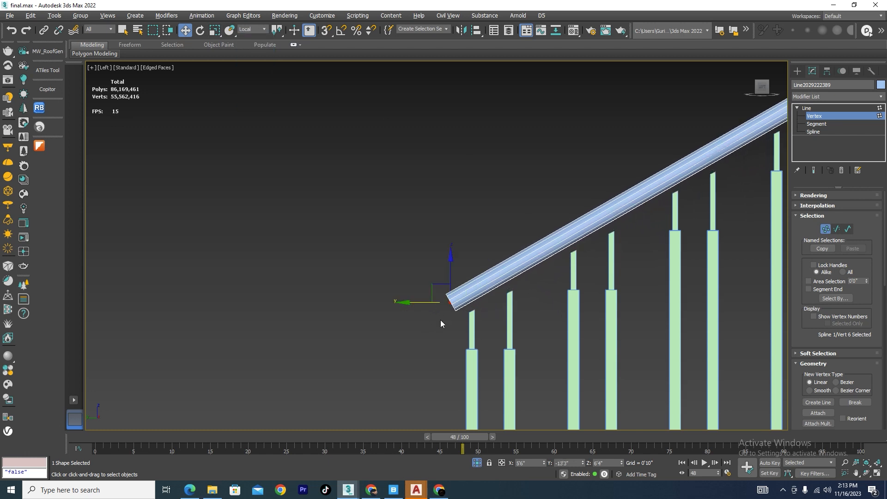
pyautogui.moveTo(452, 265); pyautogui.dragTo(452, 278)
pyautogui.moveTo(421, 313); pyautogui.dragTo(416, 317)
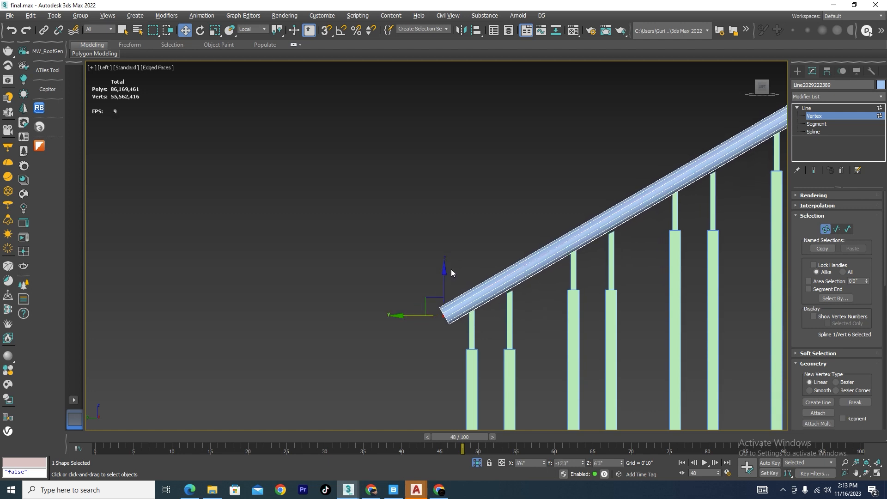
pyautogui.moveTo(445, 276); pyautogui.dragTo(445, 281)
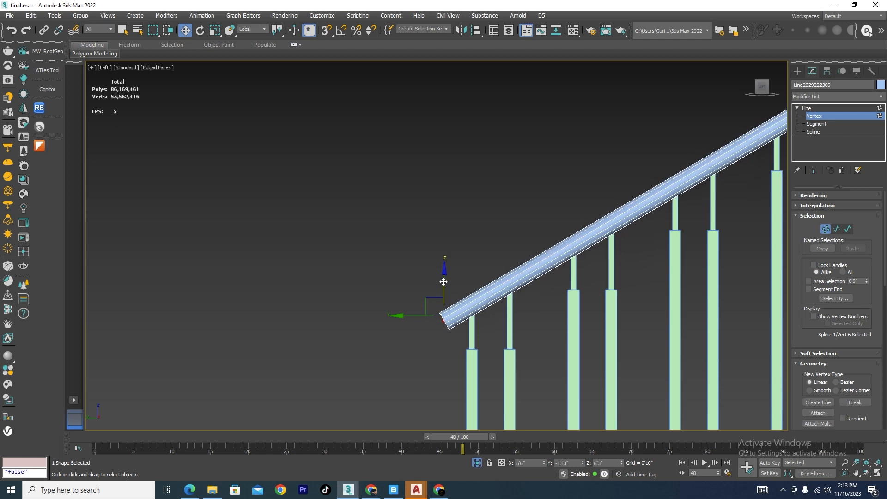
pyautogui.moveTo(406, 323); pyautogui.dragTo(373, 332)
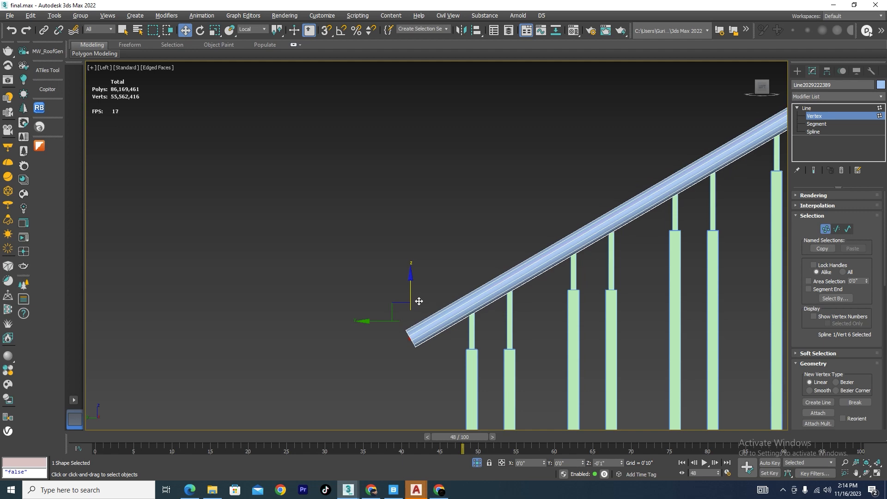
pyautogui.scroll(-3, 720, 247)
pyautogui.click(826, 229)
pyautogui.scroll(-4, 378, 274)
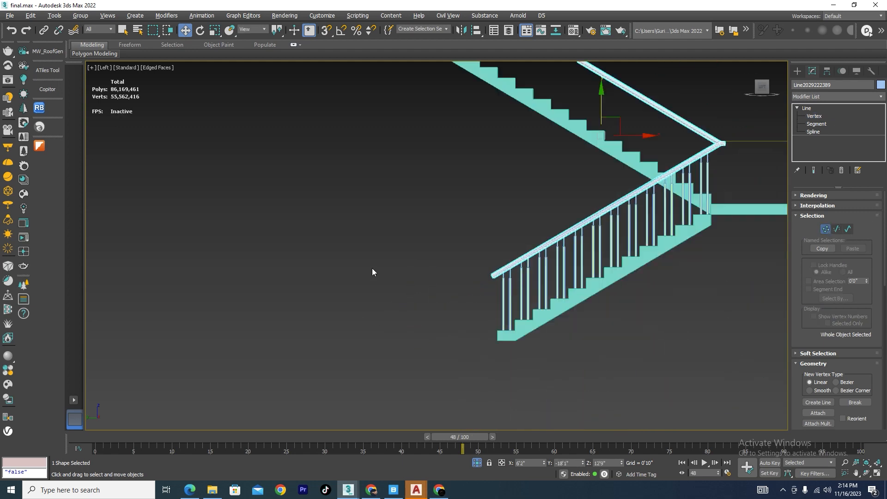
# Copy the lower flight's uppermost baluster pair straight along the railing to the landing handrail's corner in the wireframe Top view
pyautogui.click(580, 292)
pyautogui.scroll(4, 554, 222)
pyautogui.click(534, 233)
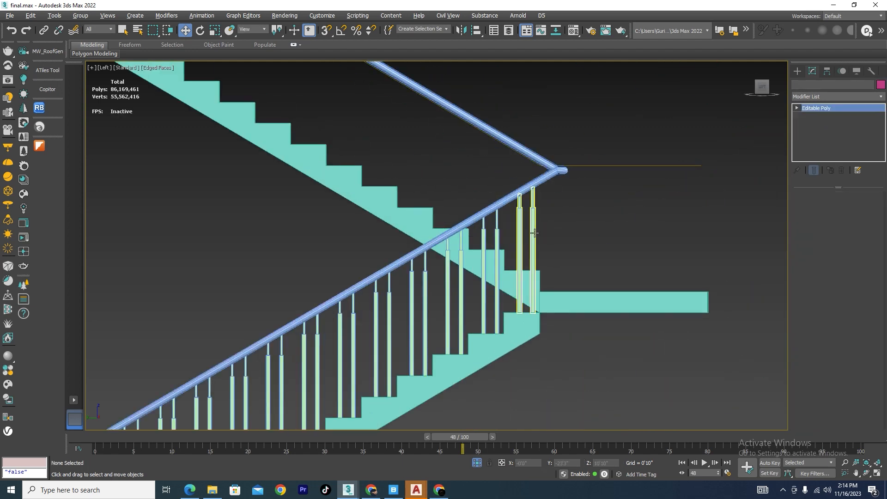
pyautogui.press('t')
pyautogui.scroll(-5, 430, 236)
pyautogui.scroll(5, 470, 220)
pyautogui.press('F3')
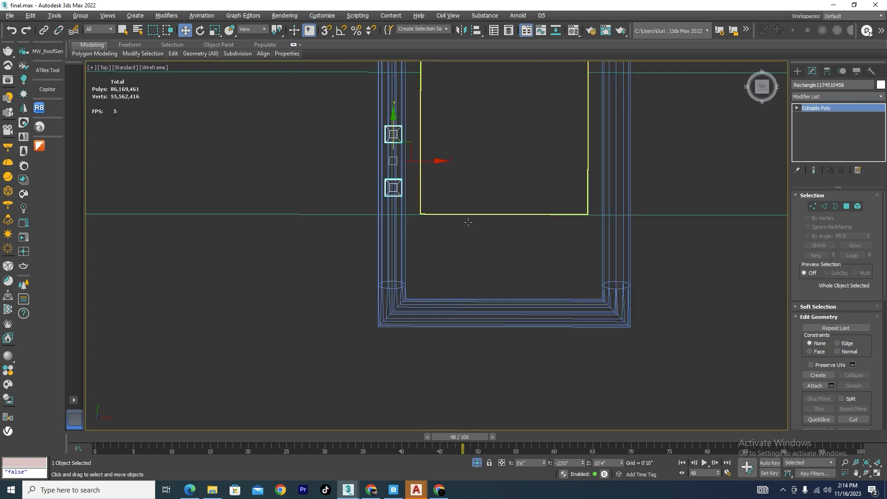
pyautogui.moveTo(392, 133)
pyautogui.keyDown('shift'); pyautogui.mouseDown()
pyautogui.moveTo(465, 260)
pyautogui.moveTo(464, 277)
pyautogui.mouseUp(); pyautogui.keyUp('shift')
pyautogui.click(459, 284)
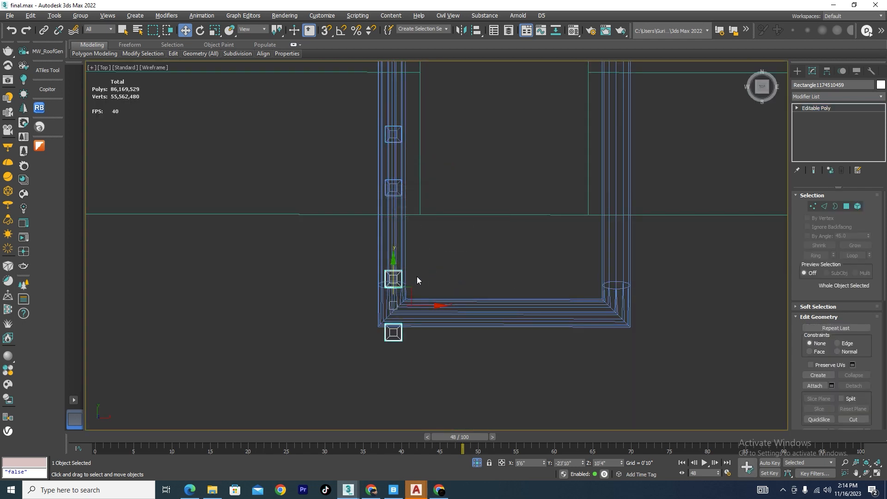
# Rotate the copied baluster pair 90° with angle snap and move it to the middle of the landing handrail
pyautogui.press('e')
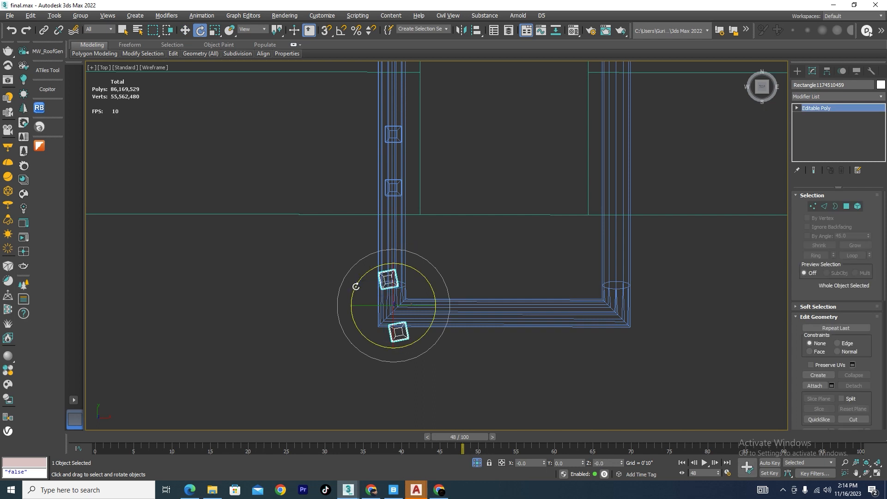
pyautogui.press('a')
pyautogui.moveTo(360, 280); pyautogui.dragTo(365, 291)
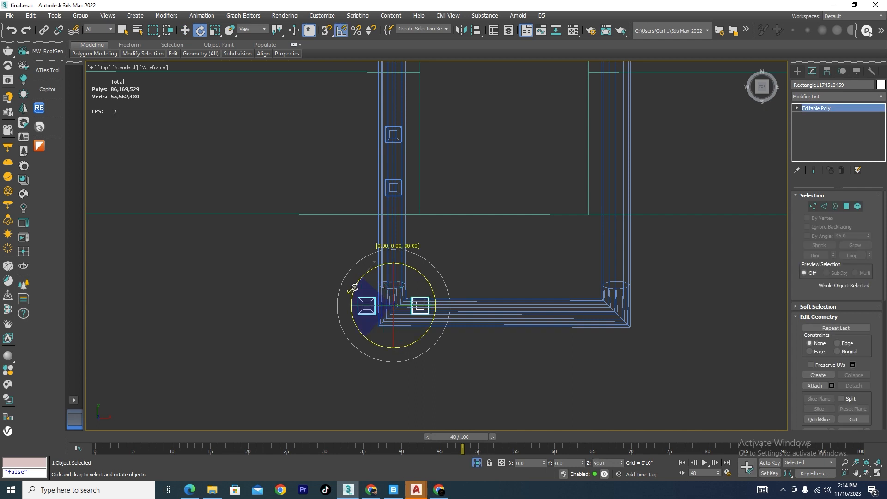
pyautogui.press('w')
pyautogui.moveTo(425, 305); pyautogui.dragTo(491, 281)
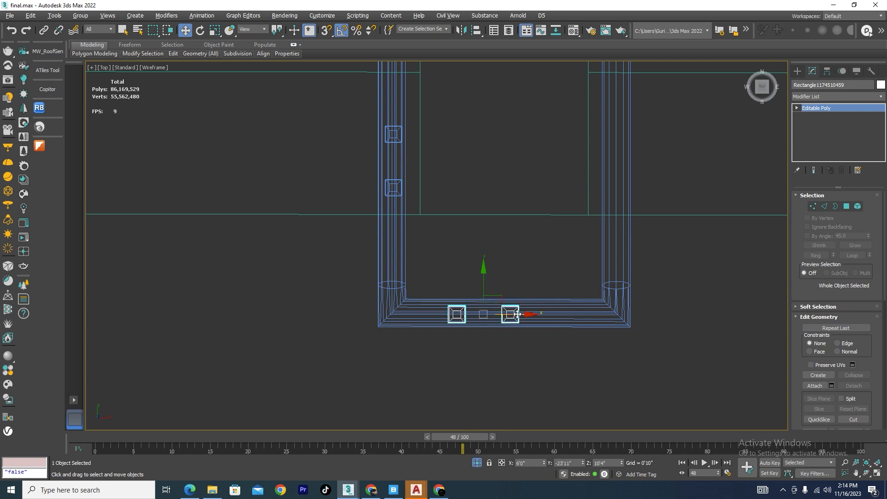
pyautogui.moveTo(517, 314); pyautogui.dragTo(542, 314)
# Raise the landing baluster pair in the Left view and snap its base to the landing slab's top surface
pyautogui.press('l')
pyautogui.scroll(-3, 535, 299)
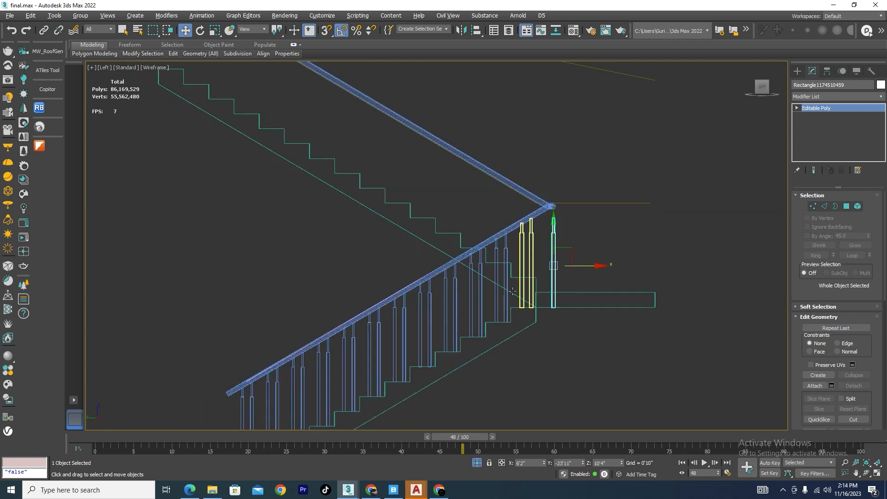
pyautogui.scroll(4, 538, 245)
pyautogui.scroll(-3, 584, 210)
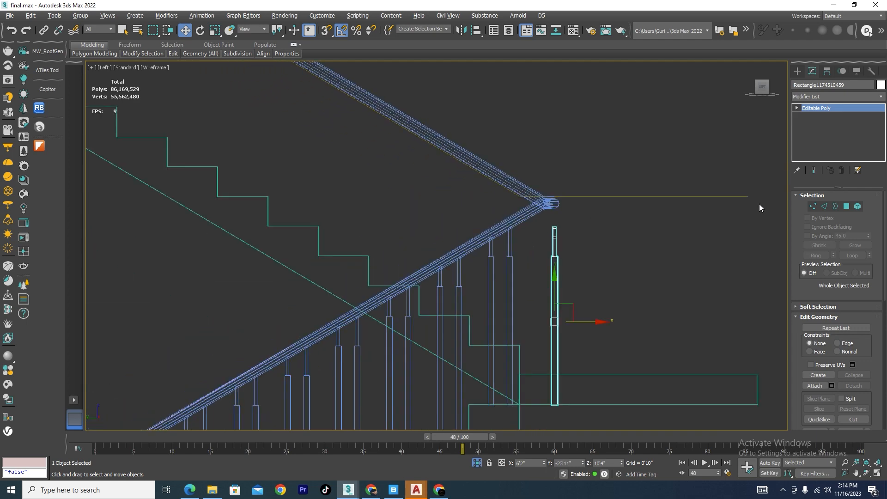
pyautogui.moveTo(547, 284); pyautogui.dragTo(576, 237)
pyautogui.press('s')
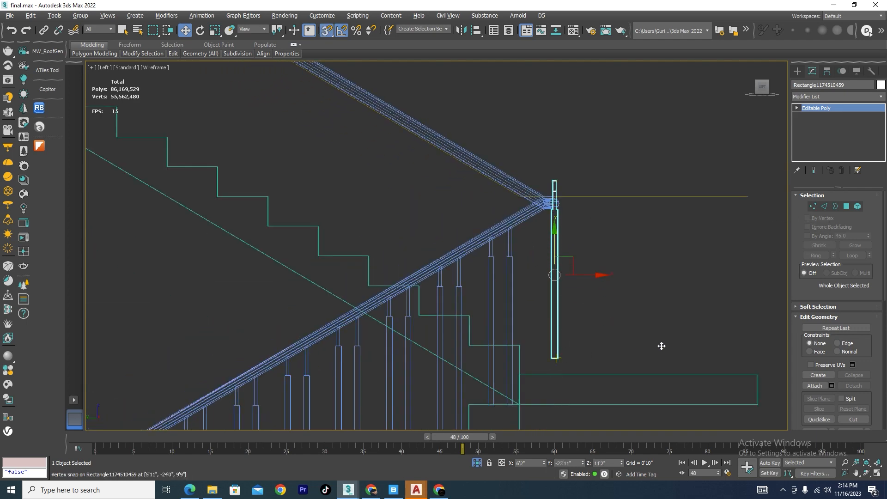
pyautogui.moveTo(661, 345); pyautogui.dragTo(754, 372)
pyautogui.scroll(5, 565, 195)
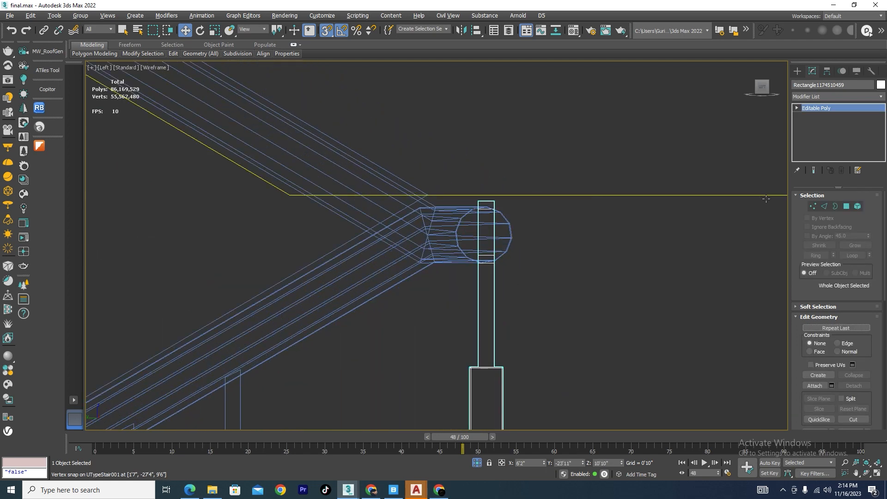
# Lower the top vertices of the landing baluster pair into the handrail using the View coordinate system with snapping off, and leave vertex editing
pyautogui.click(813, 206)
pyautogui.scroll(2, 493, 215)
pyautogui.moveTo(532, 172); pyautogui.dragTo(428, 222)
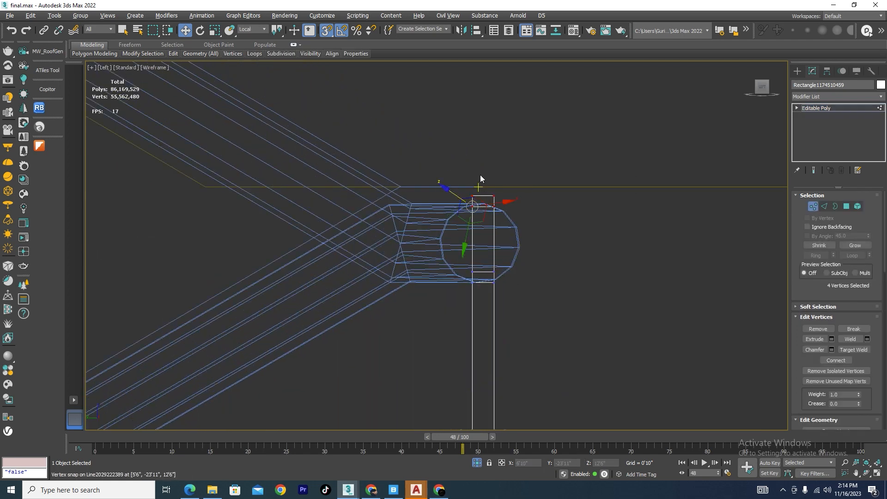
pyautogui.click(250, 28)
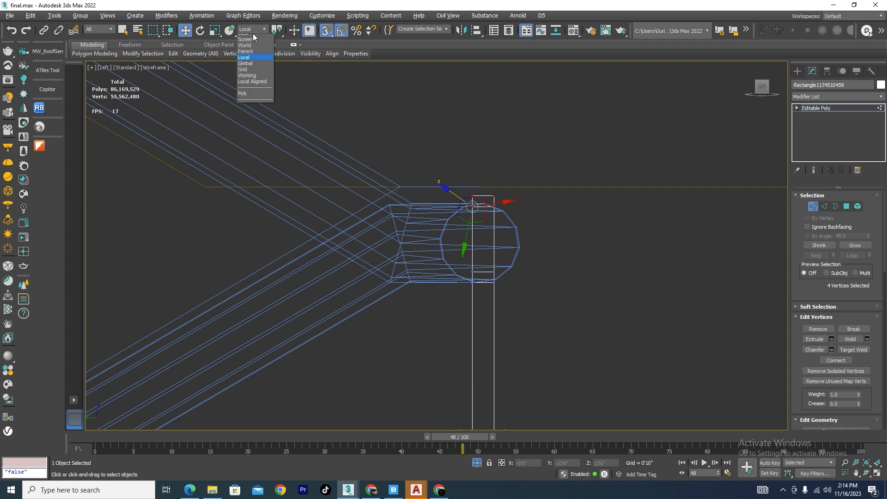
pyautogui.click(252, 64)
pyautogui.scroll(2, 471, 189)
pyautogui.press('s')
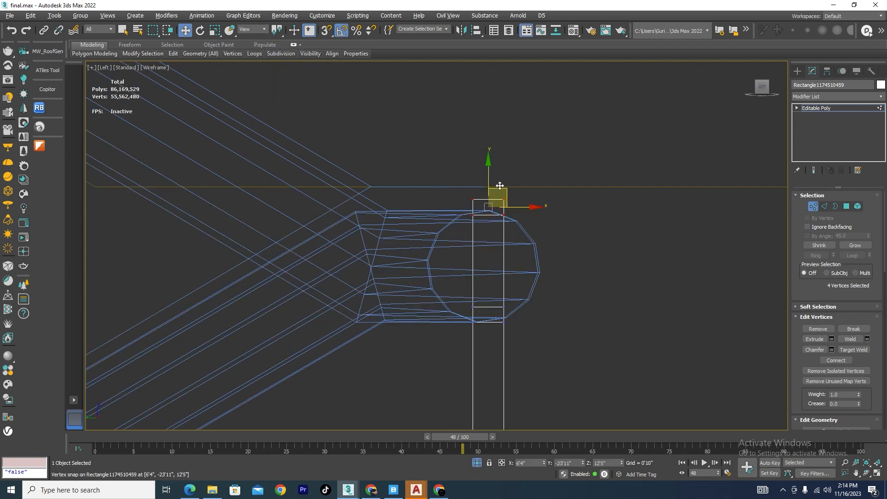
pyautogui.moveTo(489, 176); pyautogui.dragTo(497, 233)
pyautogui.press('F3')
pyautogui.scroll(-4, 514, 194)
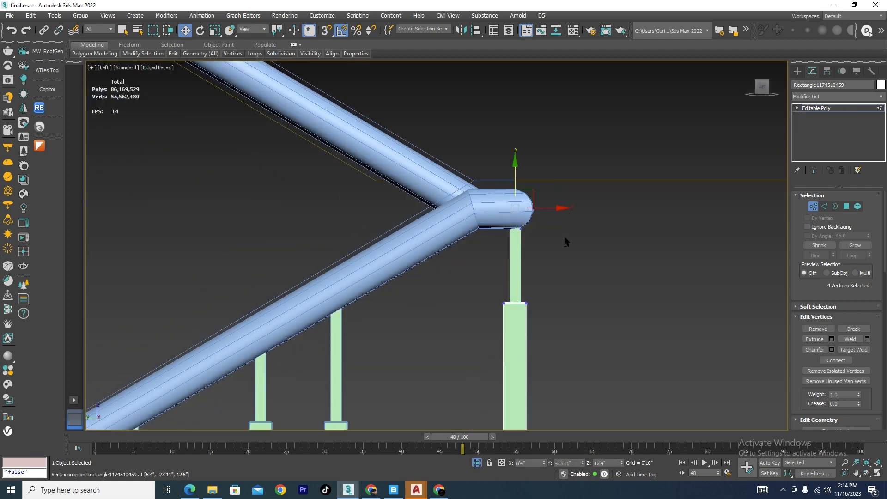
pyautogui.keyDown('alt'); pyautogui.moveTo(564, 240); pyautogui.dragTo(514, 258, button='middle'); pyautogui.keyUp('alt')
pyautogui.scroll(3, 520, 253)
pyautogui.scroll(-3, 520, 253)
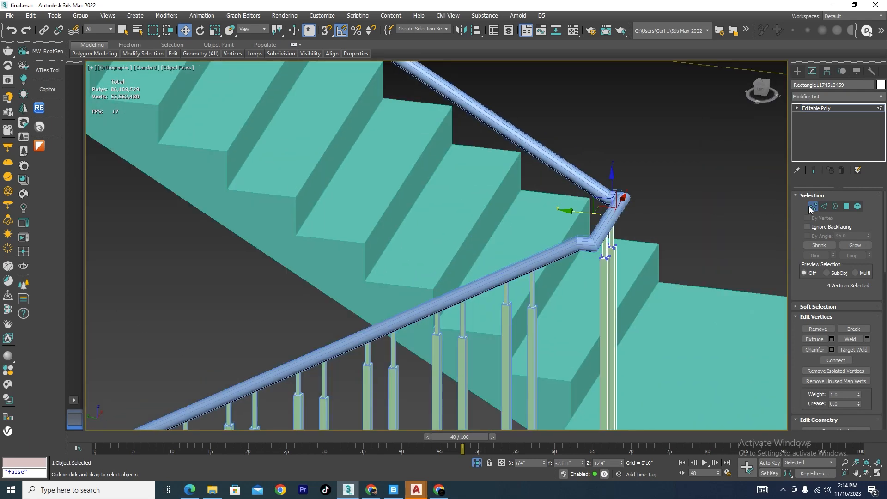
pyautogui.click(812, 206)
# Copy all the lower flight's baluster pairs sideways onto the upper flight's handrail in the wireframe Top view
pyautogui.scroll(-2, 600, 231)
pyautogui.scroll(2, 635, 268)
pyautogui.scroll(3, 614, 240)
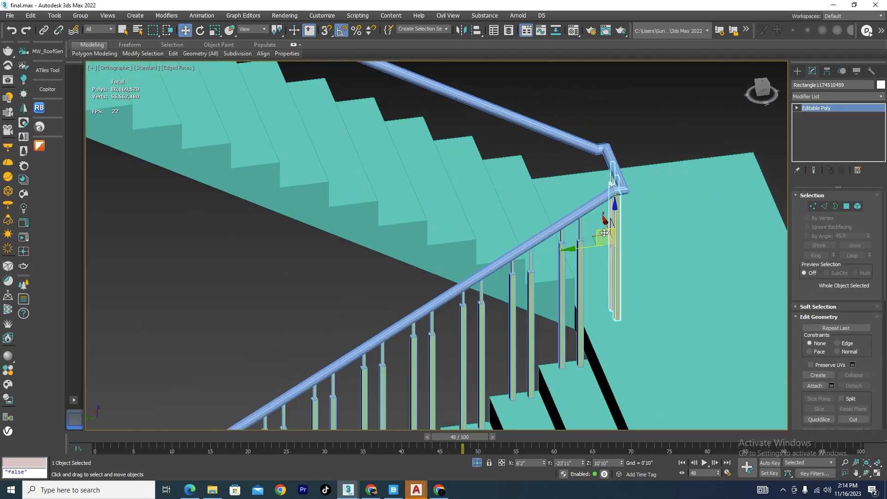
pyautogui.scroll(-2, 599, 288)
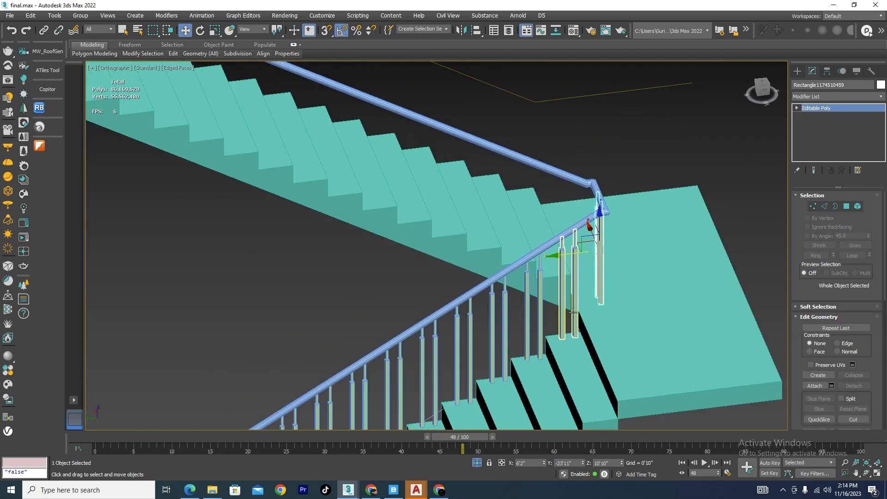
pyautogui.press('t')
pyautogui.scroll(-7, 583, 257)
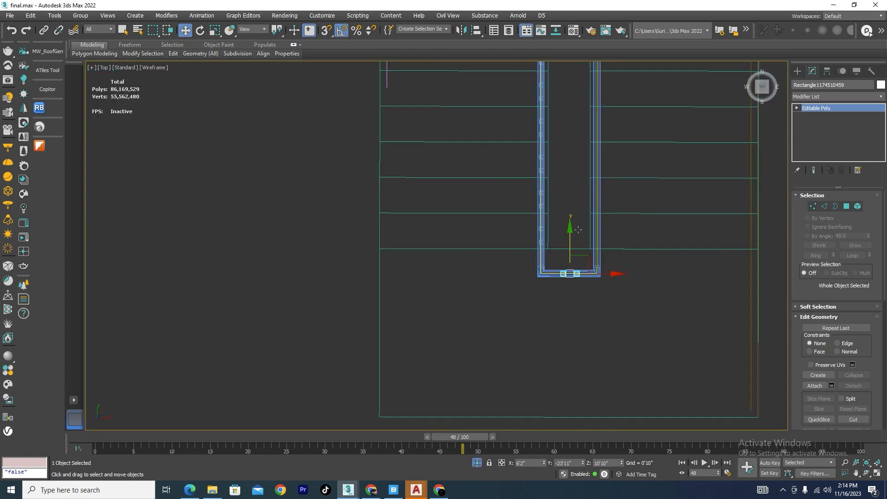
pyautogui.scroll(2, 560, 77)
pyautogui.moveTo(561, 77); pyautogui.dragTo(545, 400)
pyautogui.scroll(5, 558, 379)
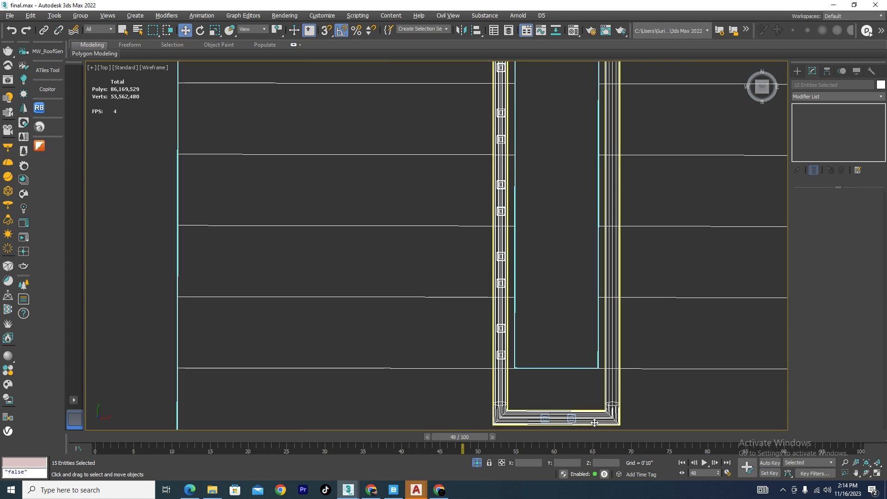
pyautogui.scroll(-3, 416, 327)
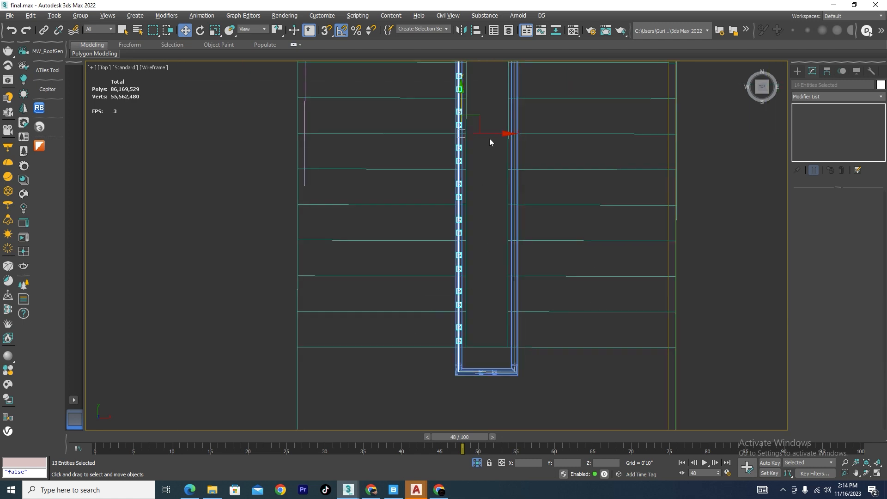
pyautogui.keyDown('shift'); pyautogui.moveTo(503, 133); pyautogui.dragTo(548, 137); pyautogui.keyUp('shift')
pyautogui.click(445, 285)
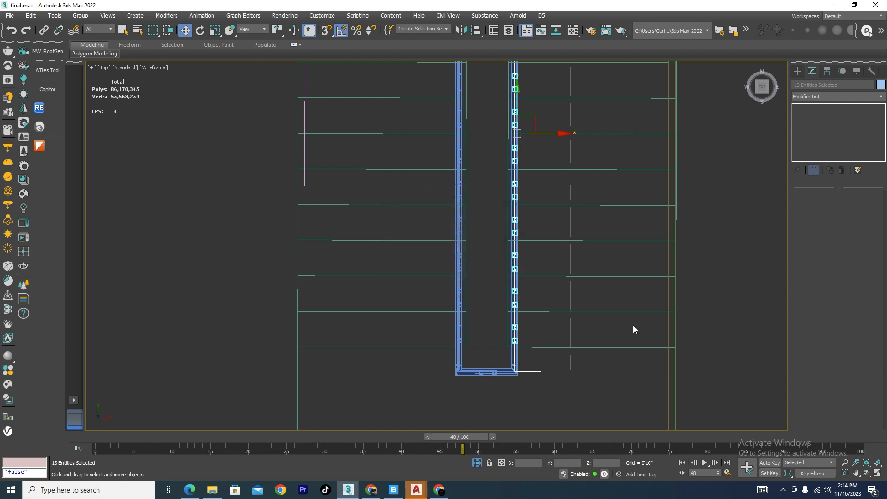
pyautogui.moveTo(557, 339); pyautogui.dragTo(558, 339)
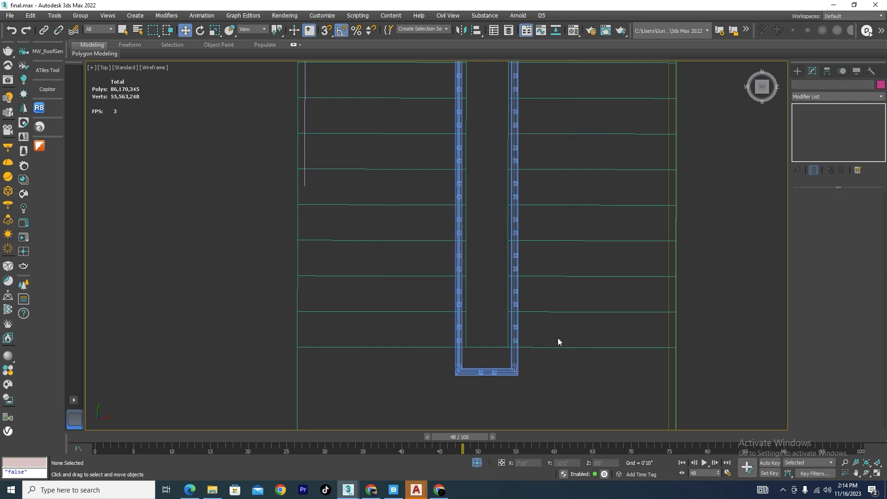
# Select the copied baluster pairs without the stairs and handrail, raise them in the Left view, and delete them
pyautogui.press('l')
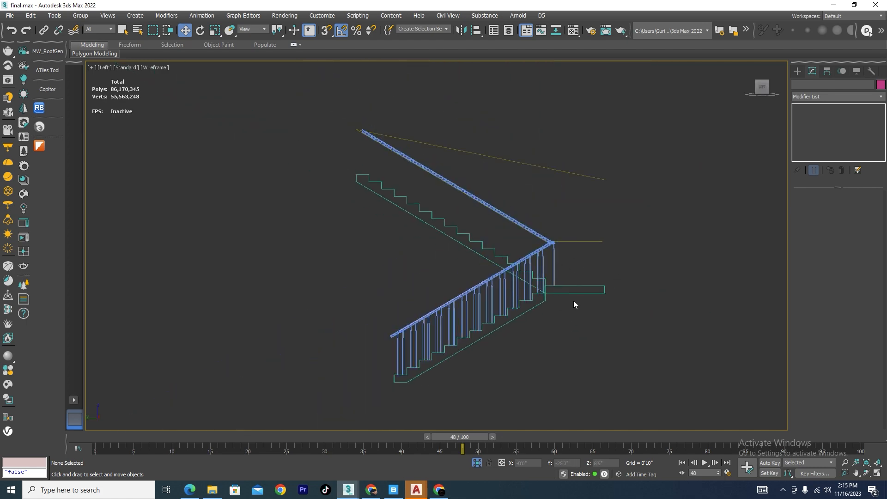
pyautogui.keyDown('alt'); pyautogui.moveTo(574, 304); pyautogui.dragTo(590, 315, button='middle'); pyautogui.keyUp('alt')
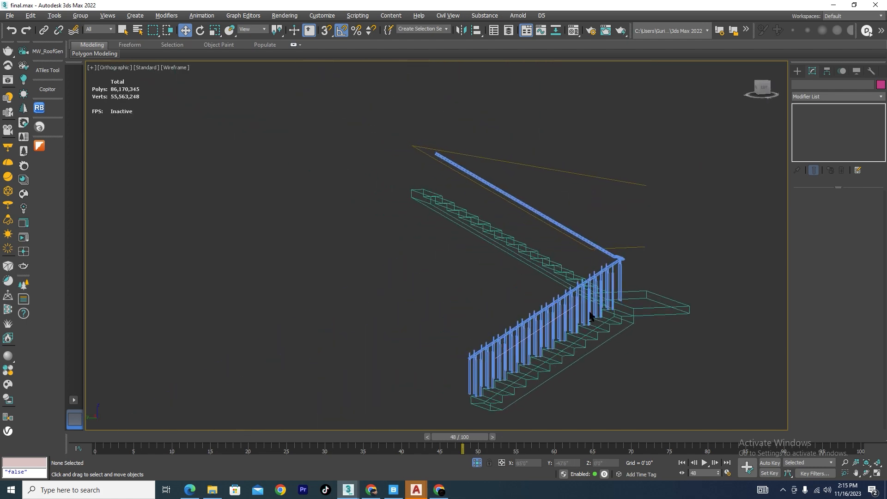
pyautogui.press('t')
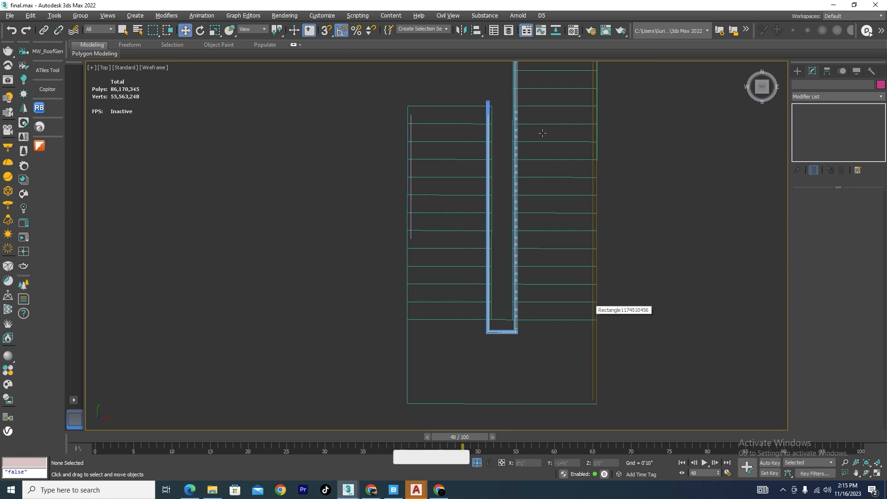
pyautogui.scroll(-2, 542, 133)
pyautogui.moveTo(541, 93); pyautogui.dragTo(516, 325)
pyautogui.scroll(4, 535, 236)
pyautogui.scroll(-2, 522, 247)
pyautogui.scroll(4, 515, 240)
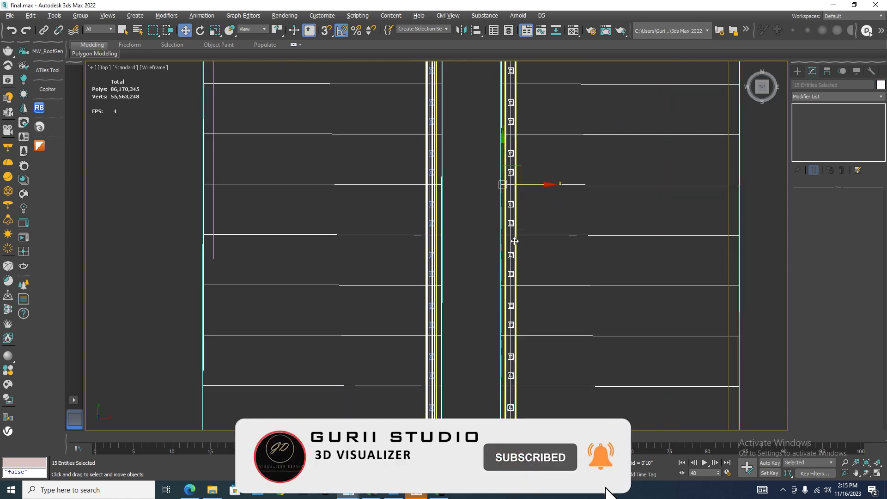
pyautogui.scroll(-3, 522, 231)
pyautogui.keyDown('alt'); pyautogui.moveTo(655, 216); pyautogui.dragTo(590, 278); pyautogui.keyUp('alt')
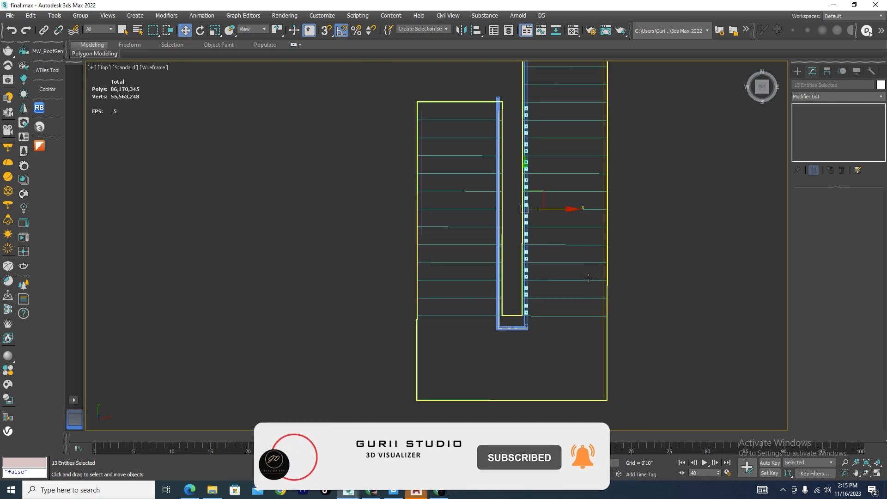
pyautogui.press('l')
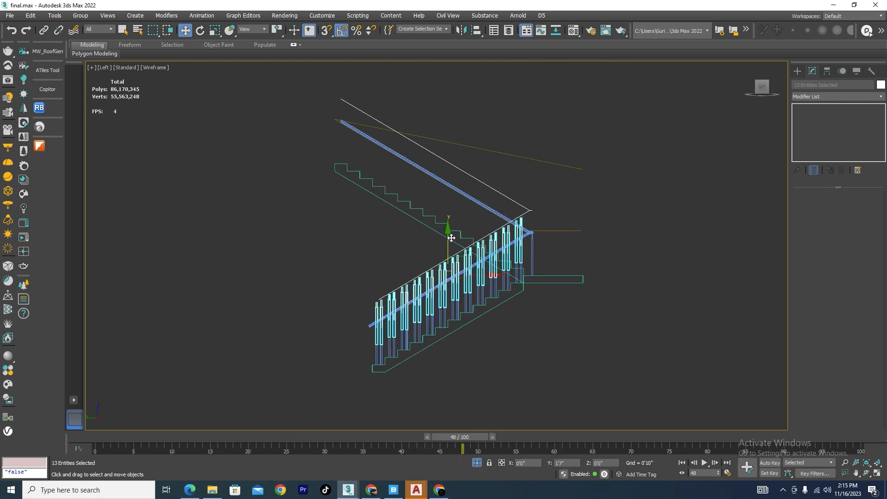
pyautogui.moveTo(451, 238); pyautogui.dragTo(451, 164)
pyautogui.scroll(3, 467, 173)
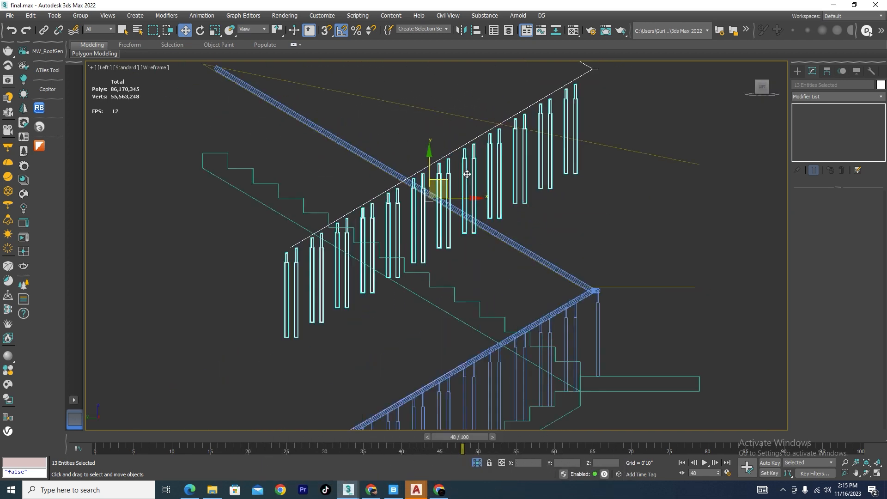
pyautogui.scroll(-2, 562, 230)
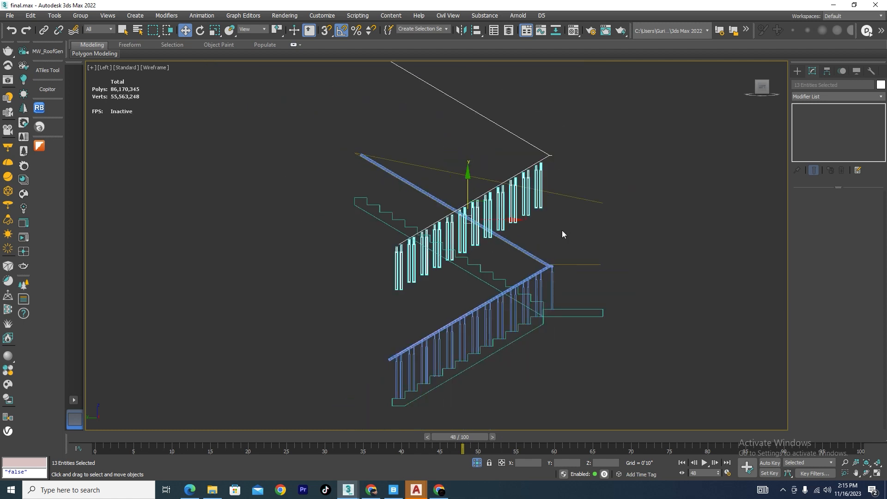
pyautogui.press('Delete')
# Copy the lower flight's uppermost baluster pair straight up and snap its base to the upper flight's first tread
pyautogui.scroll(3, 532, 298)
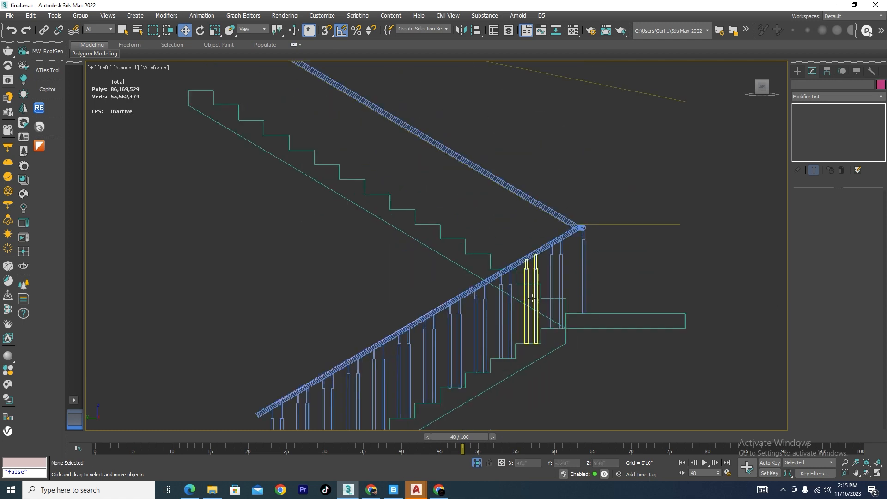
pyautogui.click(563, 289)
pyautogui.scroll(3, 563, 261)
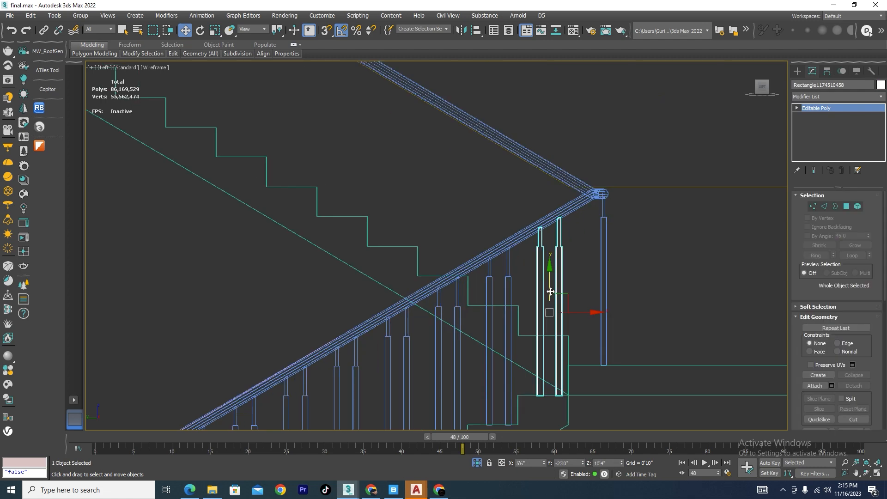
pyautogui.keyDown('shift'); pyautogui.moveTo(553, 279); pyautogui.dragTo(555, 213); pyautogui.keyUp('shift')
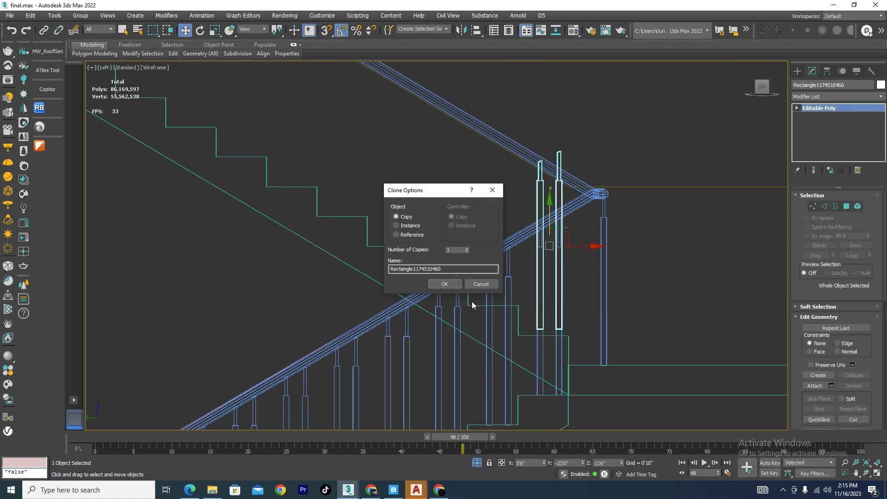
pyautogui.click(444, 284)
pyautogui.scroll(6, 540, 341)
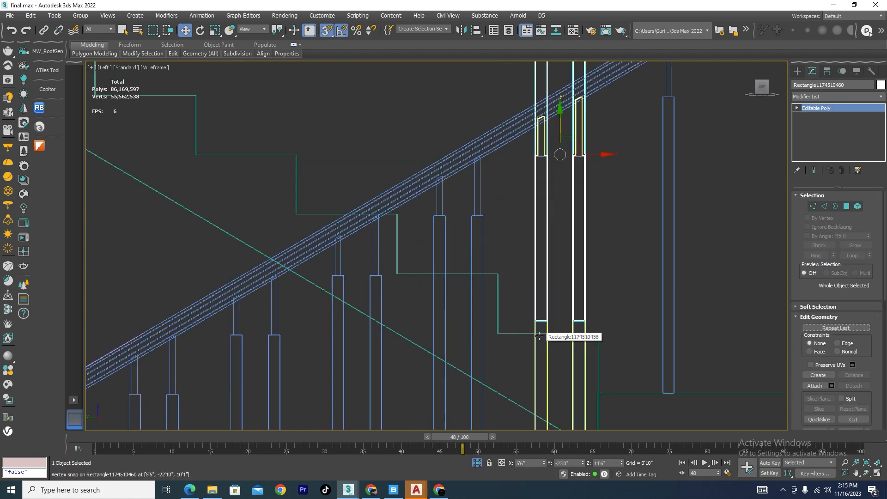
pyautogui.press('s')
pyautogui.moveTo(543, 314); pyautogui.dragTo(509, 320)
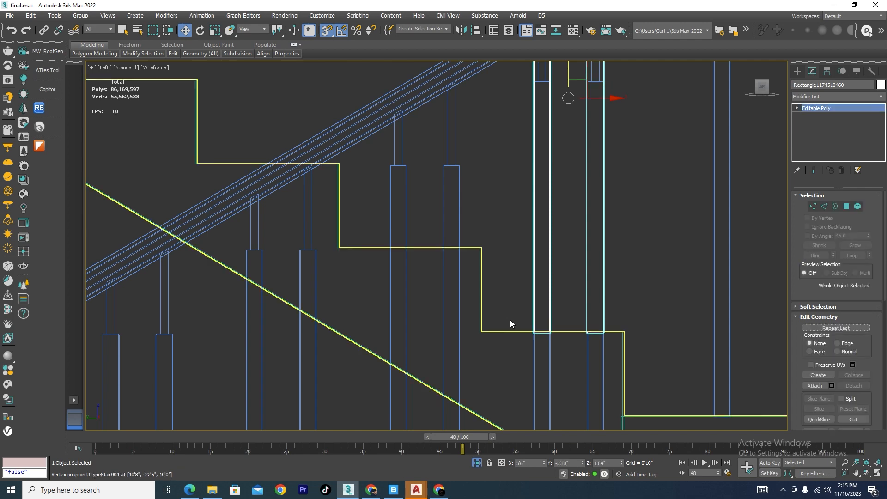
# Move the copied baluster pair sideways under the upper flight's handrail in the Top view, and show it shaded in the Left view
pyautogui.scroll(-3, 509, 320)
pyautogui.press('t')
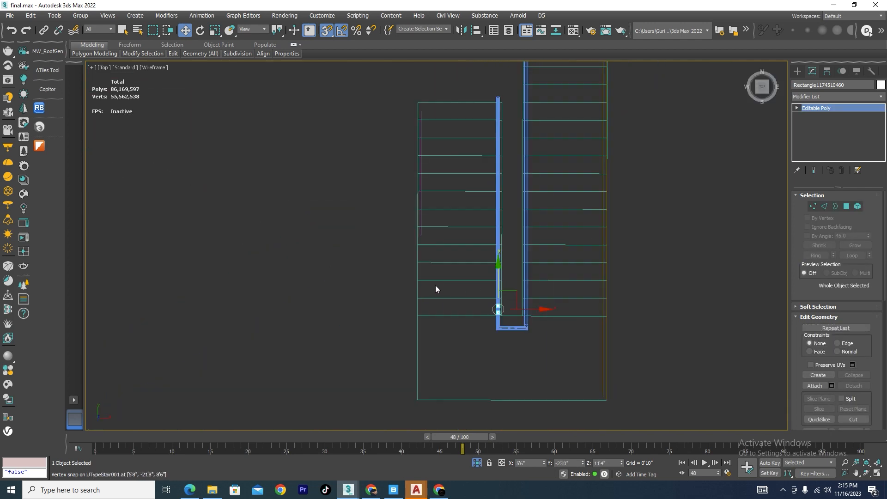
pyautogui.scroll(5, 435, 285)
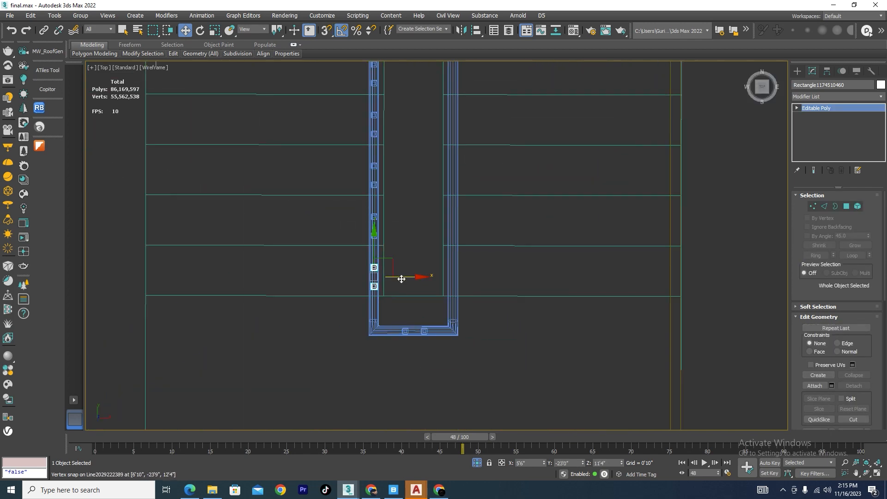
pyautogui.moveTo(402, 277); pyautogui.dragTo(479, 276)
pyautogui.moveTo(479, 274)
pyautogui.keyDown('alt'); pyautogui.mouseDown(button='middle')
pyautogui.moveTo(469, 295)
pyautogui.moveTo(430, 274)
pyautogui.moveTo(388, 267)
pyautogui.mouseUp(button='middle'); pyautogui.keyUp('alt')
pyautogui.press('F3')
pyautogui.press('l')
pyautogui.press('z')
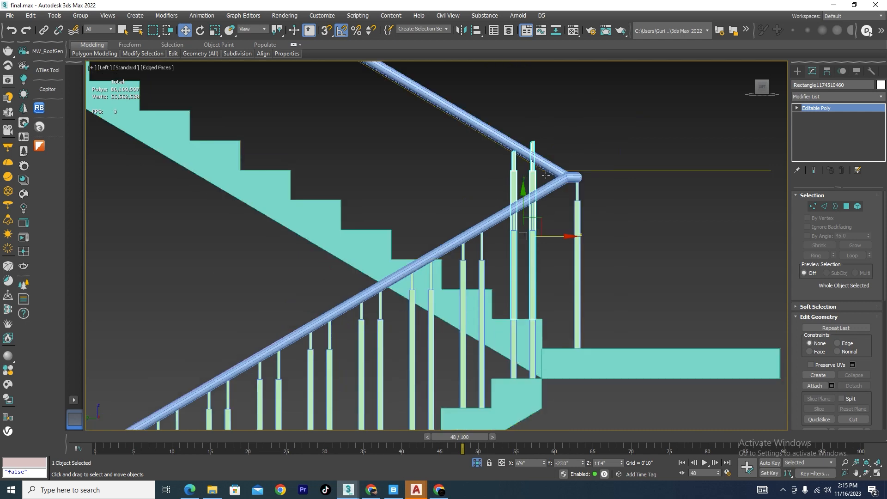
pyautogui.click(812, 207)
pyautogui.scroll(3, 564, 165)
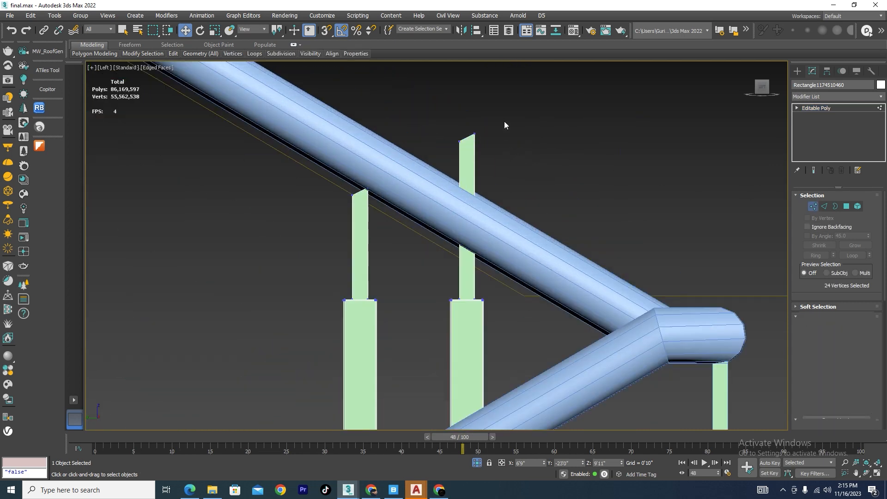
pyautogui.moveTo(502, 112); pyautogui.dragTo(445, 155)
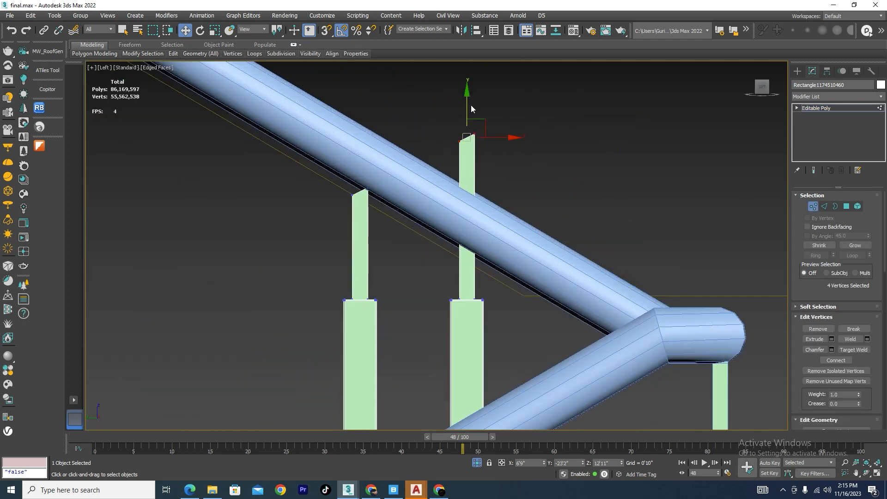
pyautogui.click(813, 206)
# Mirror the upper flight's baluster pair on the X axis without cloning, so its tops slope with the handrail
pyautogui.click(461, 30)
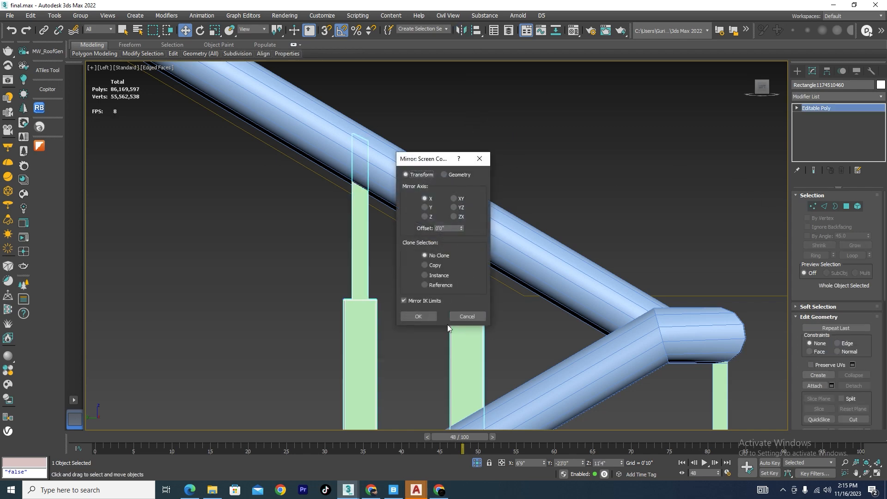
pyautogui.click(418, 316)
pyautogui.scroll(-5, 570, 147)
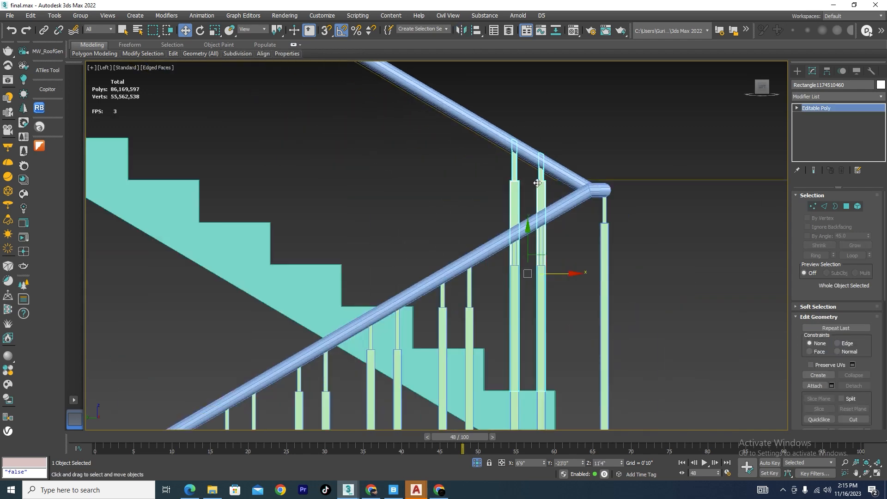
pyautogui.scroll(-3, 536, 182)
pyautogui.scroll(2, 542, 219)
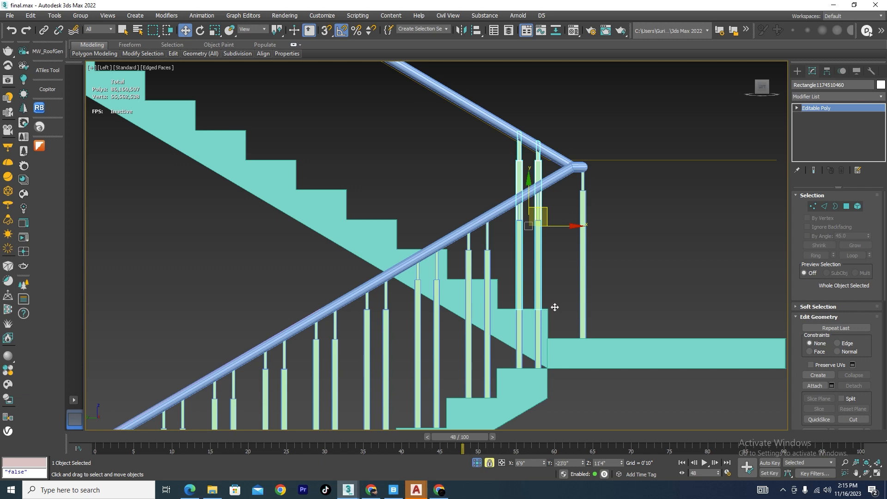
# Clone the upper flight's first baluster pair one tread up along the stairs with vertex snap, making seven copies
pyautogui.press('s')
pyautogui.keyDown('shift'); pyautogui.moveTo(548, 310); pyautogui.dragTo(498, 283); pyautogui.keyUp('shift')
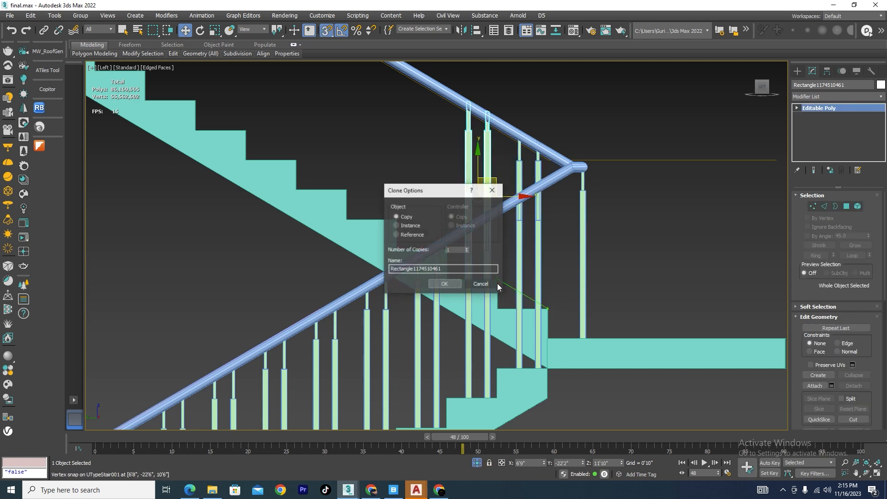
pyautogui.click(467, 248)
pyautogui.click(467, 248)
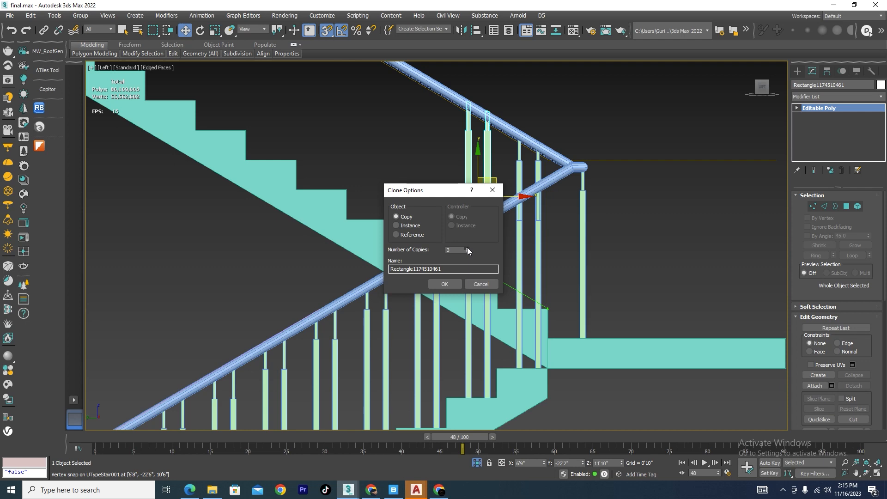
pyautogui.click(444, 283)
pyautogui.scroll(-5, 653, 247)
pyautogui.scroll(-2, 653, 252)
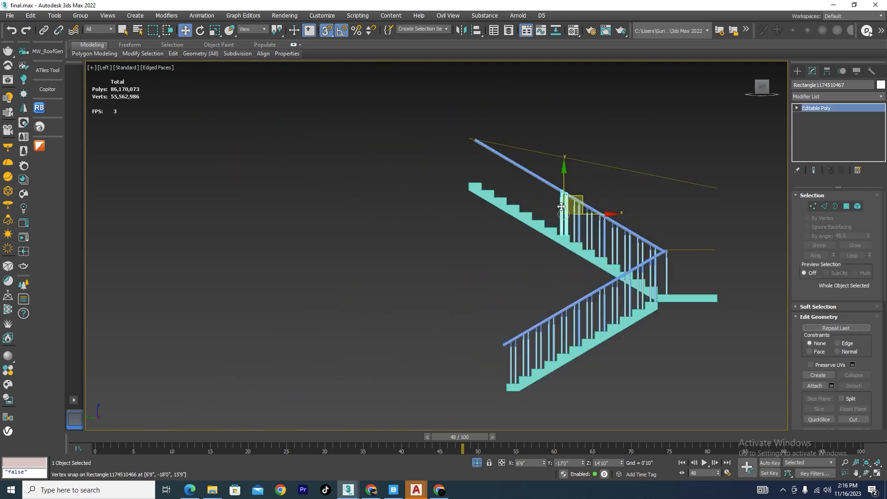
# Clone the uppermost baluster pair by one more tread with vertex snap, making five copies further up the flight
pyautogui.scroll(8, 602, 383)
pyautogui.click(489, 462)
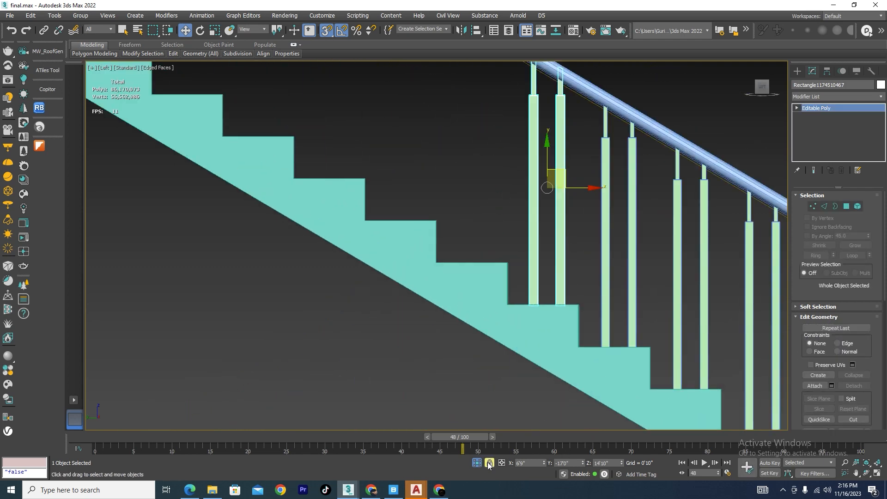
pyautogui.keyDown('shift'); pyautogui.moveTo(524, 266); pyautogui.dragTo(507, 263); pyautogui.keyUp('shift')
pyautogui.click(495, 269)
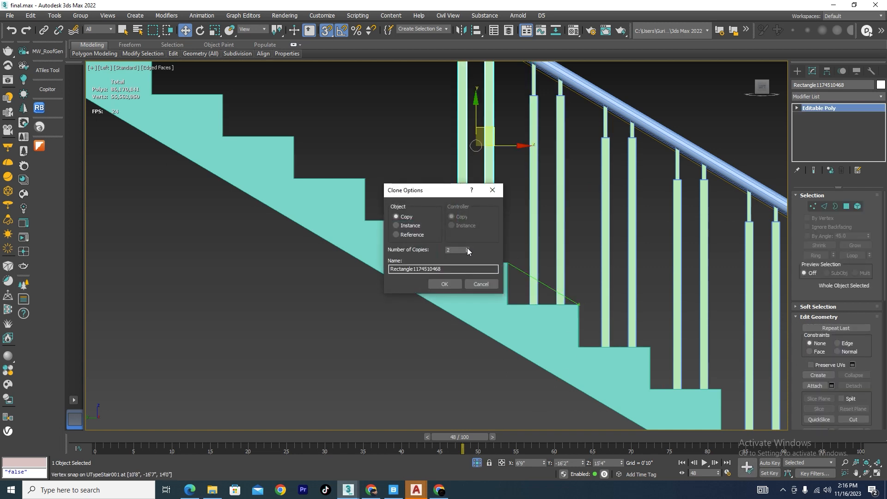
pyautogui.click(445, 283)
pyautogui.scroll(-2, 490, 303)
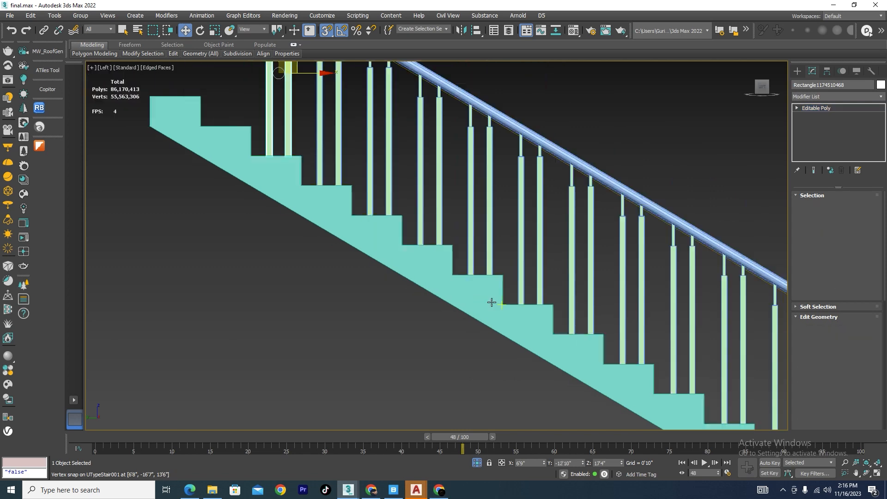
pyautogui.scroll(-2, 491, 302)
# Fill the last treads of the upper flight with two snapped copies of the uppermost baluster pair
pyautogui.scroll(2, 361, 141)
pyautogui.scroll(1, 408, 352)
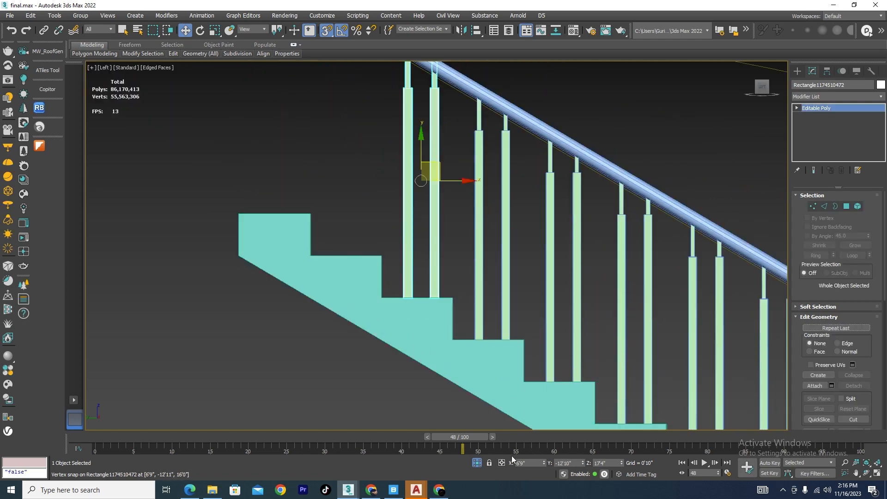
pyautogui.click(489, 463)
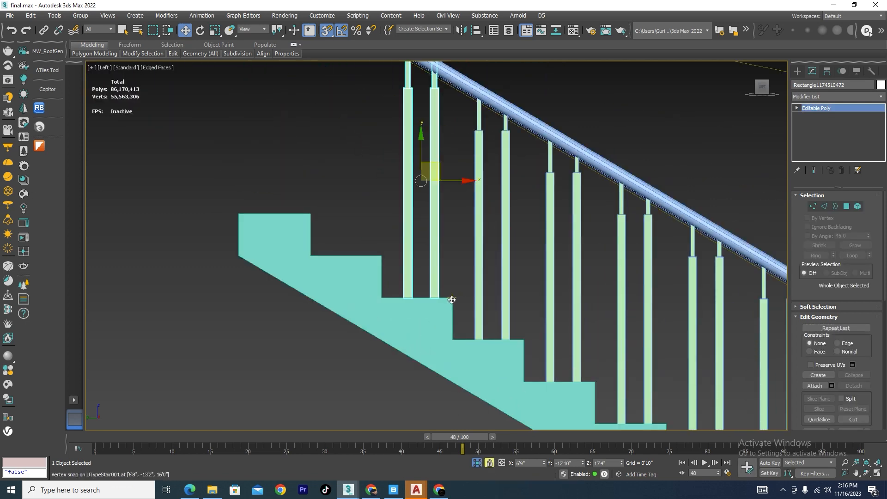
pyautogui.keyDown('shift'); pyautogui.moveTo(452, 298); pyautogui.dragTo(383, 258); pyautogui.keyUp('shift')
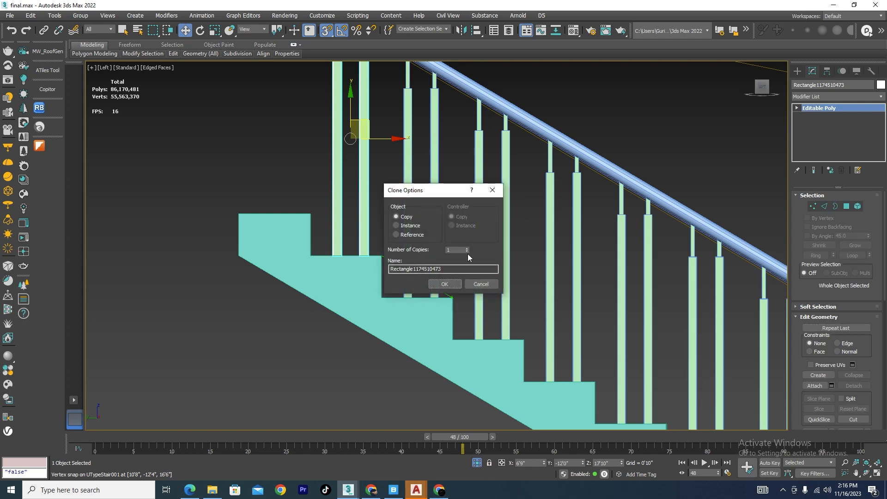
pyautogui.click(444, 284)
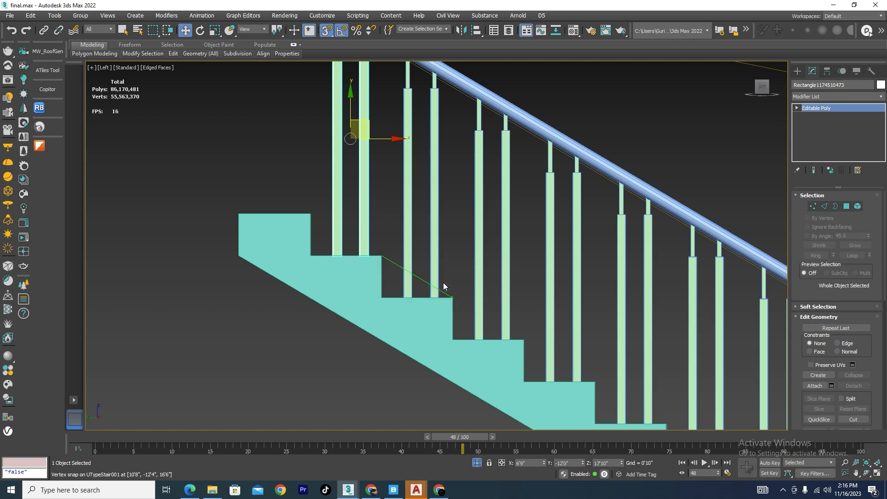
# Show the whole staircase and railing in an orthographic 3D view with Default Shading instead of edged faces
pyautogui.scroll(-8, 438, 270)
pyautogui.keyDown('alt'); pyautogui.moveTo(433, 278); pyautogui.dragTo(601, 313, button='middle'); pyautogui.keyUp('alt')
pyautogui.scroll(5, 468, 289)
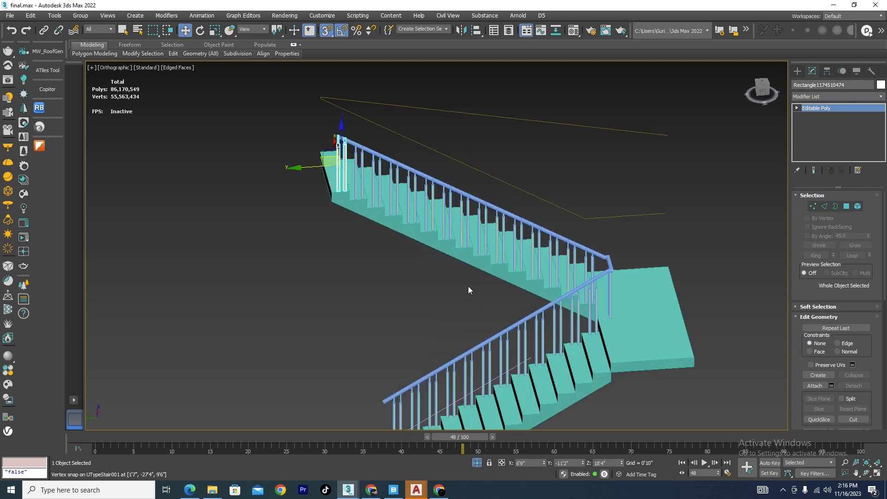
pyautogui.scroll(-3, 468, 290)
pyautogui.keyDown('alt'); pyautogui.moveTo(461, 253); pyautogui.dragTo(439, 278, button='middle'); pyautogui.keyUp('alt')
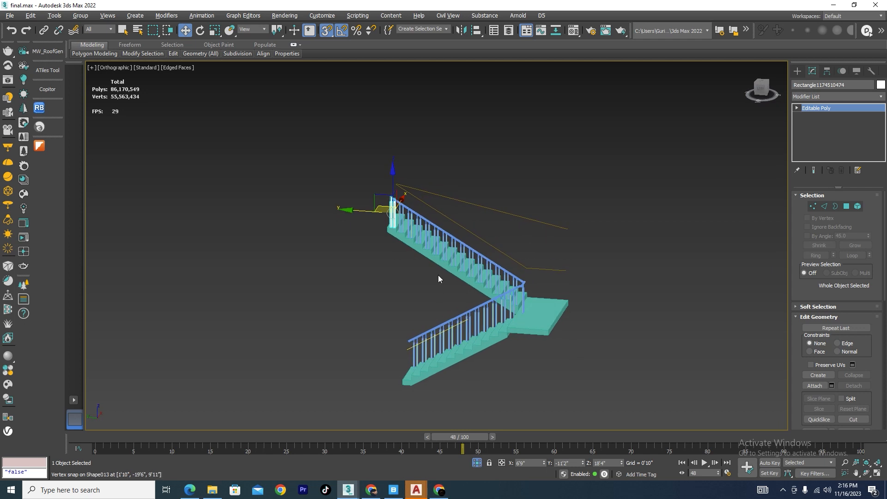
pyautogui.scroll(3, 464, 265)
pyautogui.press('F4')
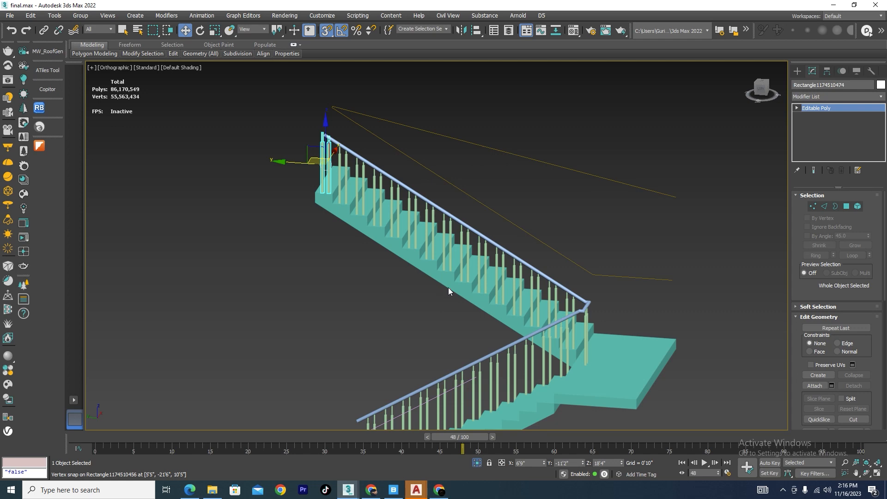
# End the staircase's isolation to show it within the whole villa model, and turn off snapping
pyautogui.click(477, 463)
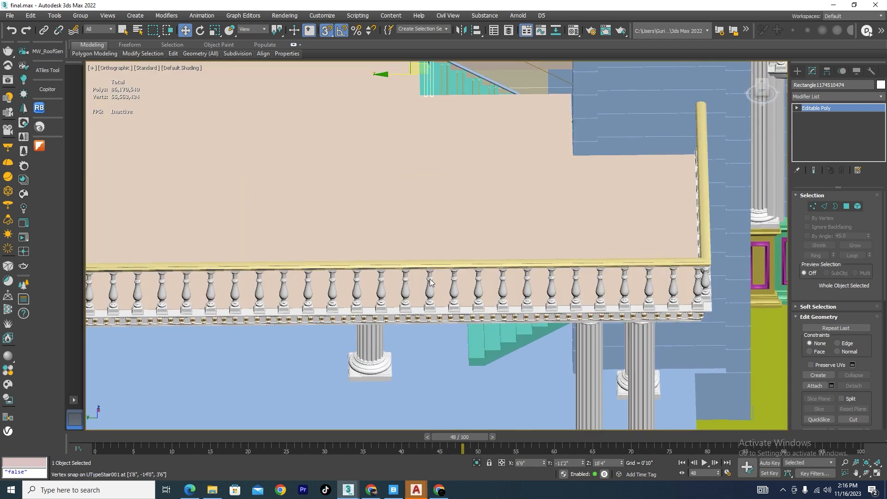
pyautogui.scroll(-2, 430, 283)
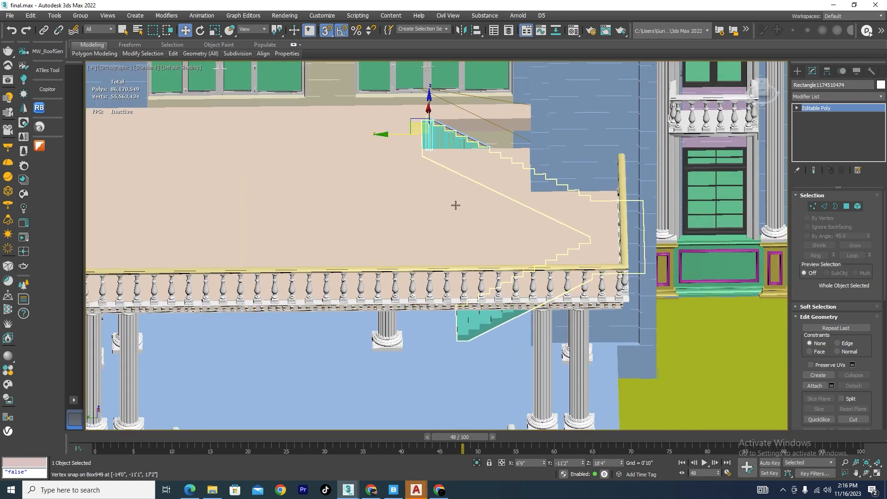
pyautogui.scroll(-2, 448, 213)
pyautogui.scroll(-2, 462, 240)
pyautogui.scroll(-2, 420, 245)
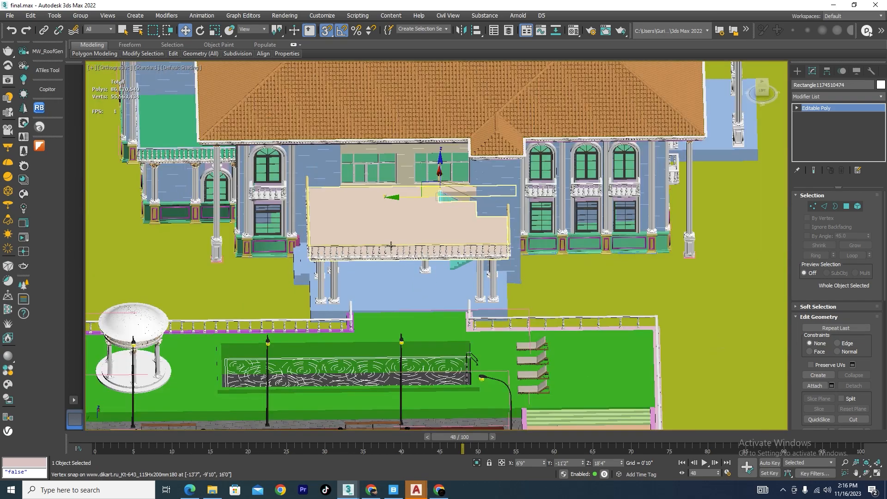
pyautogui.keyDown('alt'); pyautogui.moveTo(391, 246); pyautogui.dragTo(303, 251, button='middle'); pyautogui.keyUp('alt')
pyautogui.press('s')
pyautogui.scroll(-6, 303, 252)
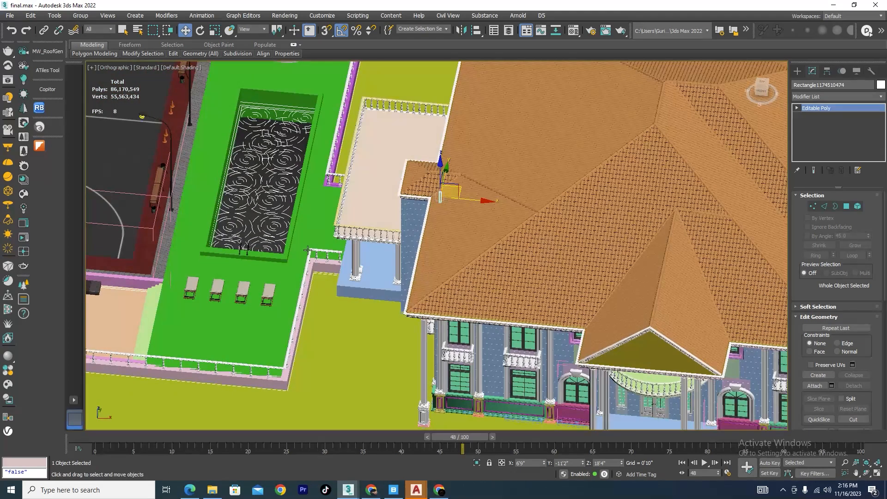